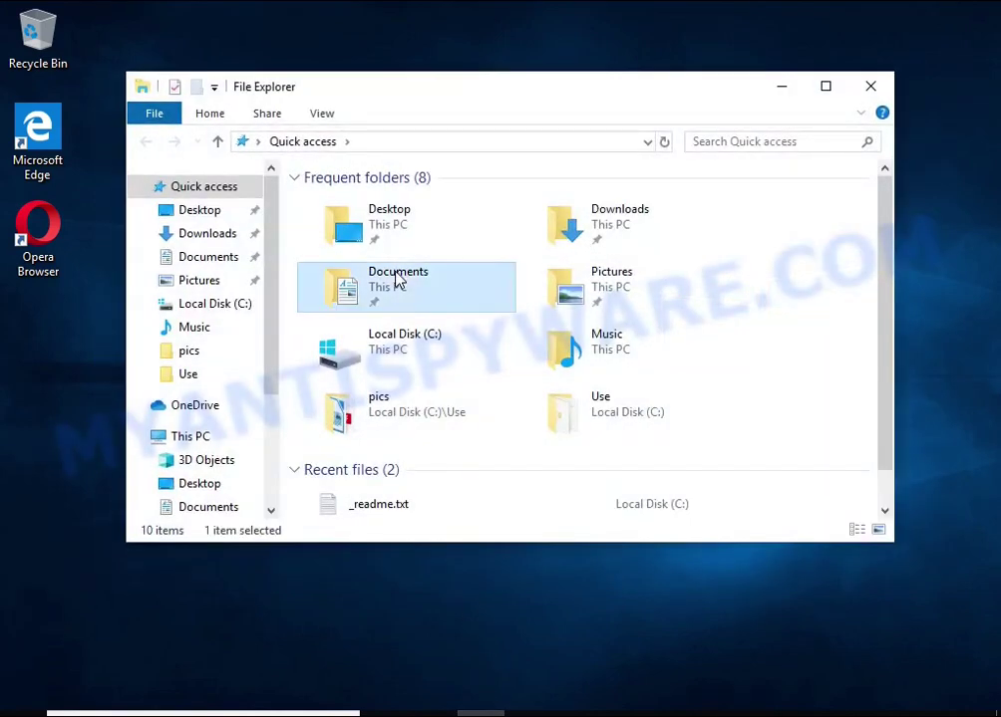
In Documents, rename [MS-OGRAPH]-180828.docx.eemv to [MS-OGRAPH]-180828.docx, accepting the extension change
{"action": "double_click", "coordinate": [395, 284]}
{"action": "double_click", "coordinate": [445, 261]}
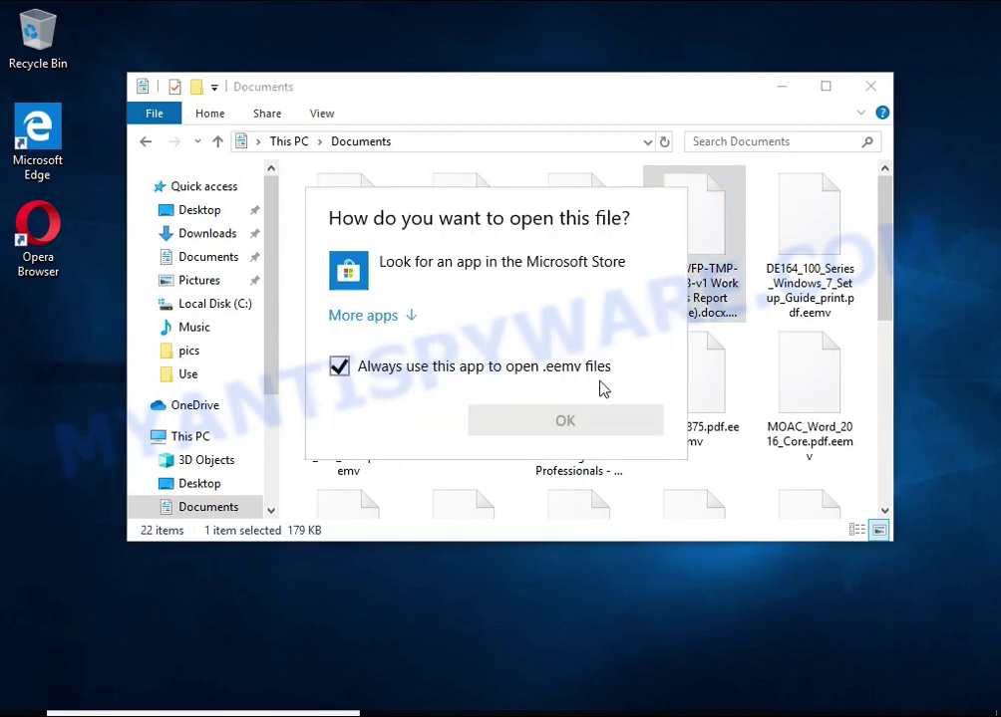
{"action": "right_click", "coordinate": [594, 206]}
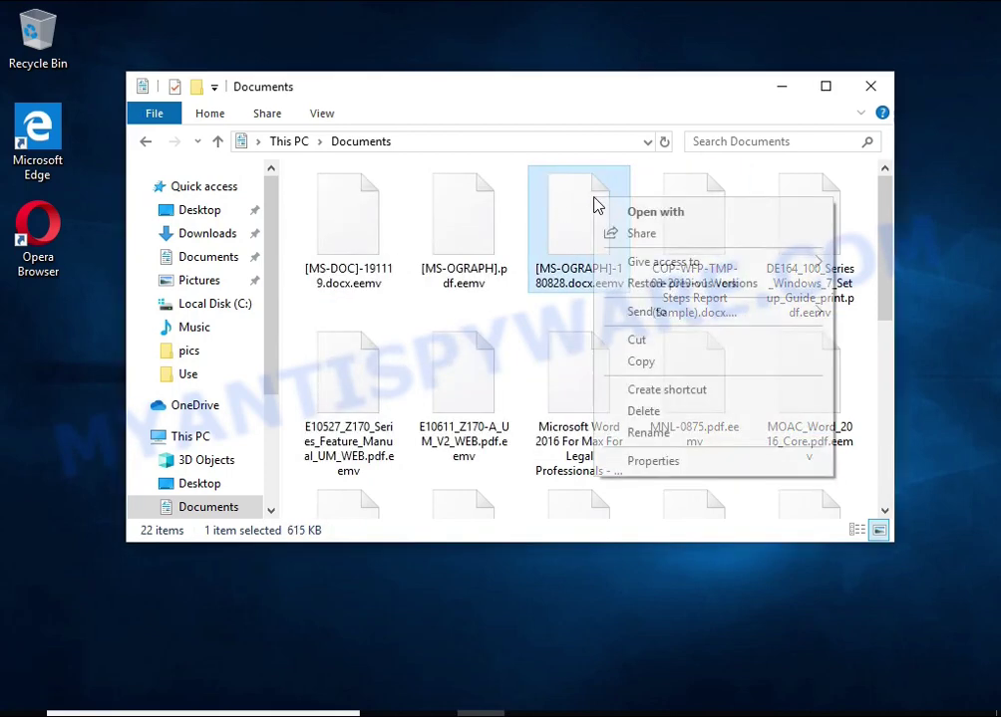
{"action": "left_click", "coordinate": [815, 442]}
{"action": "key", "text": "End"}
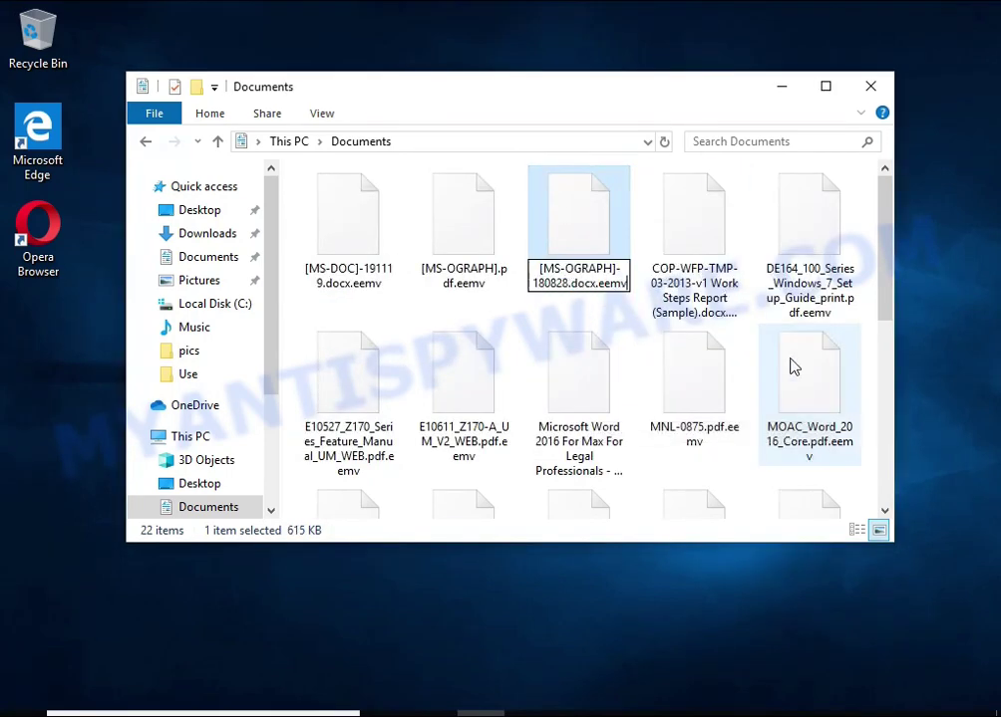
{"action": "key", "text": "BackSpace"}
{"action": "key", "text": "BackSpace"}
{"action": "key", "text": "BackSpace"}
{"action": "key", "text": "Return"}
{"action": "left_click", "coordinate": [583, 371]}
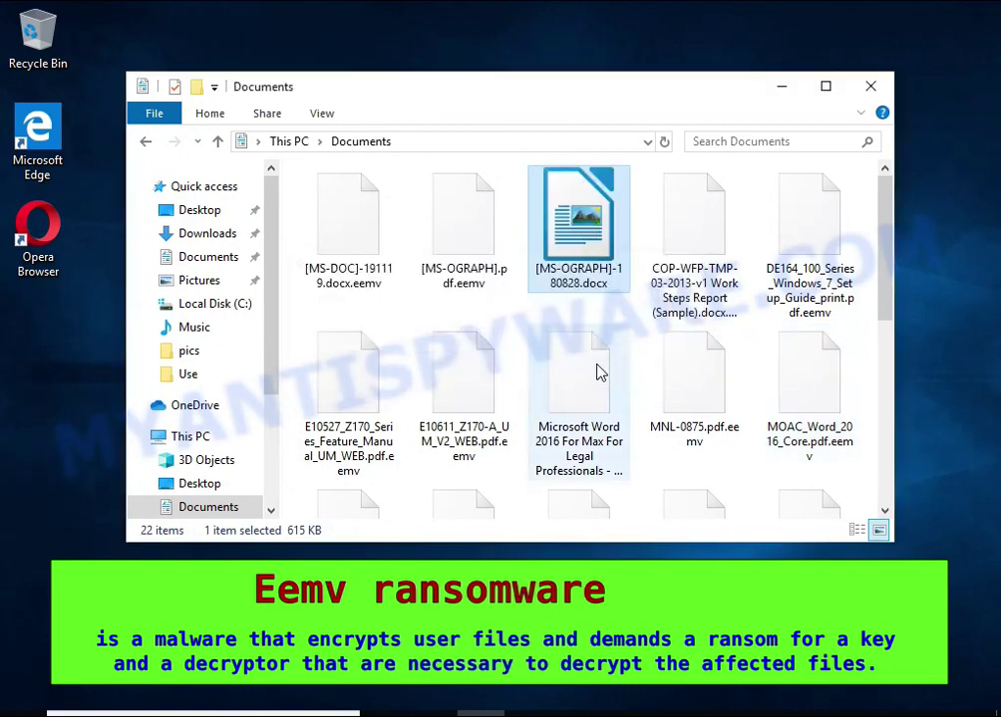
Open the renamed document, accept the repair attempt, and dismiss the could-not-be-repaired message
{"action": "double_click", "coordinate": [574, 202]}
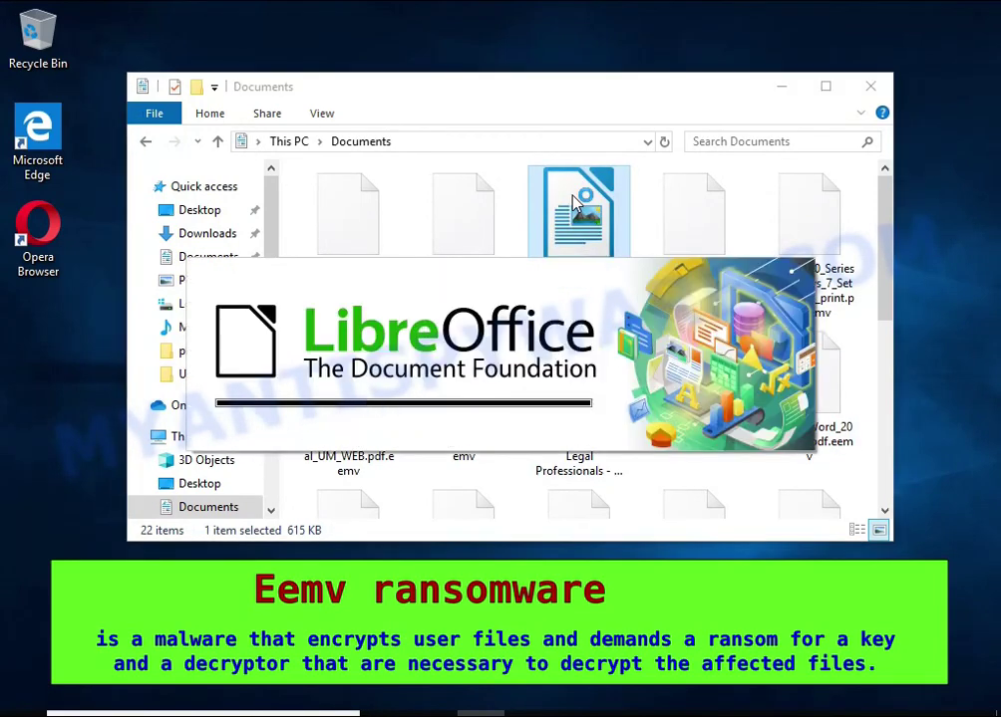
{"action": "double_click", "coordinate": [536, 256]}
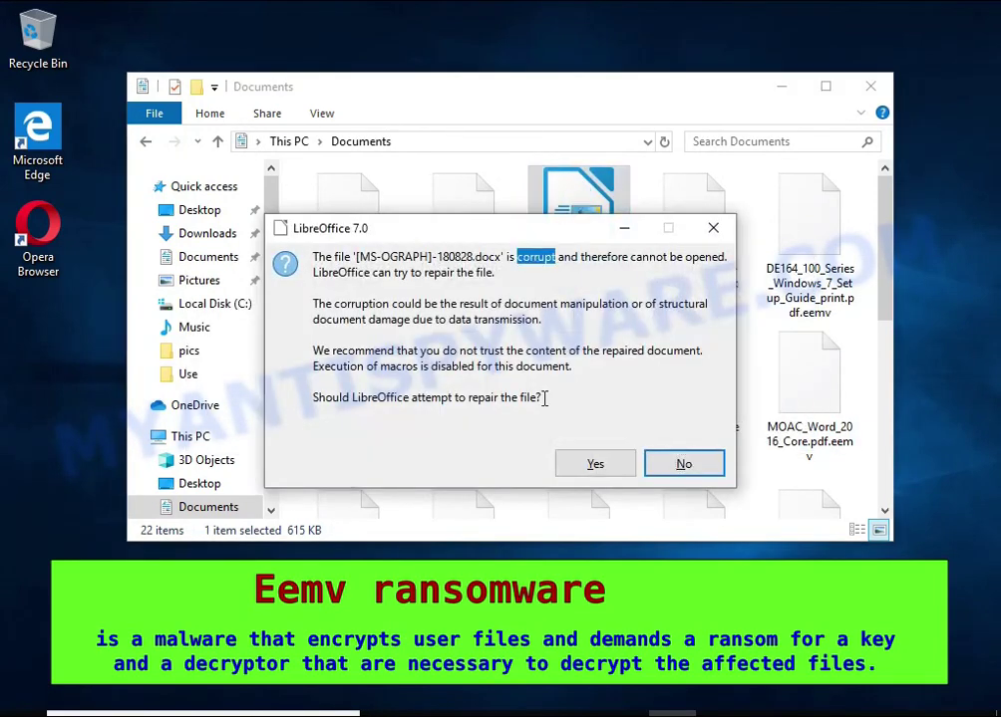
{"action": "left_click", "coordinate": [586, 465]}
{"action": "left_click_drag", "start_coordinate": [505, 329], "coordinate": [649, 412]}
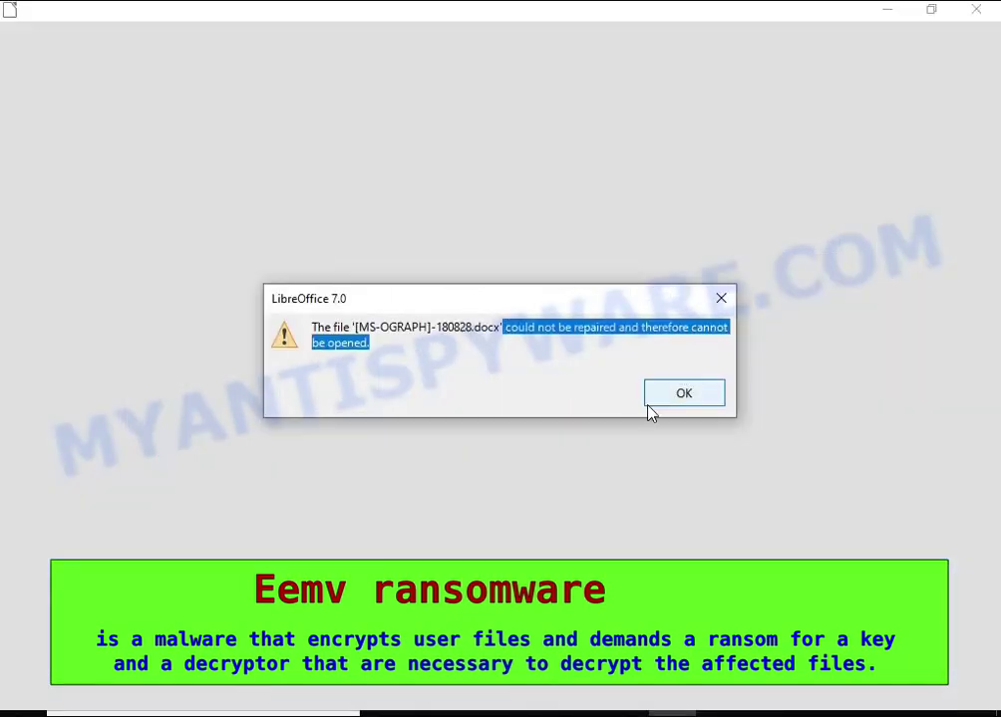
{"action": "left_click", "coordinate": [663, 406]}
Rename [MS-OGRAPH].pdf.eemv to [MS-OGRAPH].pdf, accepting the extension change
{"action": "double_click", "coordinate": [460, 214]}
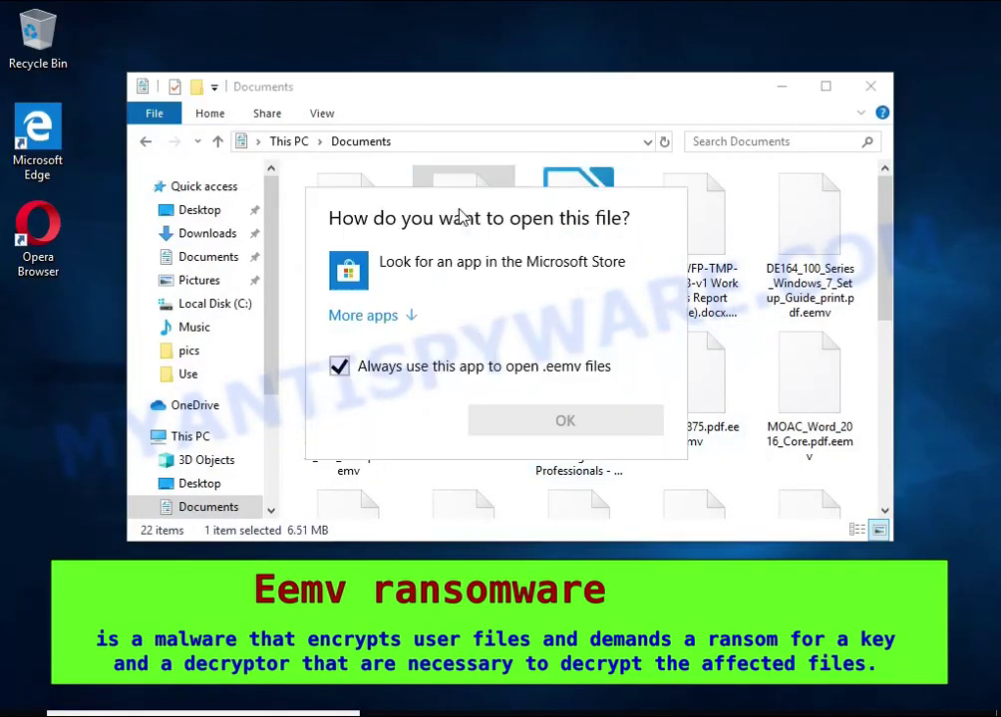
{"action": "right_click", "coordinate": [462, 180]}
{"action": "left_click", "coordinate": [568, 406]}
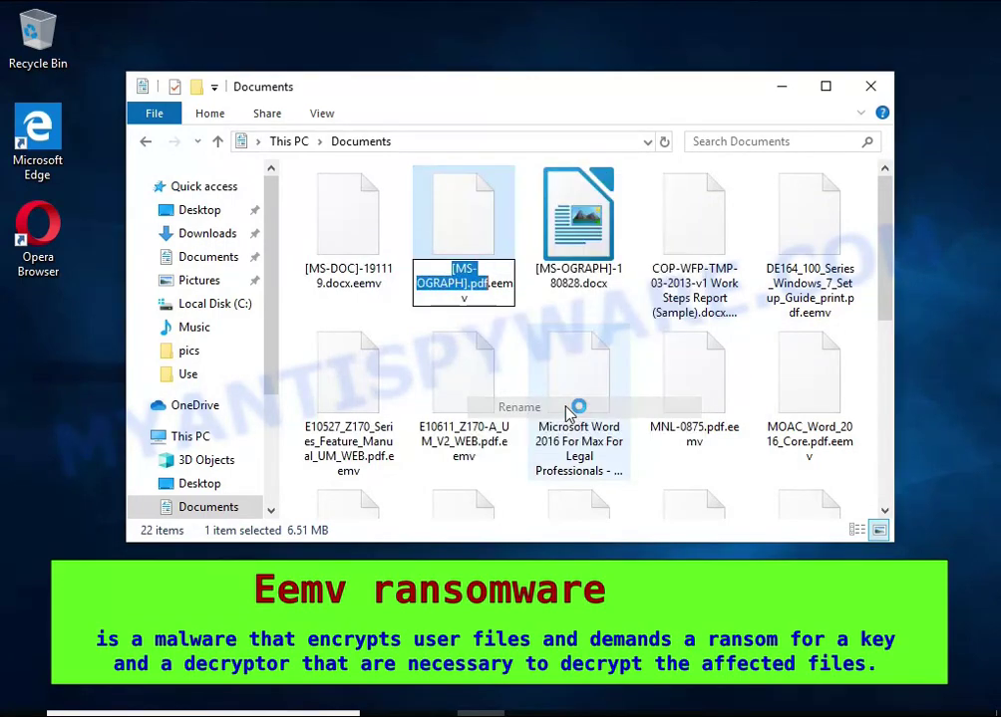
{"action": "key", "text": "End"}
{"action": "key", "text": "BackSpace"}
{"action": "key", "text": "BackSpace"}
{"action": "key", "text": "BackSpace"}
{"action": "key", "text": "BackSpace"}
{"action": "key", "text": "BackSpace"}
{"action": "key", "text": "Return"}
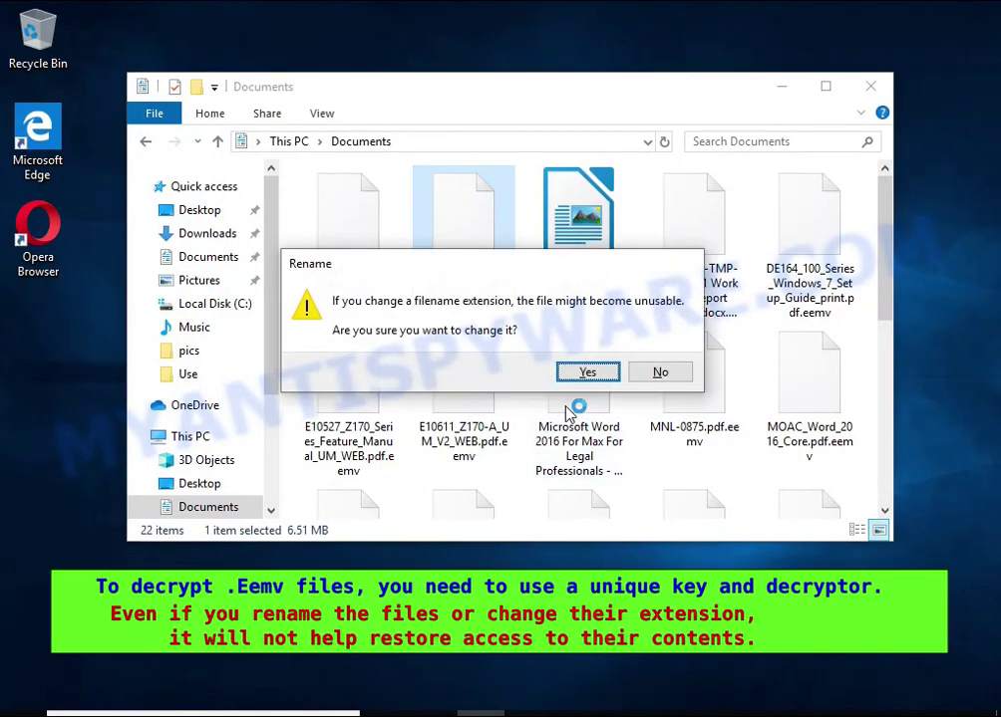
{"action": "left_click", "coordinate": [585, 372]}
Open [MS-OGRAPH].pdf in Microsoft Edge, see it fail to load, and close Edge
{"action": "double_click", "coordinate": [462, 225]}
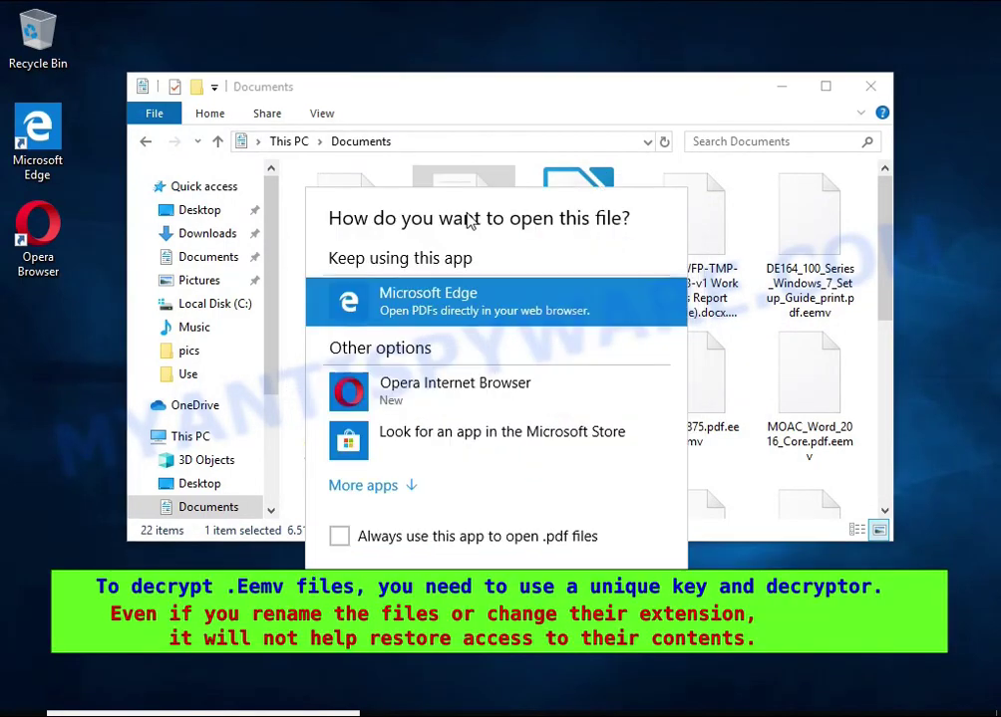
{"action": "left_click", "coordinate": [500, 299]}
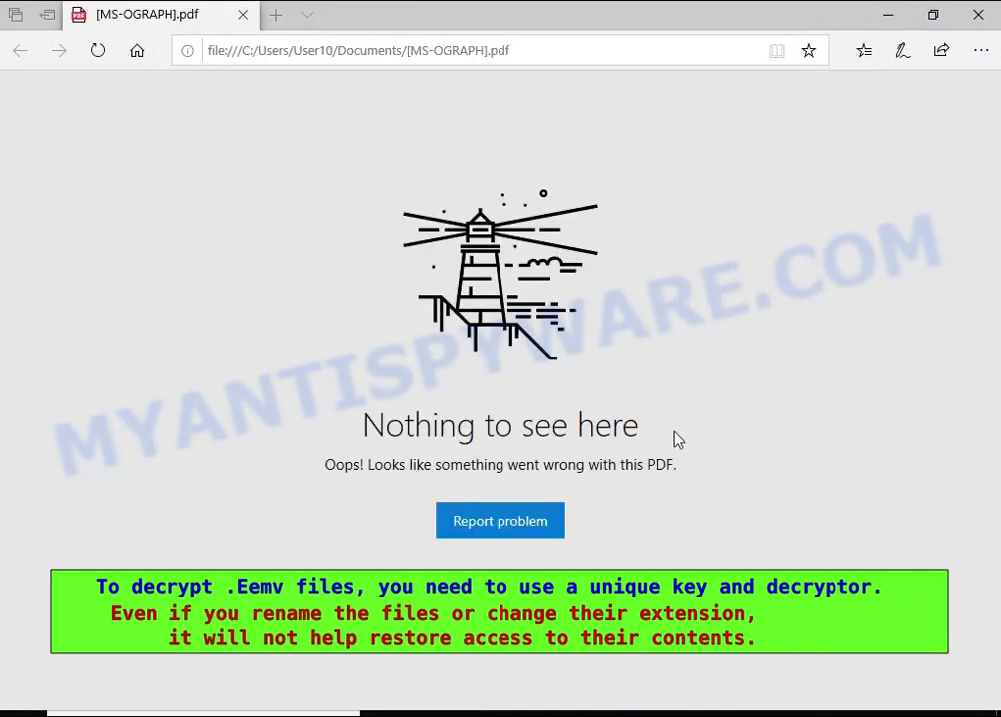
{"action": "left_click", "coordinate": [977, 16]}
In Pictures, rename Desert.jpg.eemv to Desert.jpg, accepting the extension change
{"action": "left_click", "coordinate": [202, 282]}
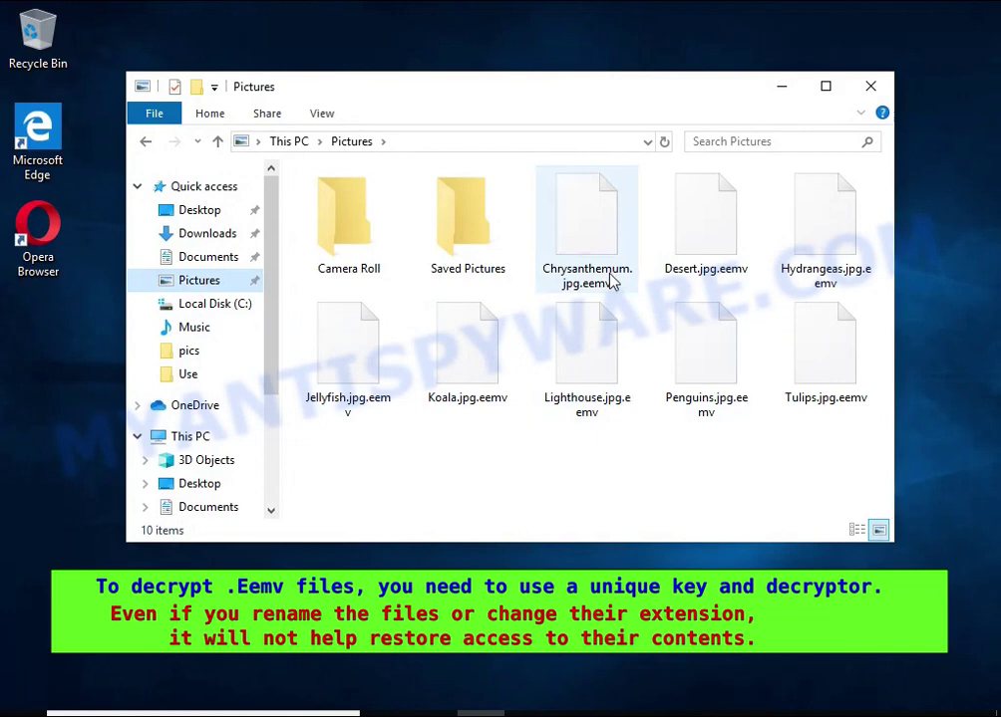
{"action": "double_click", "coordinate": [585, 219]}
{"action": "left_click", "coordinate": [715, 185]}
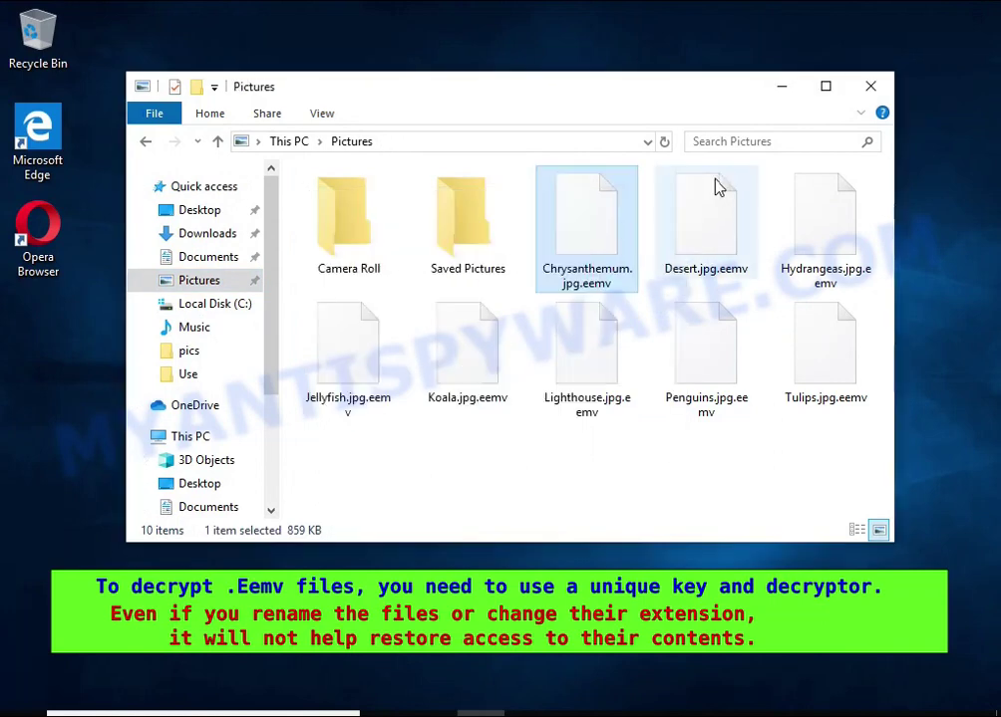
{"action": "right_click", "coordinate": [714, 185]}
{"action": "left_click", "coordinate": [777, 409]}
{"action": "key", "text": "End"}
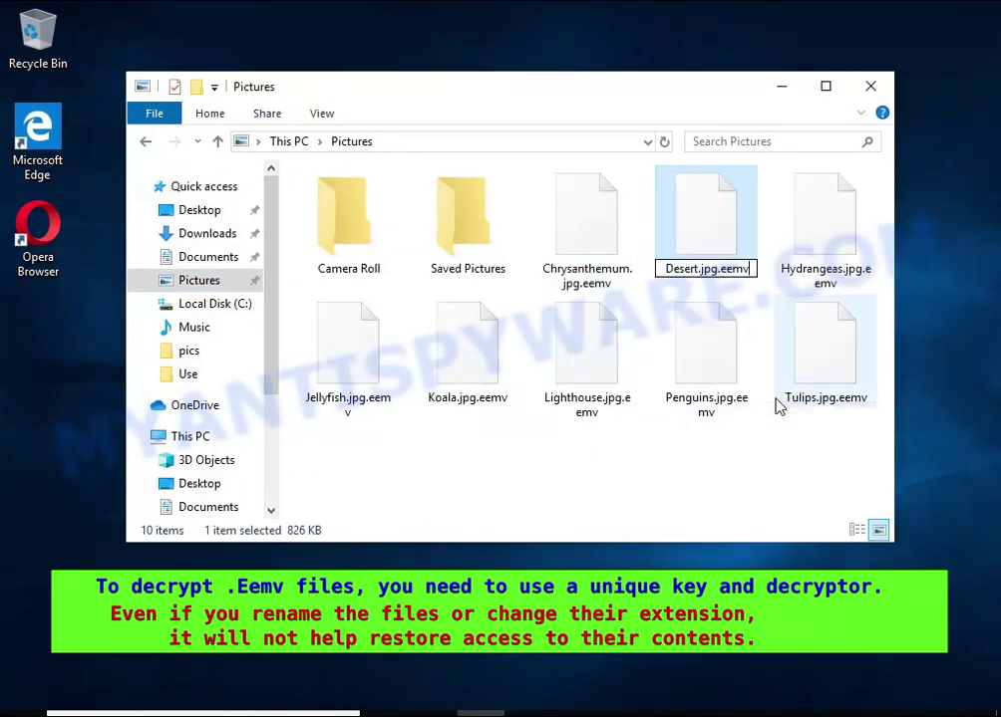
{"action": "key", "text": "BackSpace"}
{"action": "key", "text": "BackSpace"}
{"action": "key", "text": "BackSpace"}
{"action": "key", "text": "Return"}
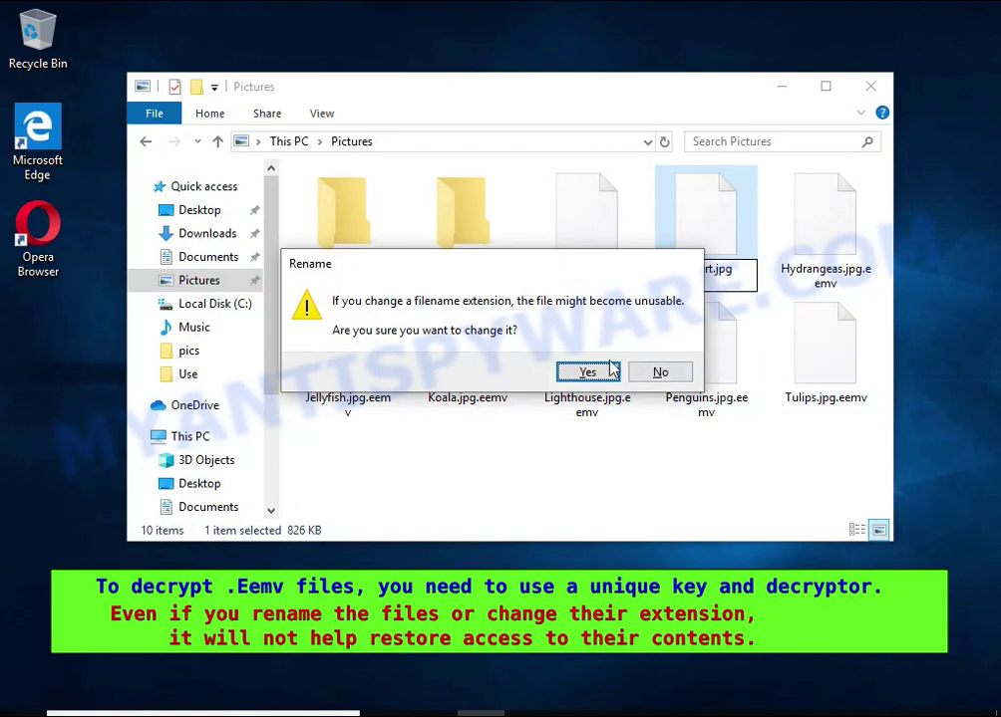
{"action": "left_click", "coordinate": [611, 369]}
Open Desert.jpg in Photos, see it fail to display, and close the viewer
{"action": "double_click", "coordinate": [698, 219]}
{"action": "double_click", "coordinate": [518, 296]}
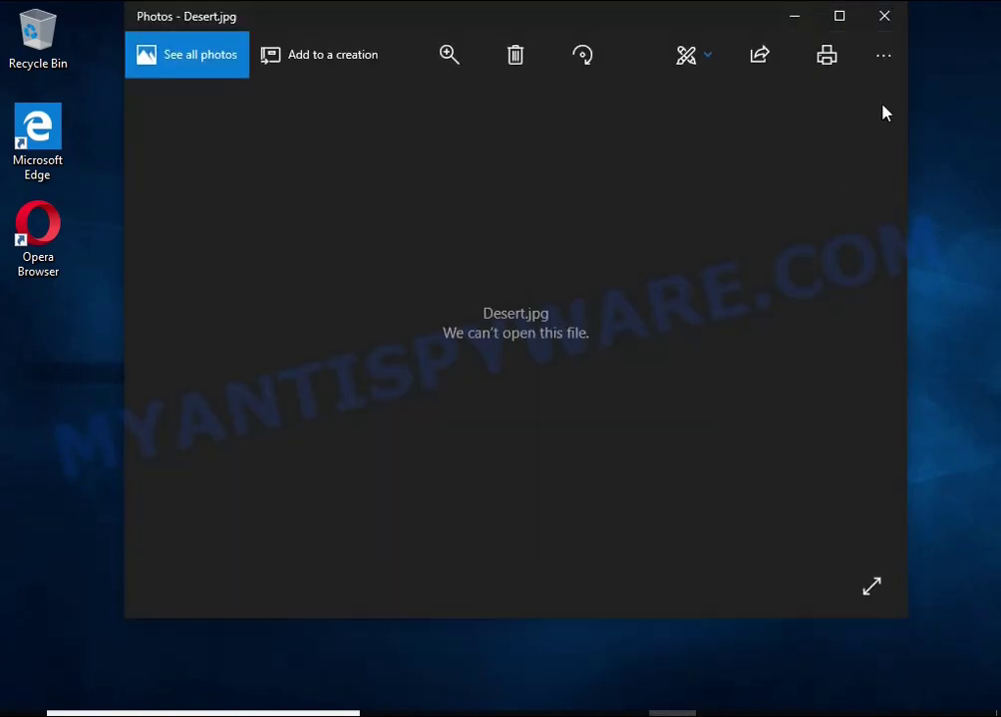
{"action": "left_click", "coordinate": [883, 16]}
Open _readme.txt on Local Disk (C:), highlight 'encrypted', then close Notepad and File Explorer
{"action": "left_click", "coordinate": [214, 303]}
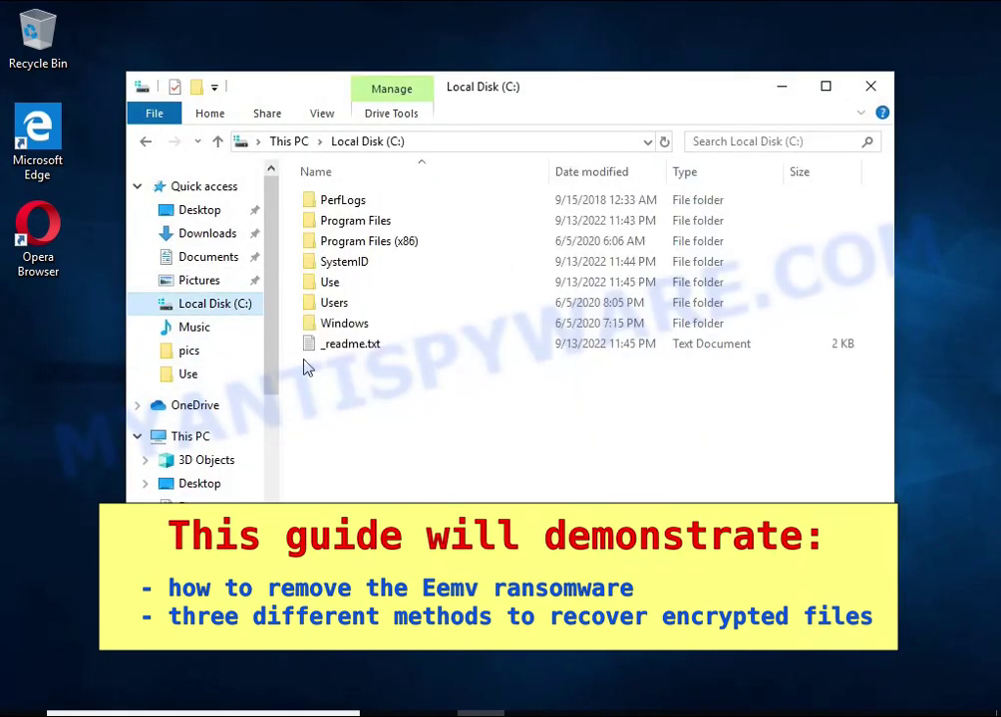
{"action": "double_click", "coordinate": [408, 345]}
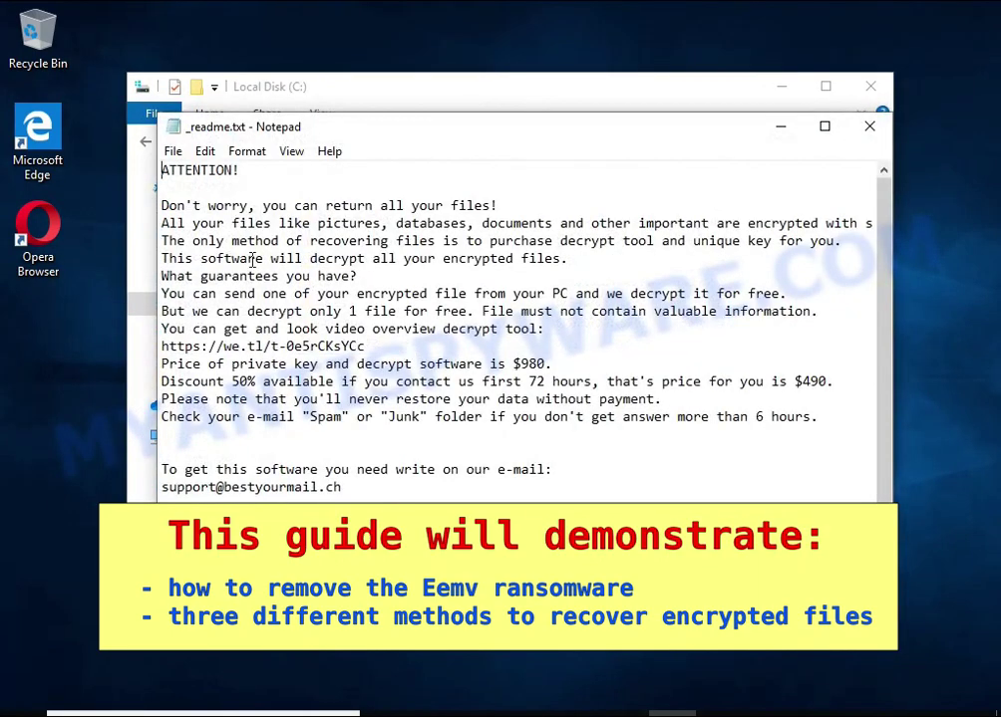
{"action": "mouse_move", "coordinate": [162, 224]}
{"action": "left_mouse_down"}
{"action": "mouse_move", "coordinate": [711, 239]}
{"action": "mouse_move", "coordinate": [819, 223]}
{"action": "left_mouse_up"}
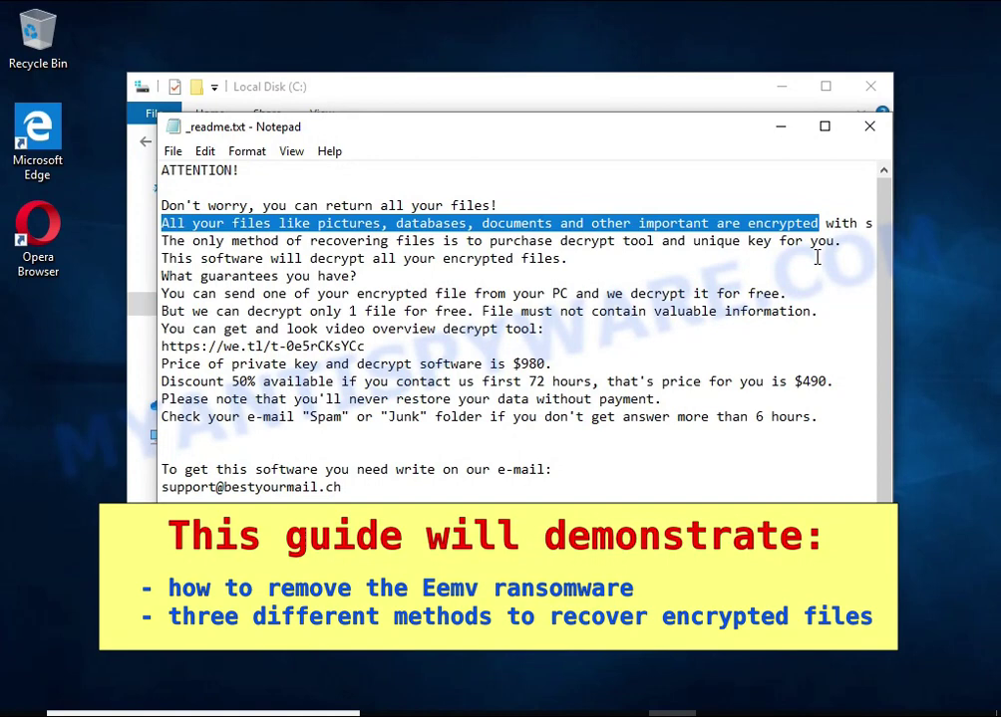
{"action": "double_click", "coordinate": [779, 221]}
{"action": "key", "text": "Left"}
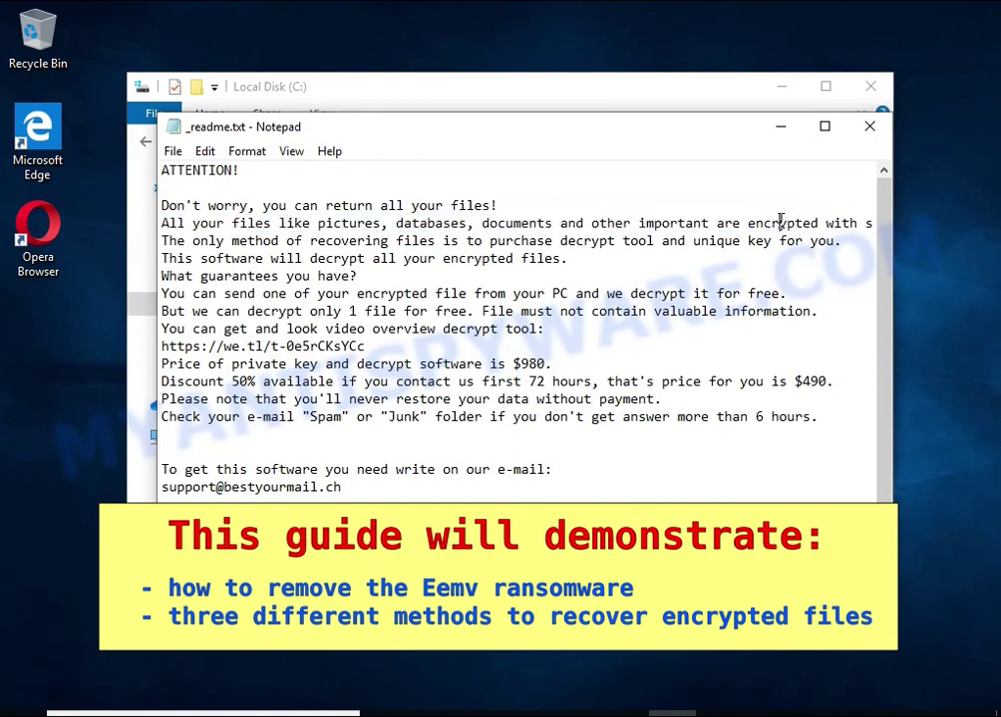
{"action": "double_click", "coordinate": [781, 221]}
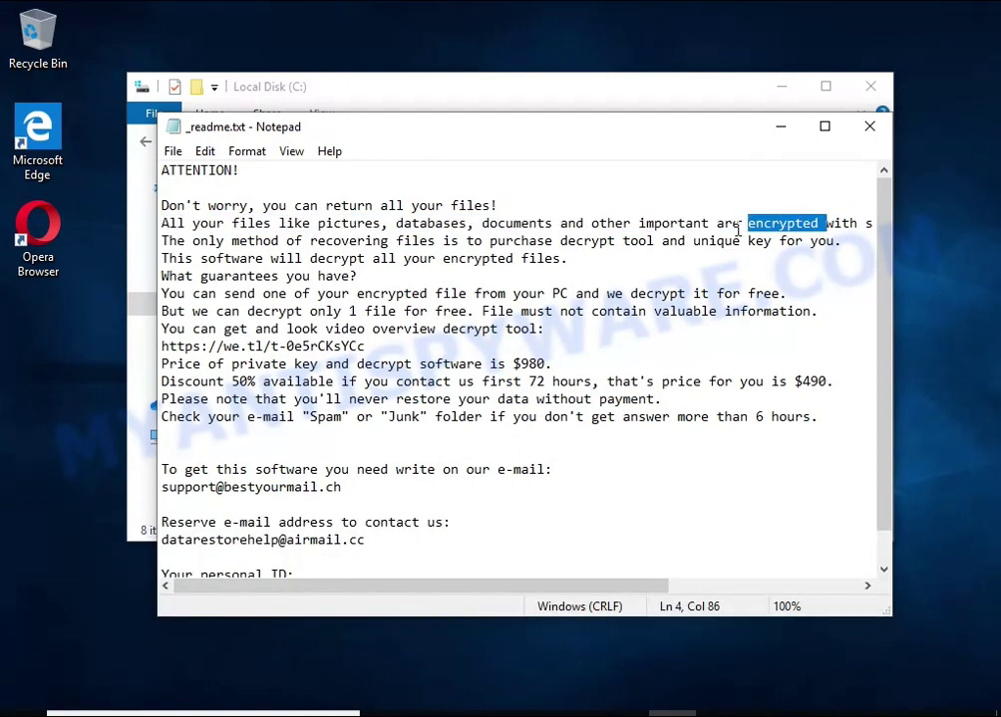
{"action": "left_click", "coordinate": [869, 126]}
{"action": "left_click", "coordinate": [870, 88]}
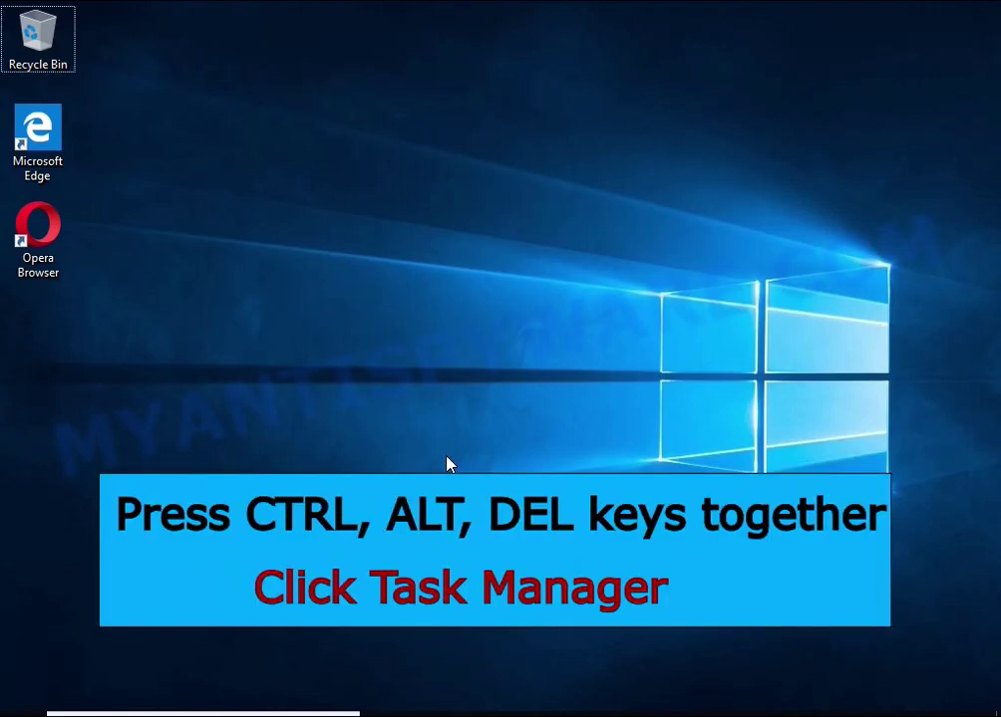
Launch Task Manager via Ctrl+Alt+Del and end the DB07.exe (32 bit) process
{"action": "key", "text": "ctrl+alt+Delete"}
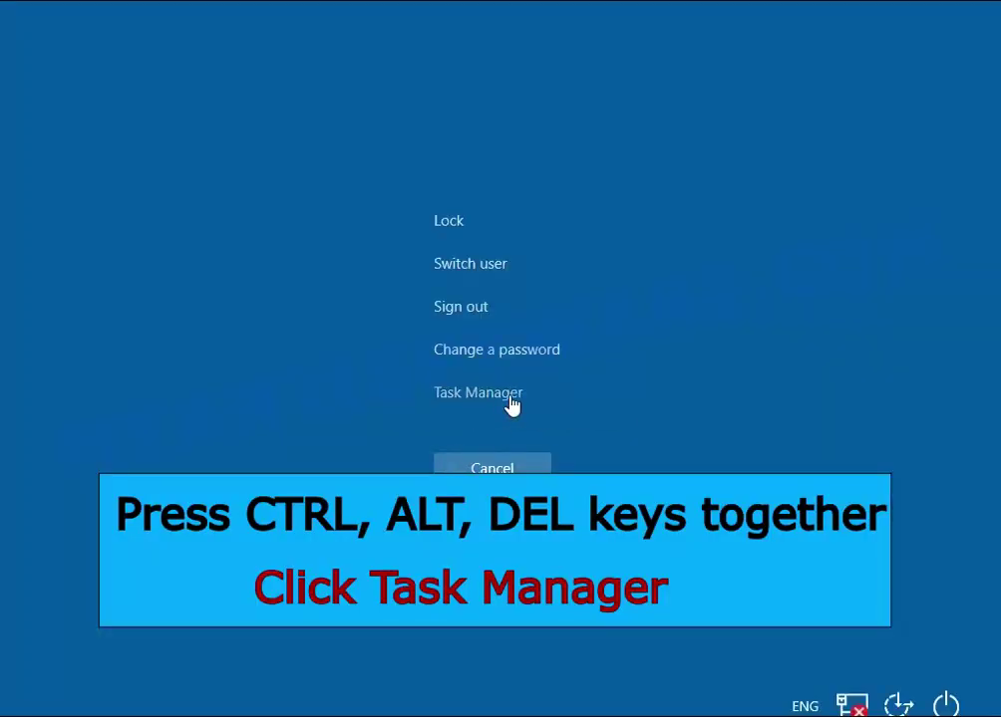
{"action": "left_click", "coordinate": [510, 404]}
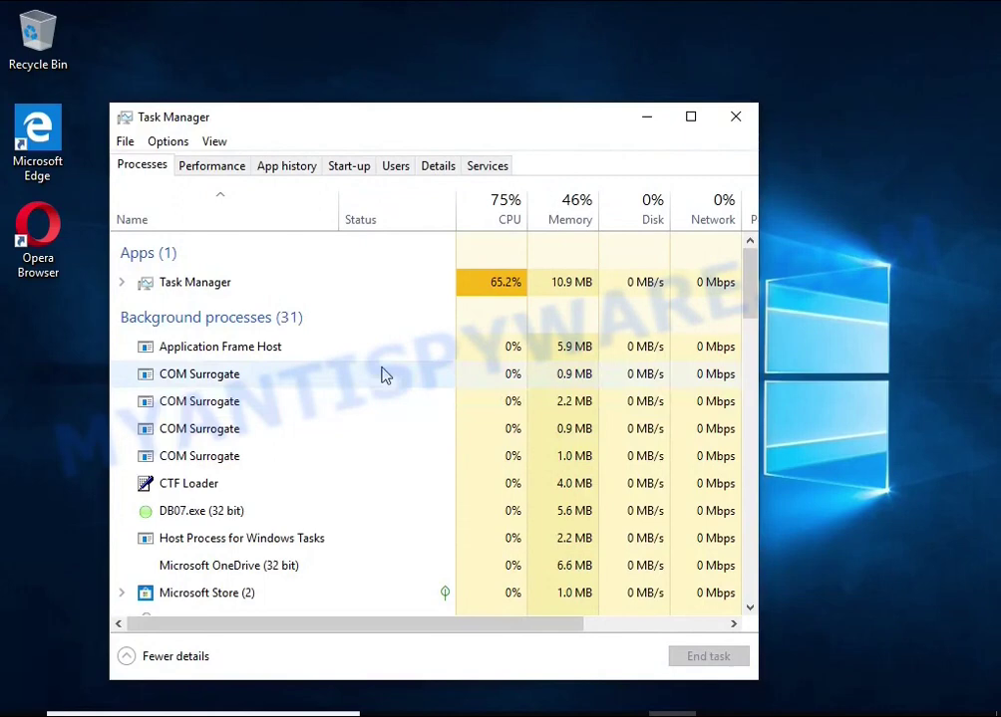
{"action": "scroll", "coordinate": [368, 371], "scroll_direction": "down", "scroll_amount": 1}
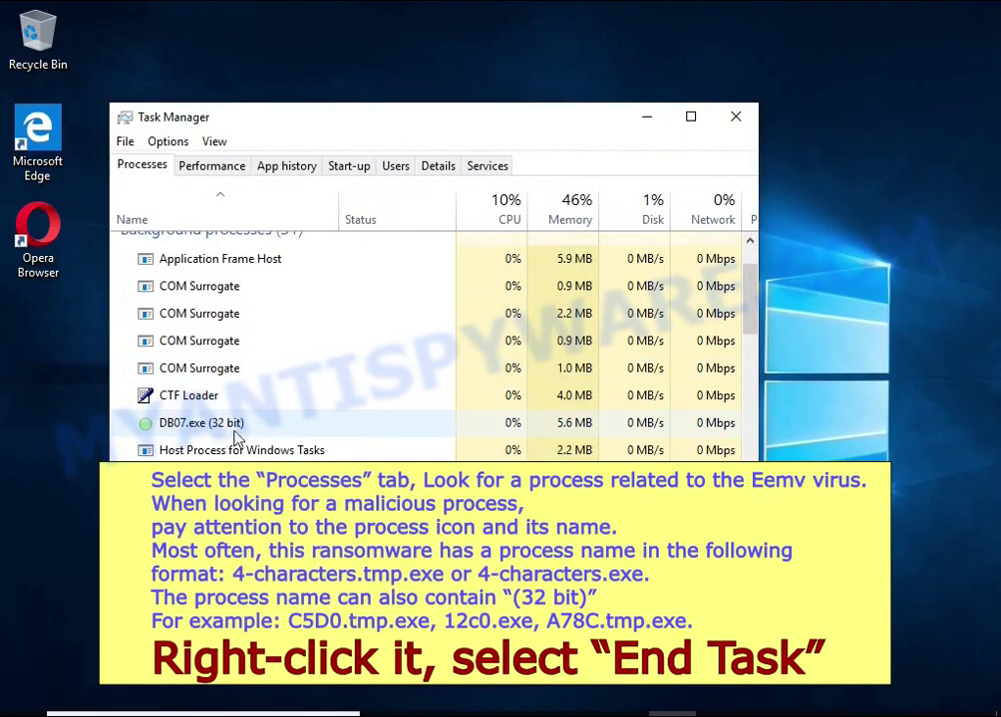
{"action": "left_click", "coordinate": [382, 428]}
{"action": "right_click", "coordinate": [388, 435]}
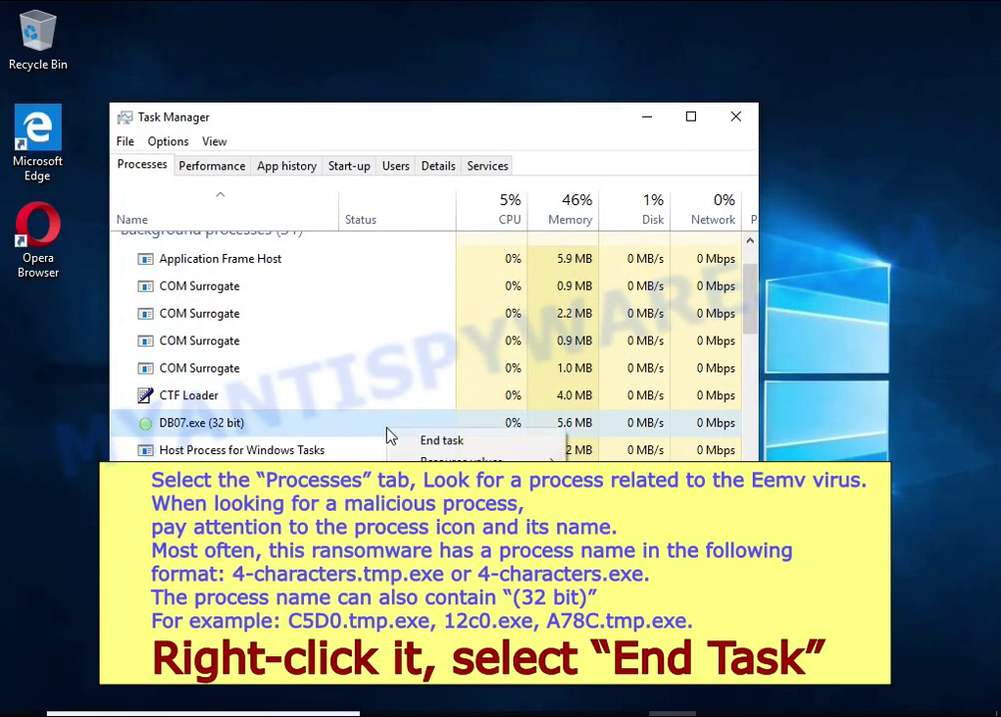
{"action": "left_click", "coordinate": [509, 444]}
Scroll through the full process list, then drag the scrollbar back to the top
{"action": "scroll", "coordinate": [329, 408], "scroll_direction": "down", "scroll_amount": 2}
{"action": "scroll", "coordinate": [307, 400], "scroll_direction": "down", "scroll_amount": 2}
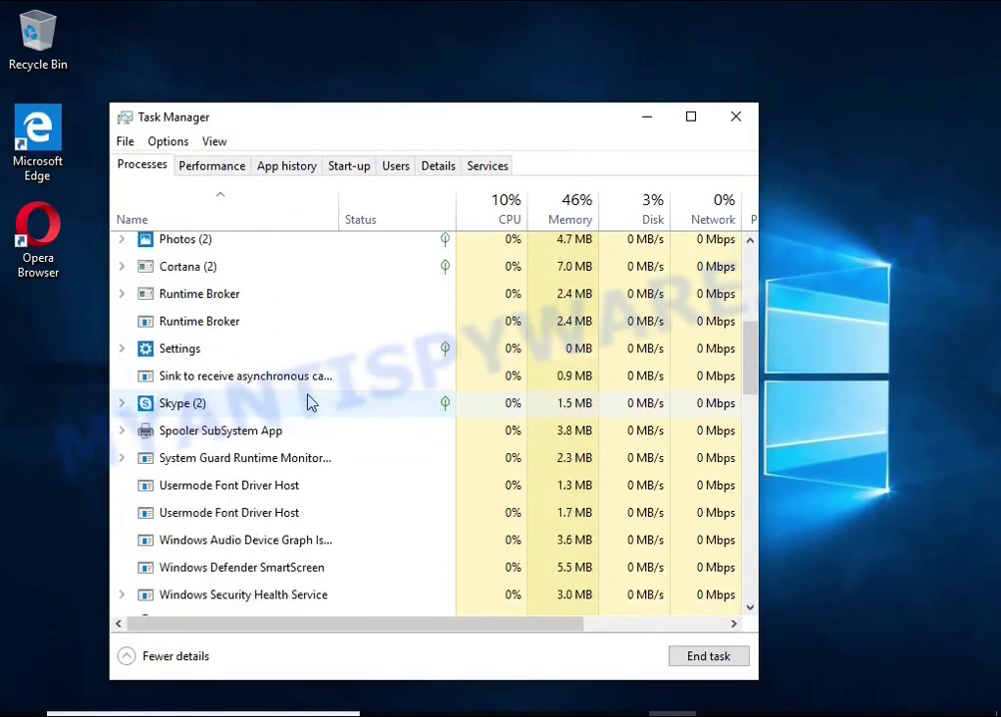
{"action": "scroll", "coordinate": [307, 401], "scroll_direction": "down", "scroll_amount": 1}
{"action": "scroll", "coordinate": [307, 400], "scroll_direction": "down", "scroll_amount": 2}
{"action": "scroll", "coordinate": [306, 400], "scroll_direction": "down", "scroll_amount": 2}
{"action": "scroll", "coordinate": [299, 397], "scroll_direction": "down", "scroll_amount": 2}
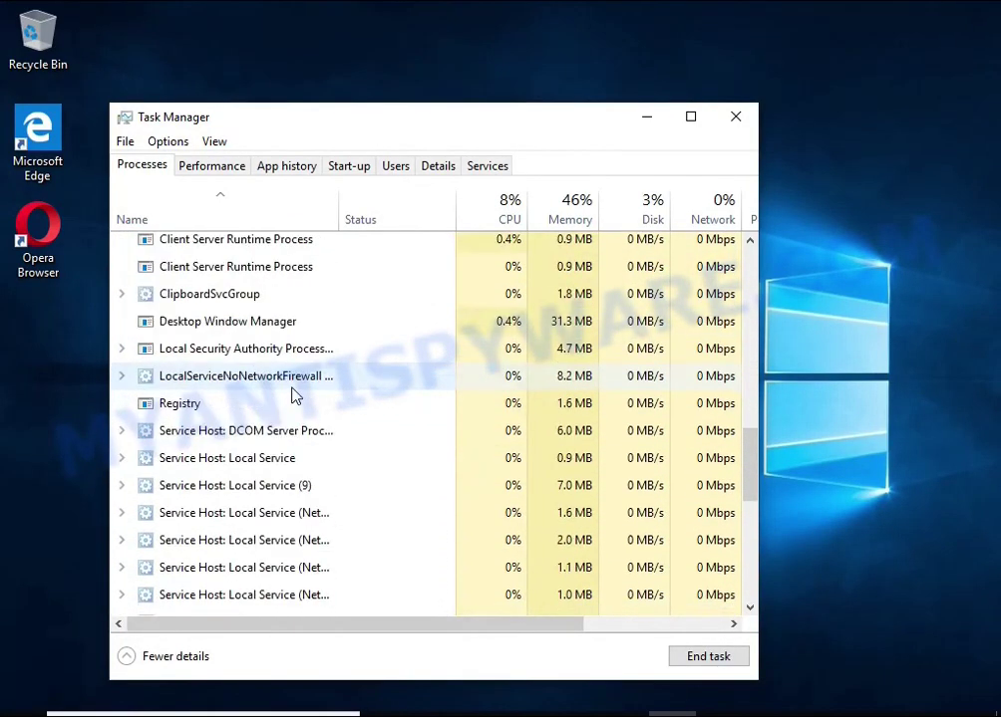
{"action": "scroll", "coordinate": [292, 394], "scroll_direction": "down", "scroll_amount": 3}
{"action": "scroll", "coordinate": [292, 394], "scroll_direction": "down", "scroll_amount": 2}
{"action": "scroll", "coordinate": [292, 395], "scroll_direction": "down", "scroll_amount": 1}
{"action": "scroll", "coordinate": [292, 394], "scroll_direction": "down", "scroll_amount": 1}
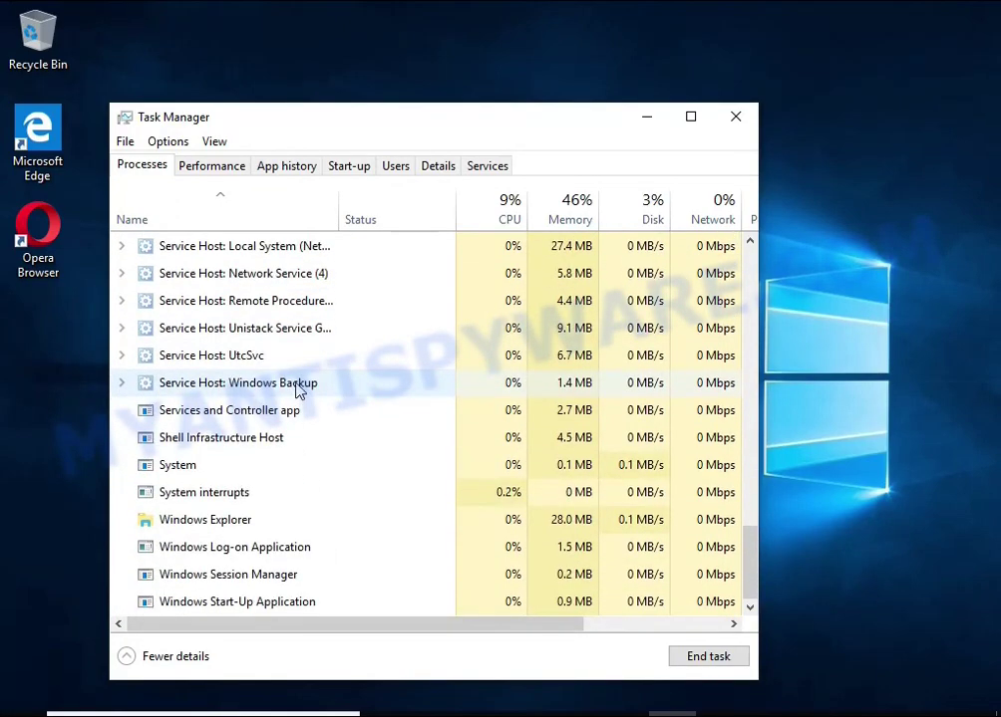
{"action": "scroll", "coordinate": [299, 399], "scroll_direction": "up", "scroll_amount": 3}
{"action": "scroll", "coordinate": [299, 399], "scroll_direction": "up", "scroll_amount": 3}
{"action": "scroll", "coordinate": [299, 398], "scroll_direction": "up", "scroll_amount": 3}
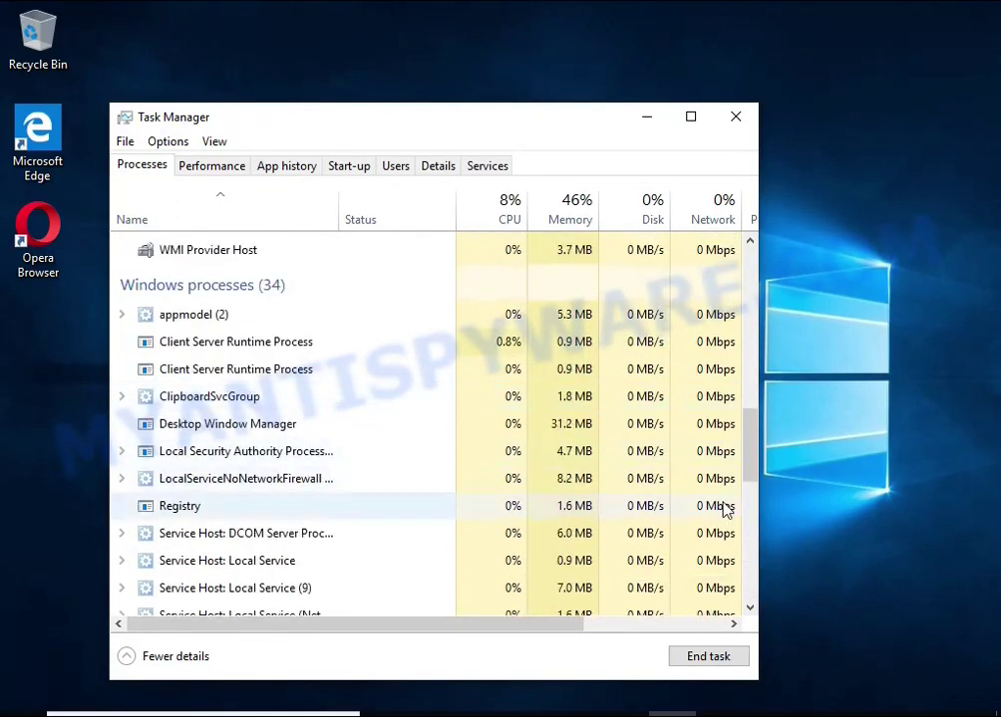
{"action": "left_click_drag", "start_coordinate": [756, 469], "coordinate": [765, 287]}
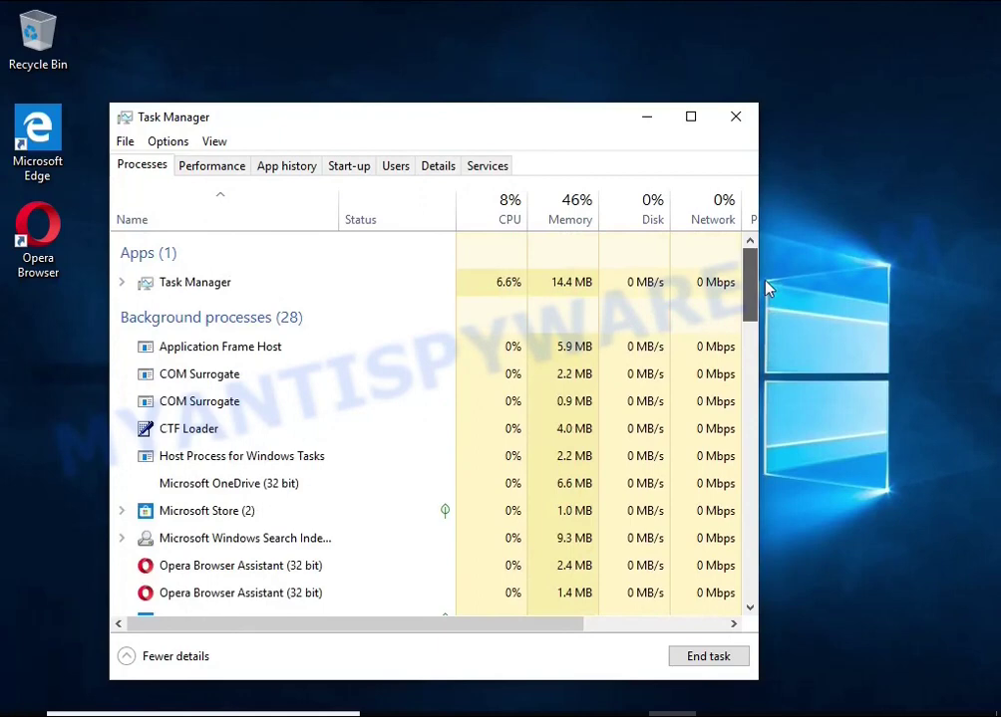
Disable the DB07.exe entry in the Start-up tab and close Task Manager
{"action": "left_click", "coordinate": [351, 176]}
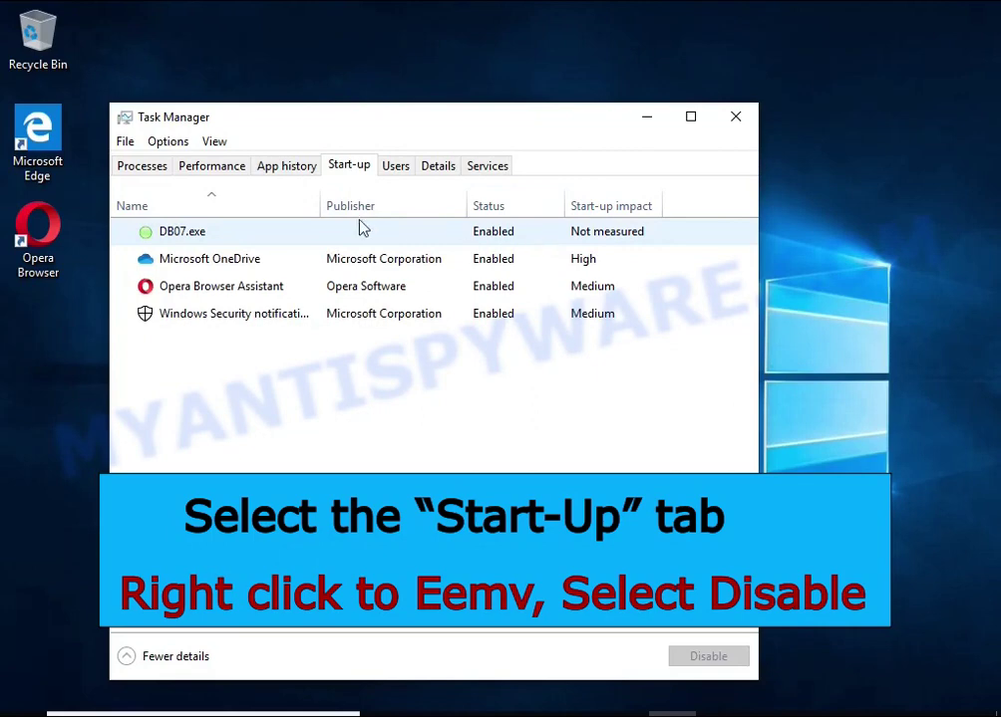
{"action": "left_click", "coordinate": [540, 243]}
{"action": "right_click", "coordinate": [543, 243]}
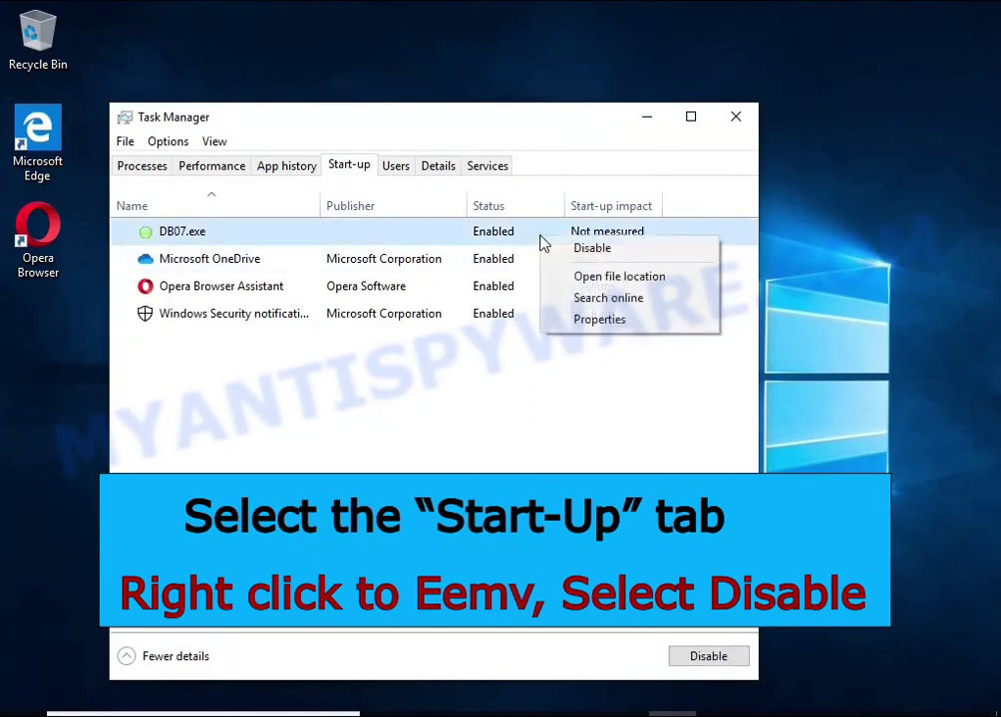
{"action": "left_click", "coordinate": [668, 261]}
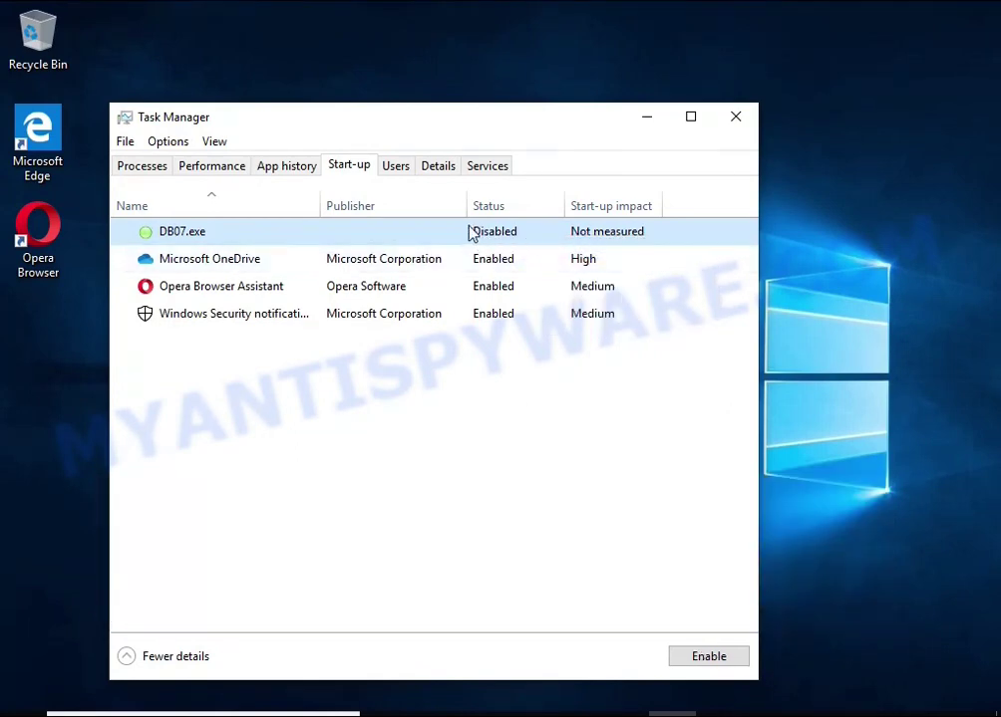
{"action": "left_click", "coordinate": [732, 118]}
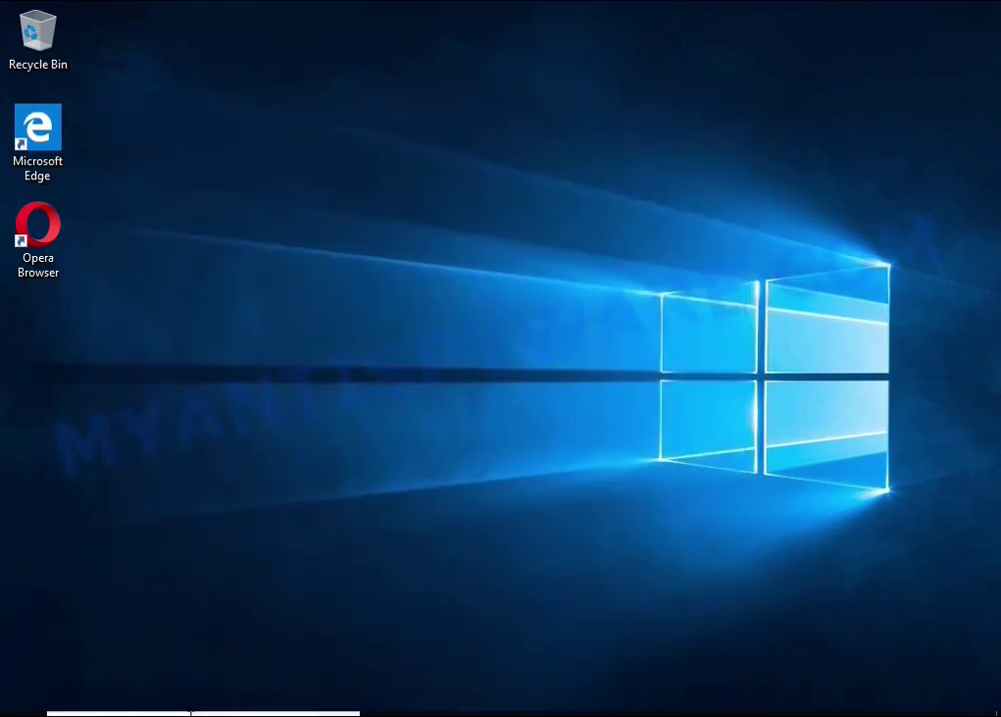
Search for 'task scheduler' and open Task Scheduler, moving its window up and left
{"action": "key", "text": "super+s"}
{"action": "type", "text": "tas"}
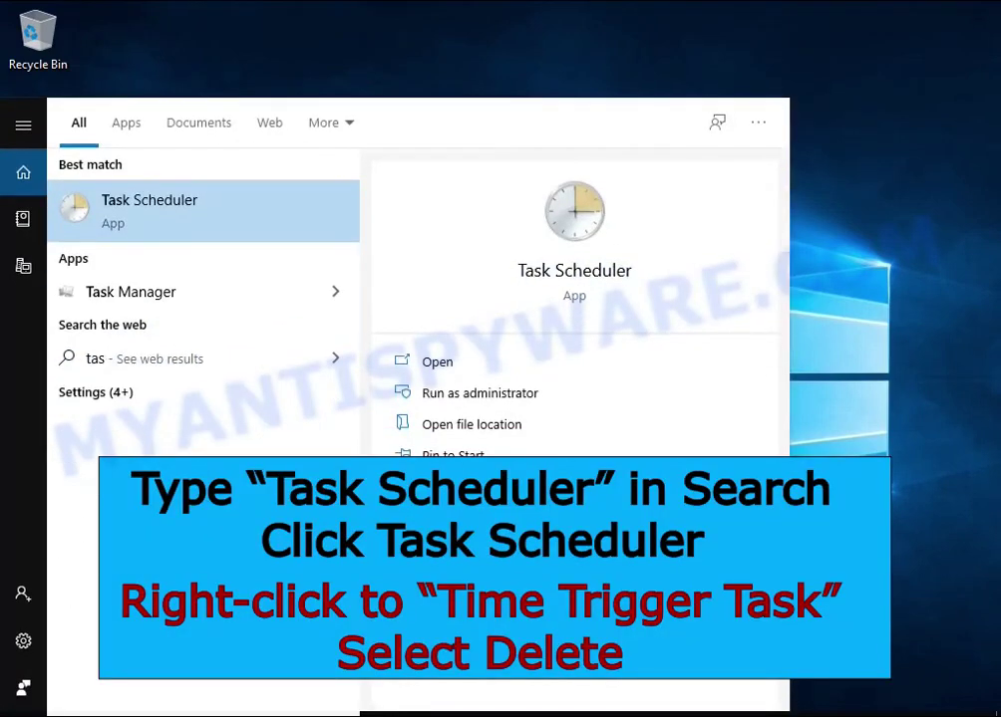
{"action": "type", "text": "k she"}
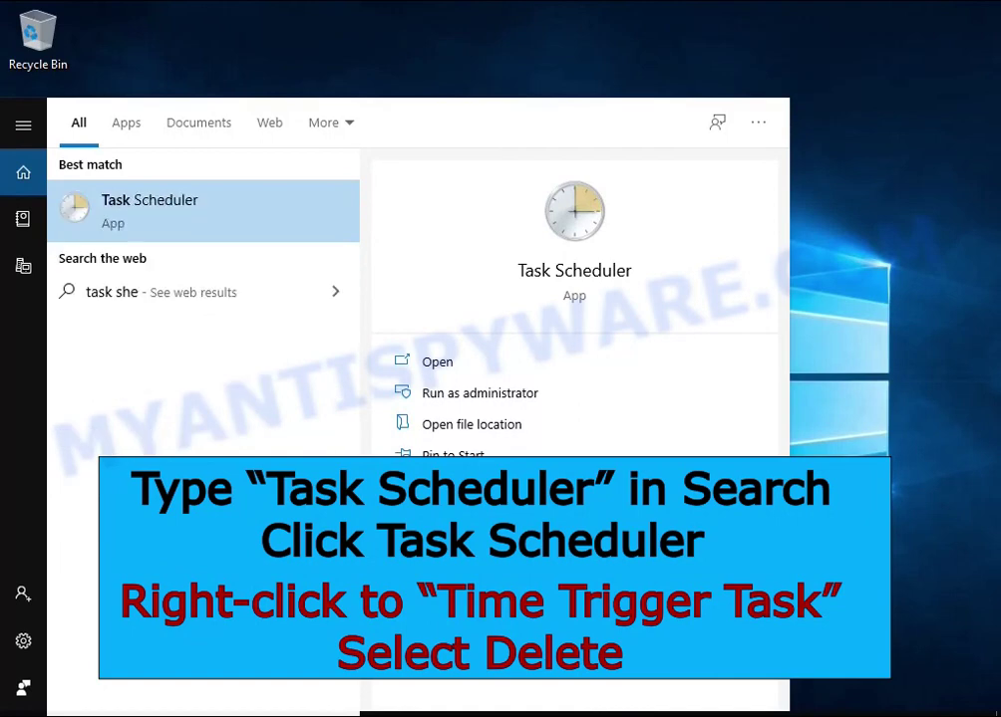
{"action": "left_click", "coordinate": [241, 227]}
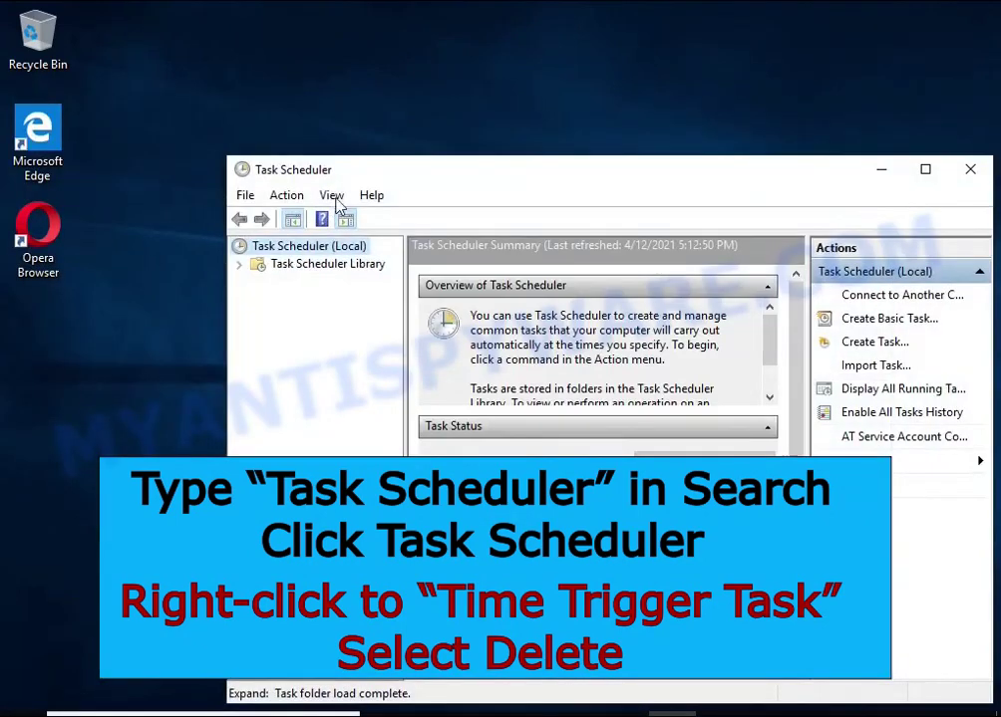
{"action": "left_click_drag", "start_coordinate": [371, 171], "coordinate": [305, 108]}
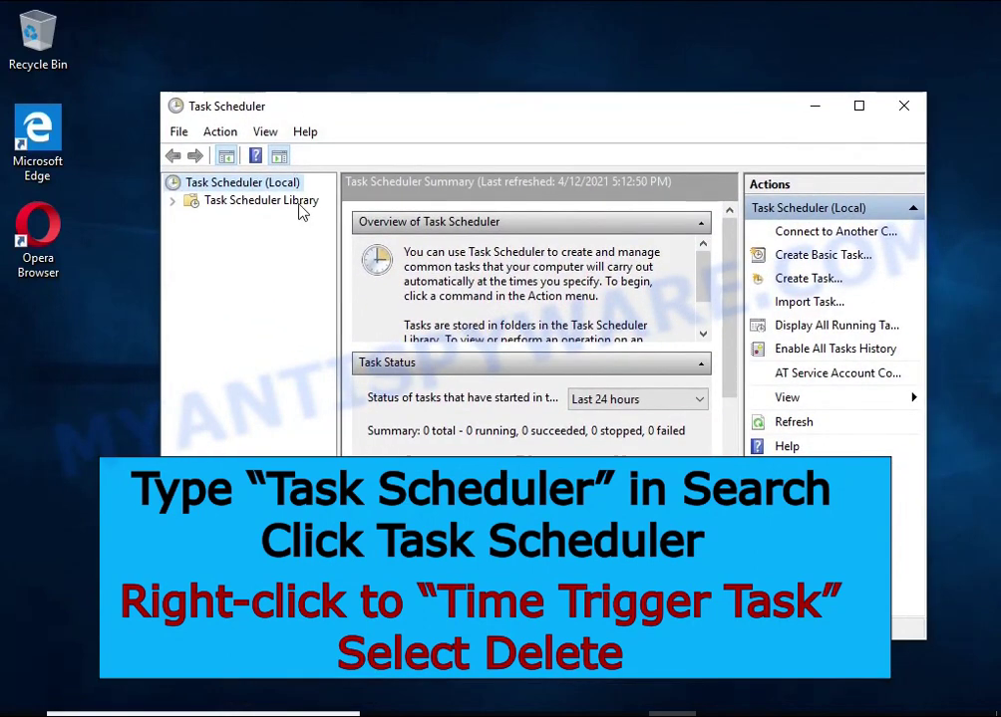
Delete Time Trigger Task from the Task Scheduler Library, then close the window
{"action": "left_click", "coordinate": [296, 202]}
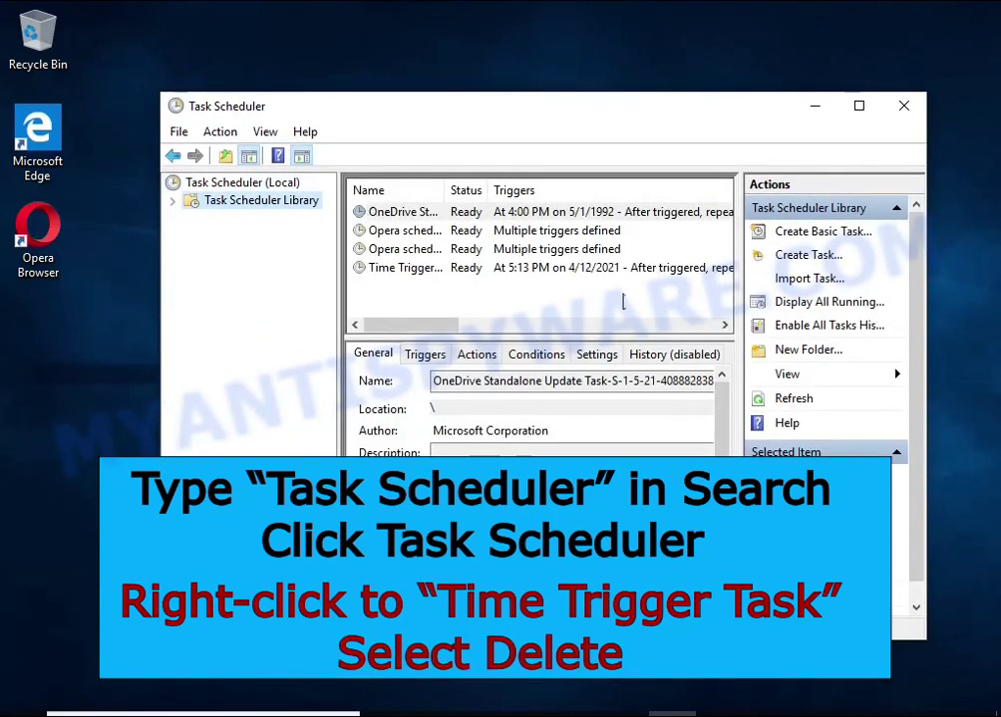
{"action": "left_click", "coordinate": [647, 270]}
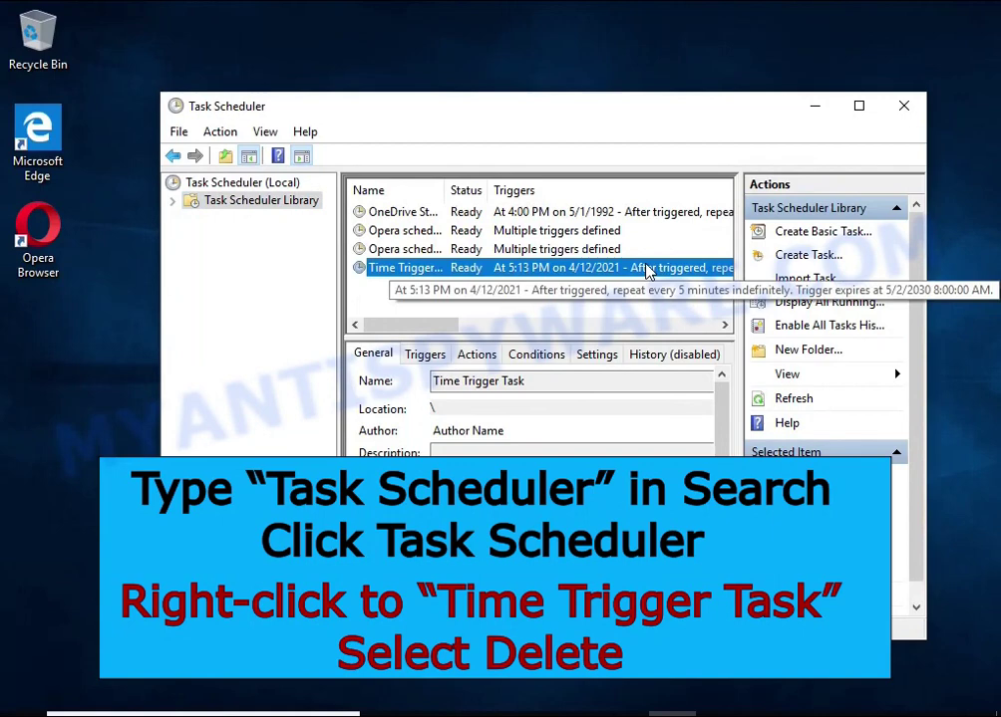
{"action": "right_click", "coordinate": [647, 270]}
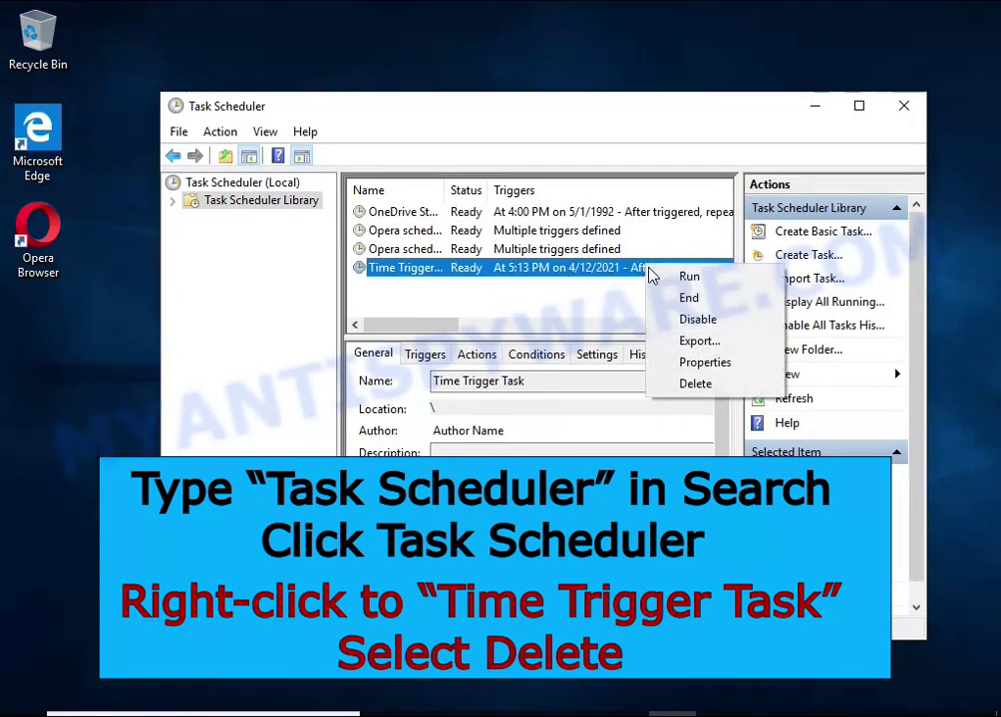
{"action": "left_click", "coordinate": [736, 387]}
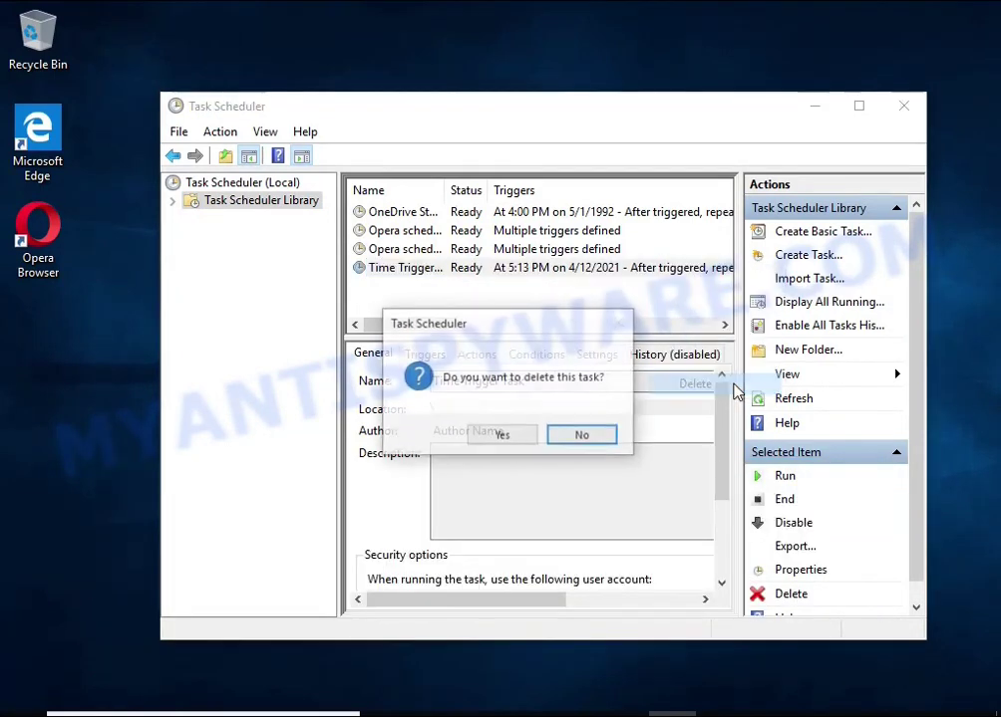
{"action": "left_click", "coordinate": [504, 443]}
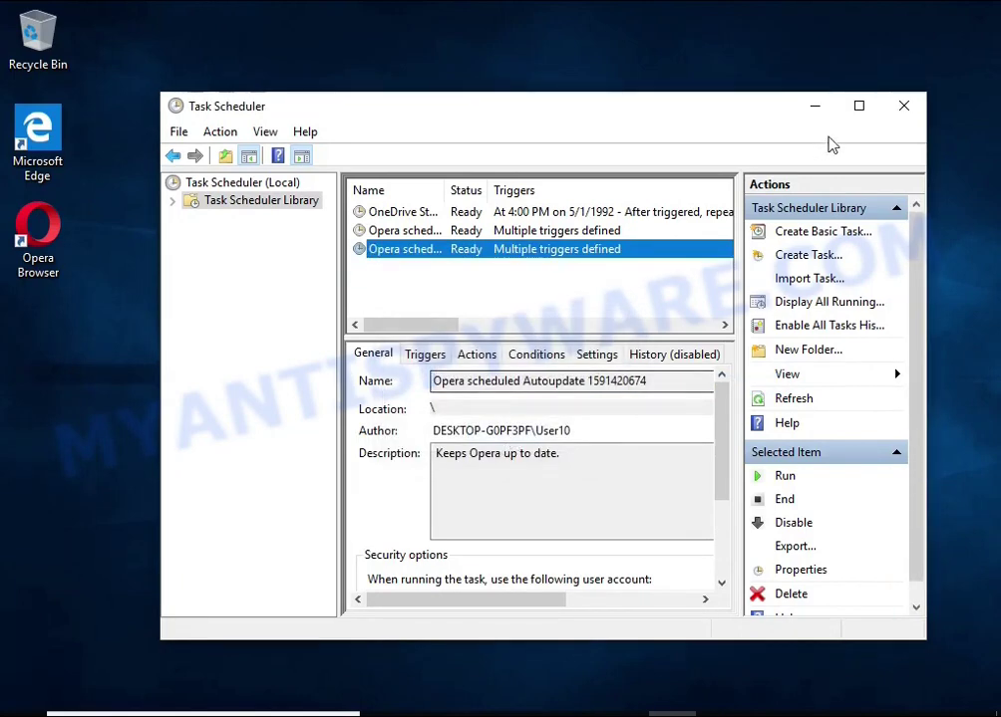
{"action": "left_click", "coordinate": [903, 108]}
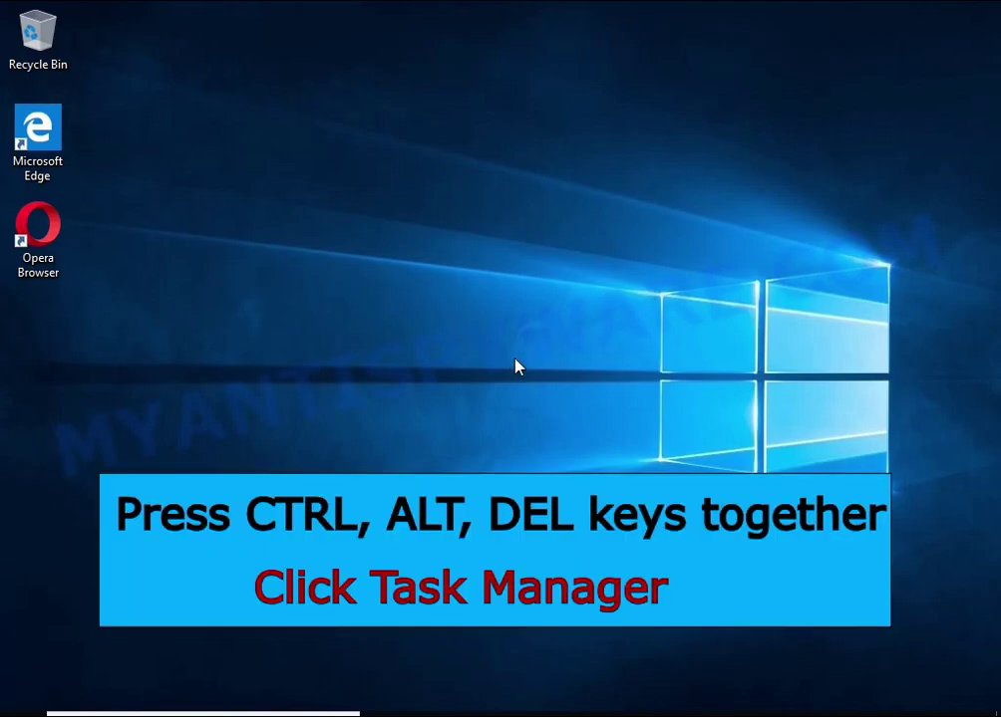
Reopen Task Manager and open the file location of the DB07.exe start-up entry
{"action": "key", "text": "ctrl+alt+Delete"}
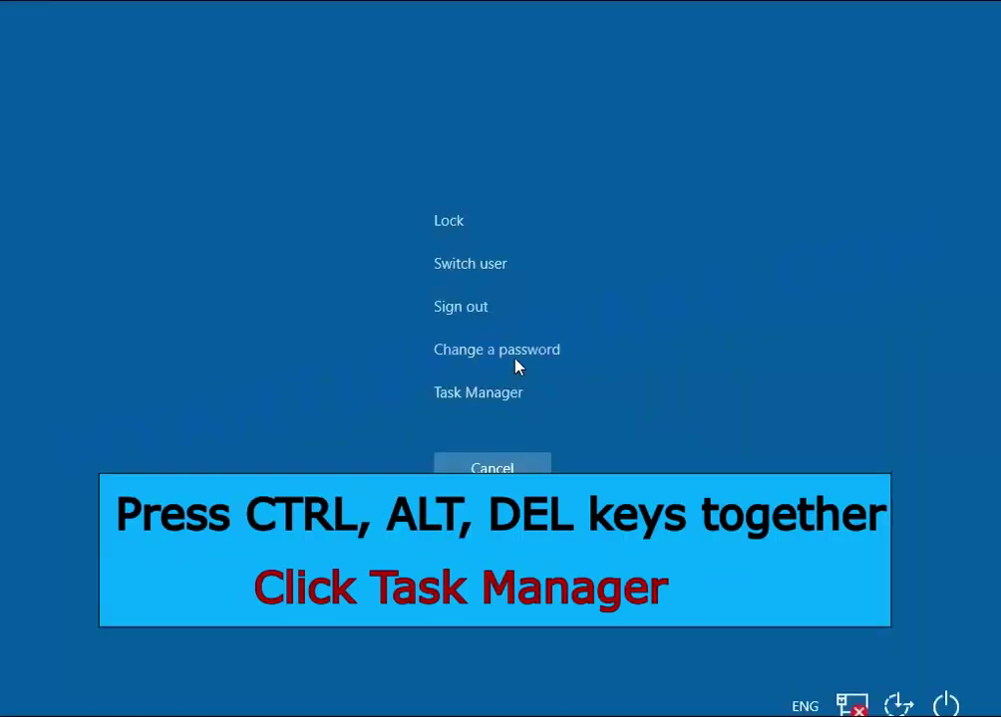
{"action": "left_click", "coordinate": [488, 396]}
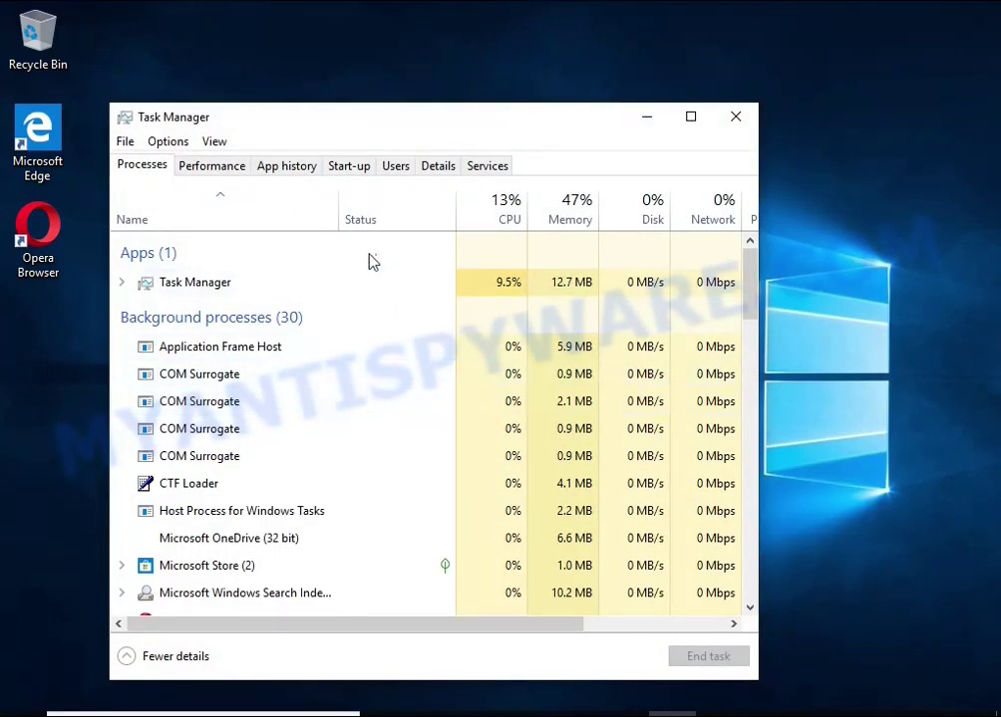
{"action": "left_click", "coordinate": [357, 170]}
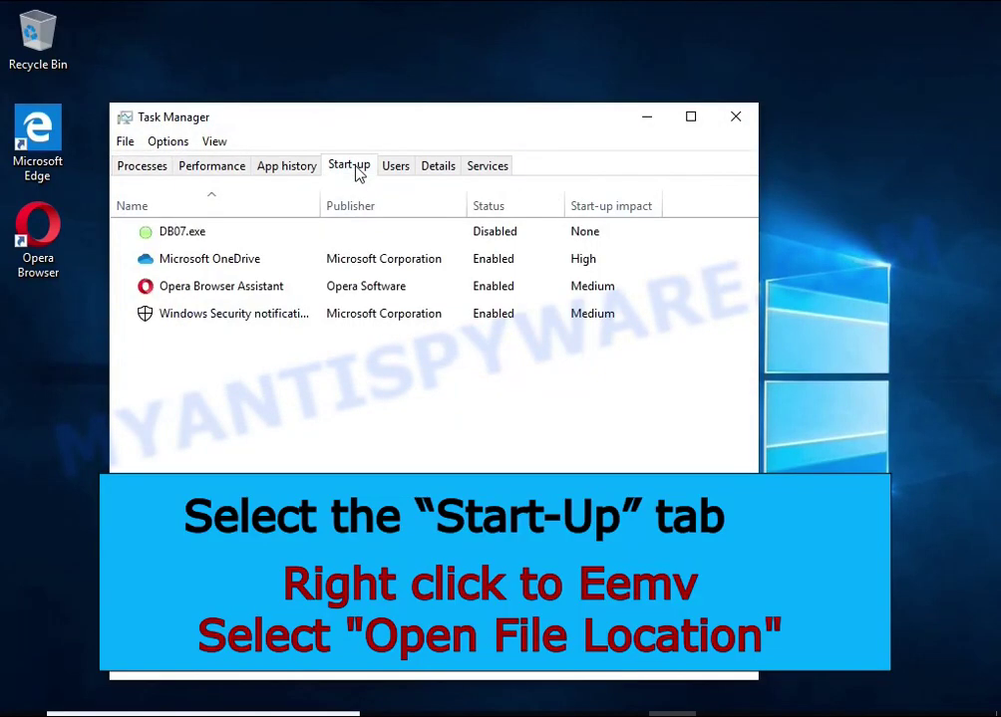
{"action": "right_click", "coordinate": [547, 234]}
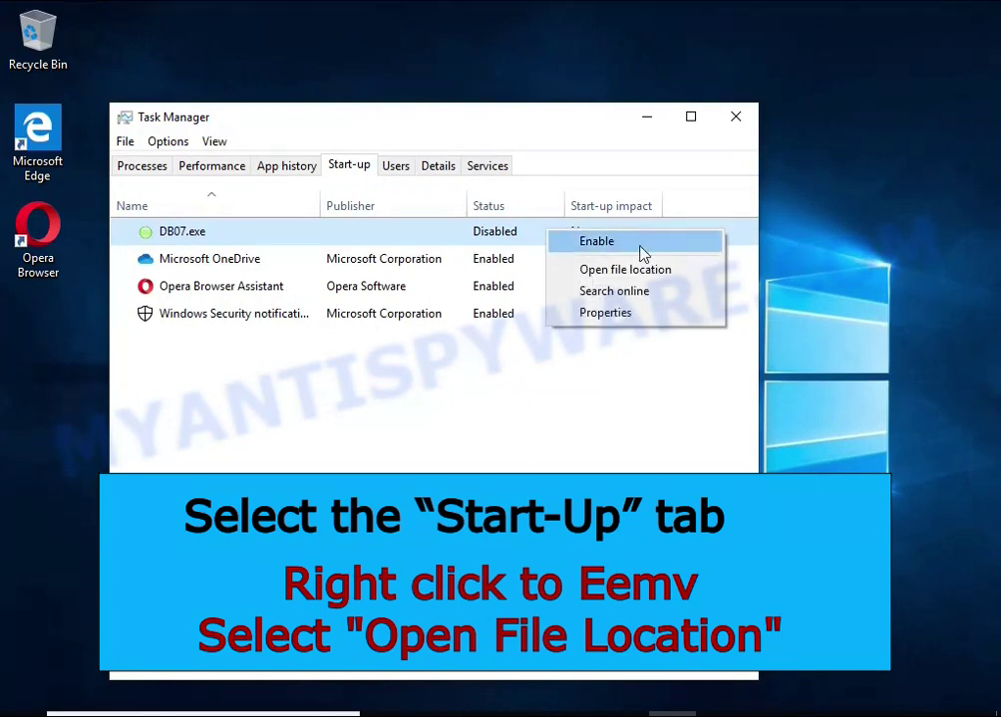
{"action": "left_click", "coordinate": [695, 280]}
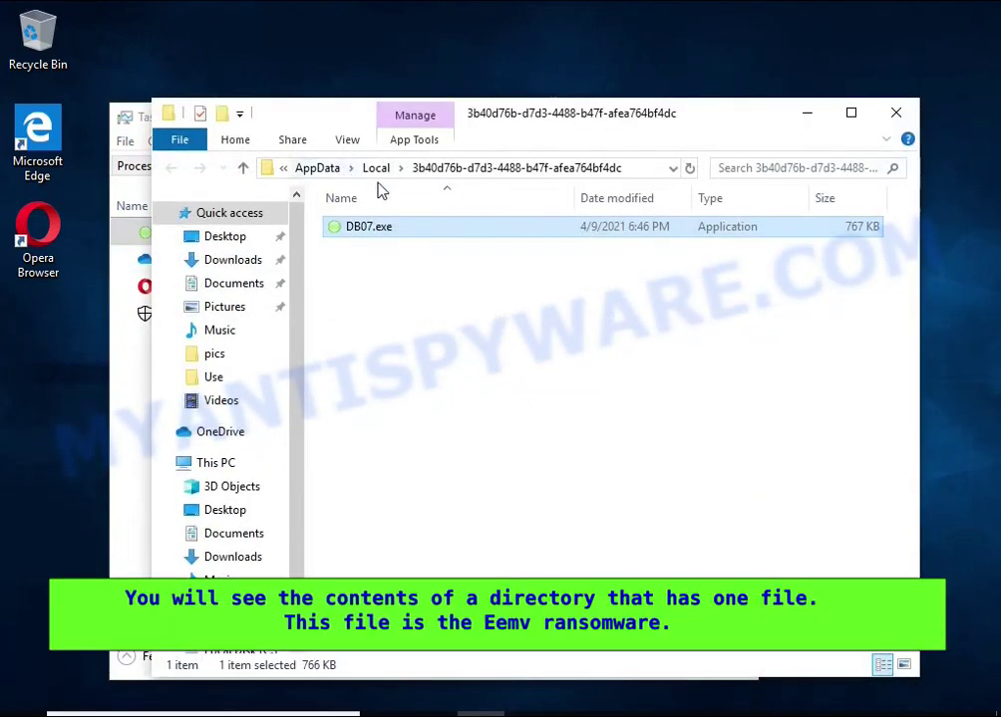
Close Task Manager and try deleting DB07.exe, retrying then cancelling the File Access Denied notice
{"action": "left_click", "coordinate": [119, 413]}
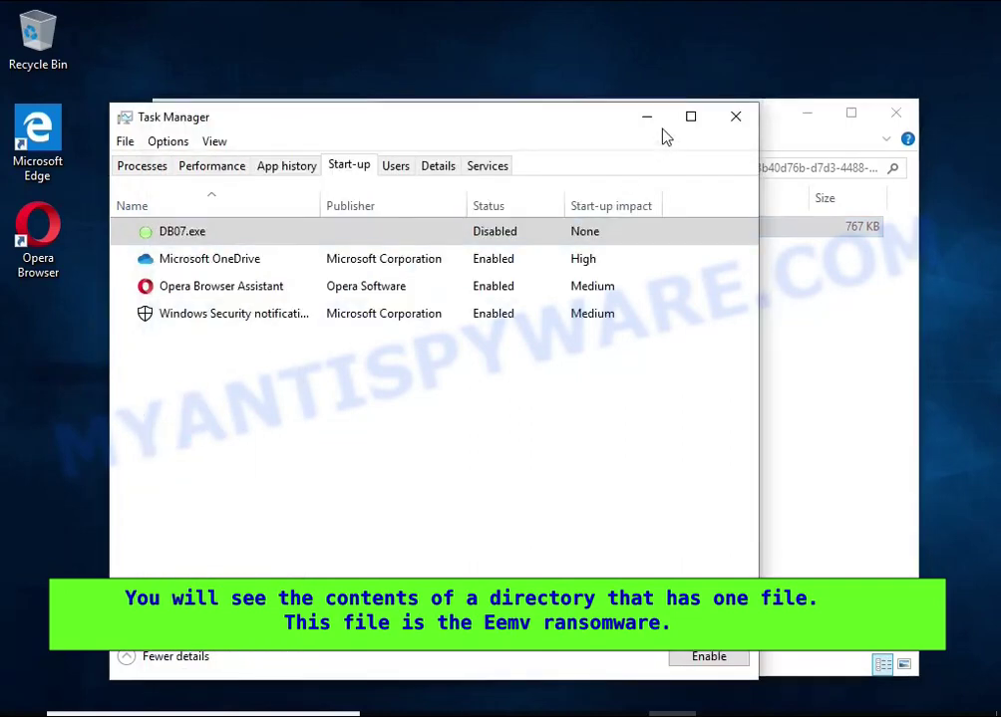
{"action": "left_click", "coordinate": [727, 125]}
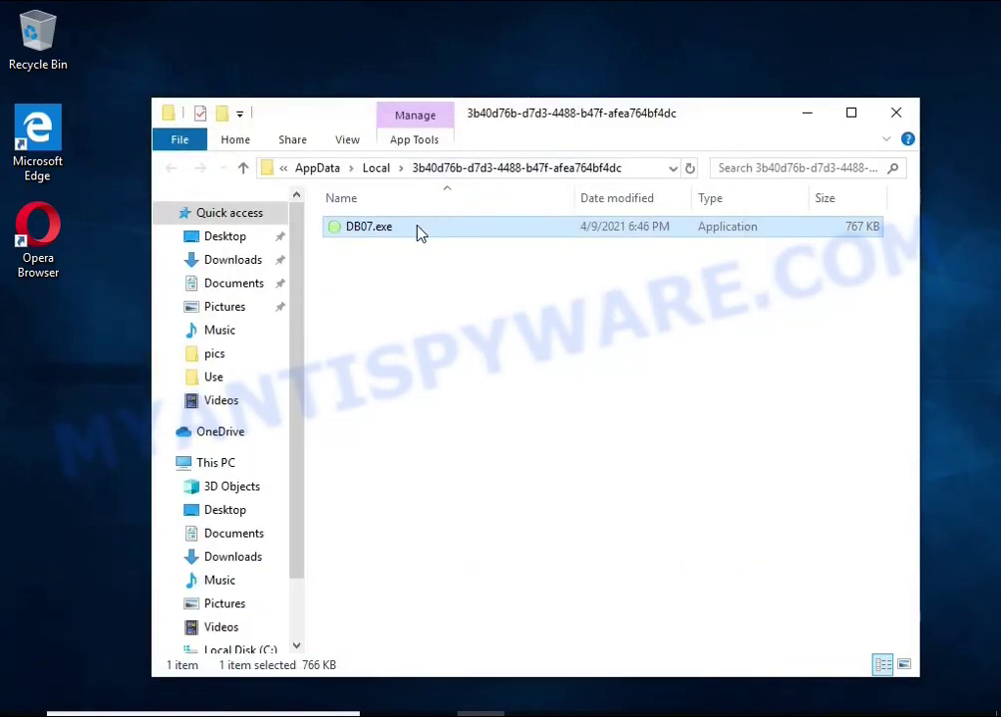
{"action": "right_click", "coordinate": [418, 232]}
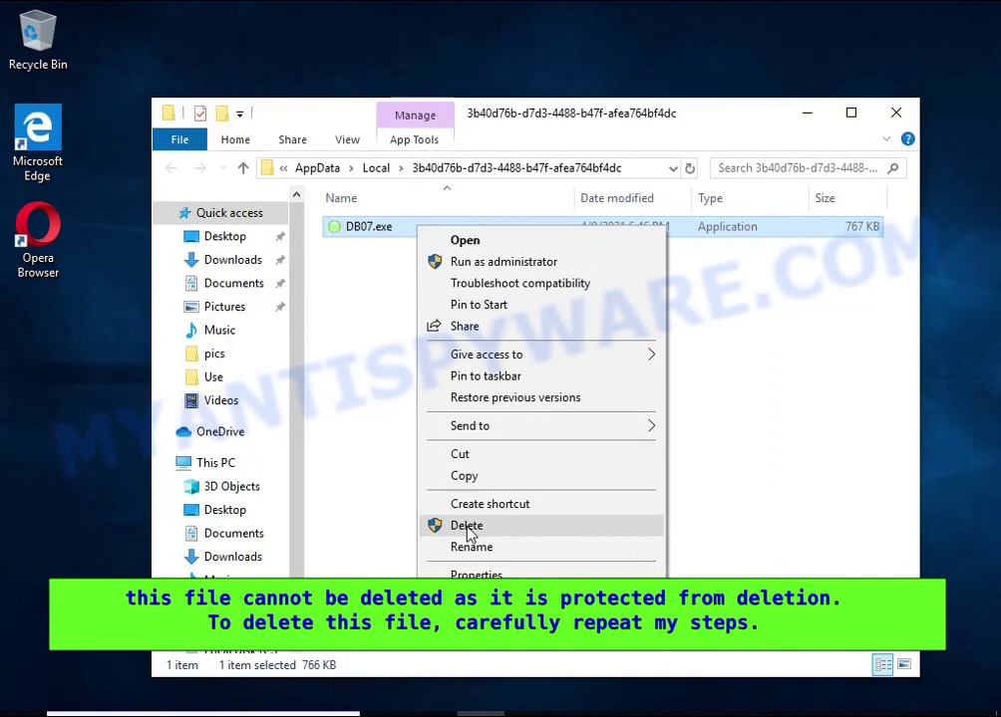
{"action": "left_click", "coordinate": [466, 526]}
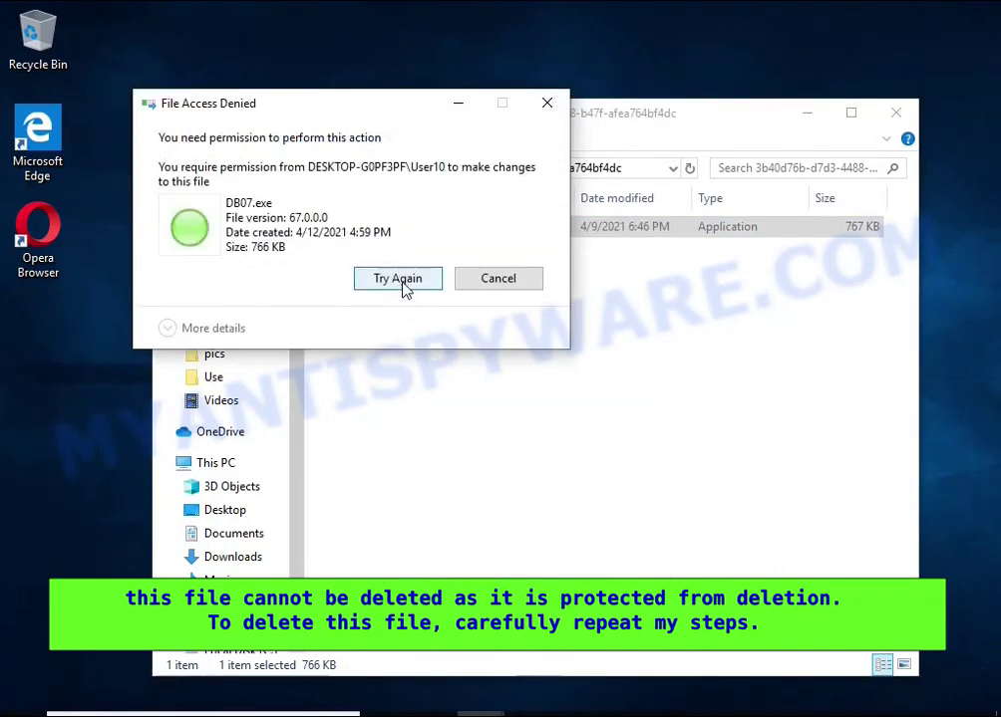
{"action": "left_click", "coordinate": [403, 284]}
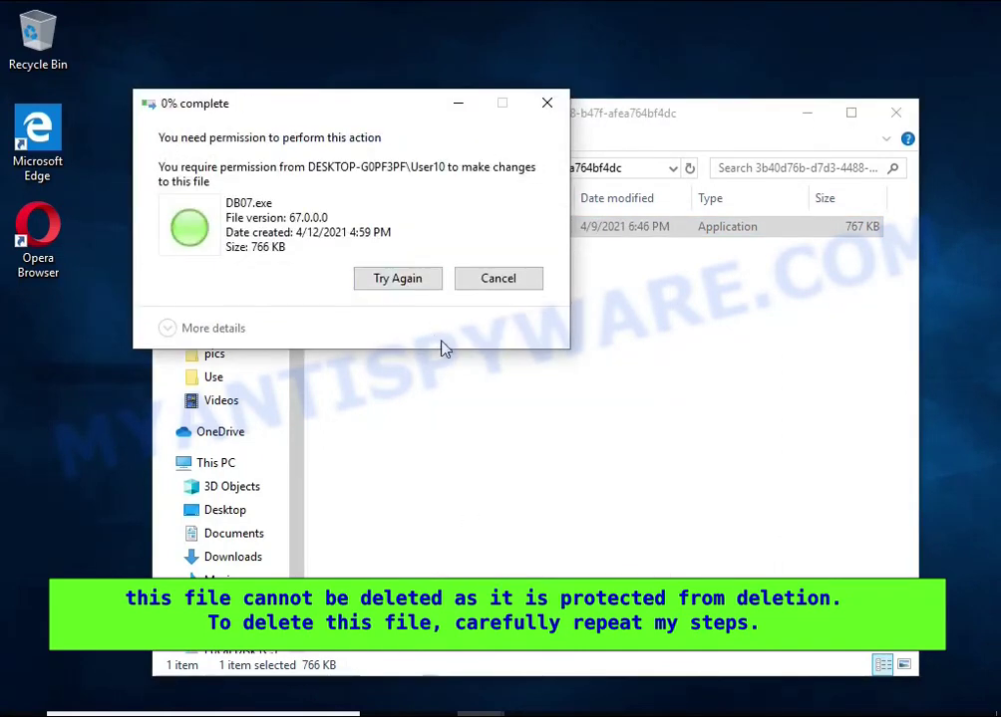
{"action": "left_click", "coordinate": [501, 285]}
Open DB07.exe's Properties Security tab and its Advanced security settings
{"action": "right_click", "coordinate": [413, 240]}
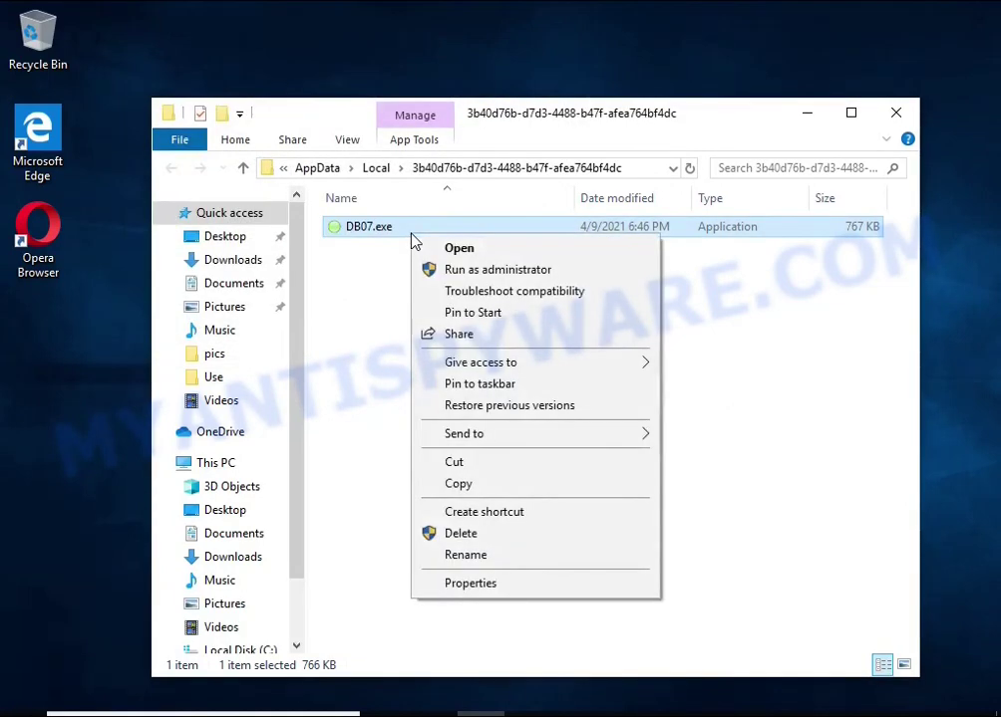
{"action": "left_click", "coordinate": [561, 587]}
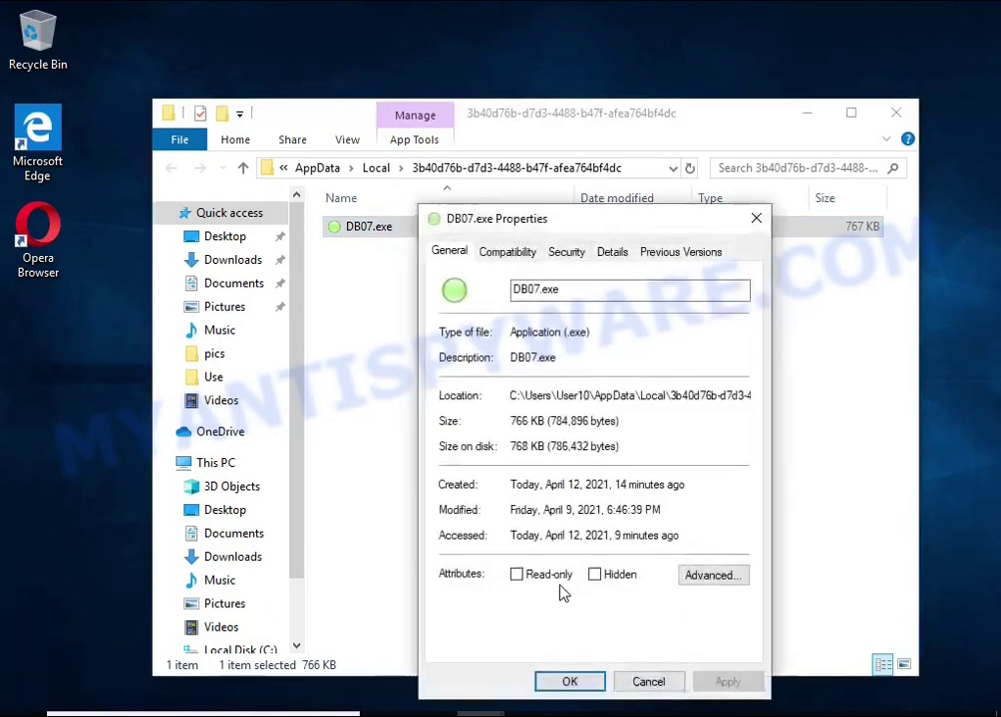
{"action": "left_click", "coordinate": [565, 255]}
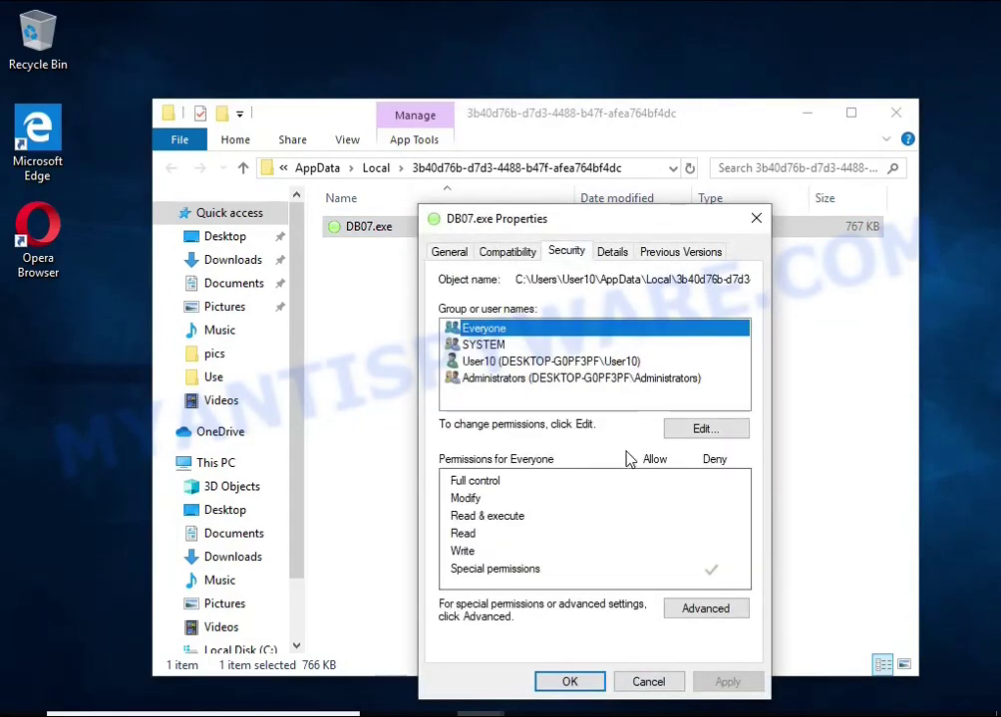
{"action": "left_click", "coordinate": [720, 609]}
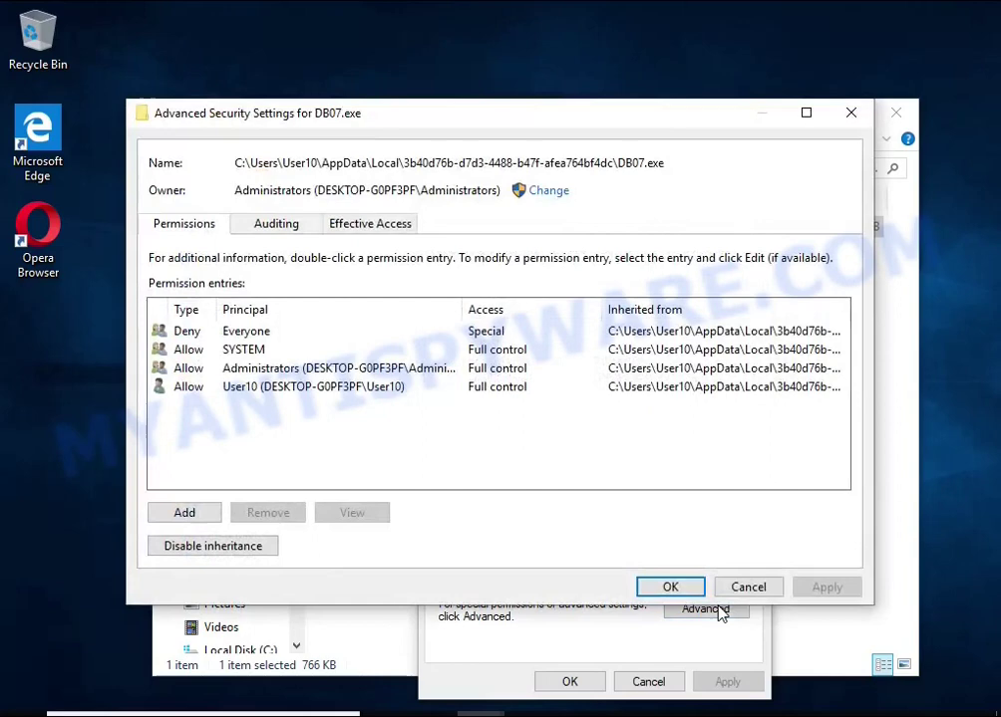
Disable inheritance converting to explicit entries, remove the Deny Everyone entry, and save with OK
{"action": "left_click", "coordinate": [255, 556]}
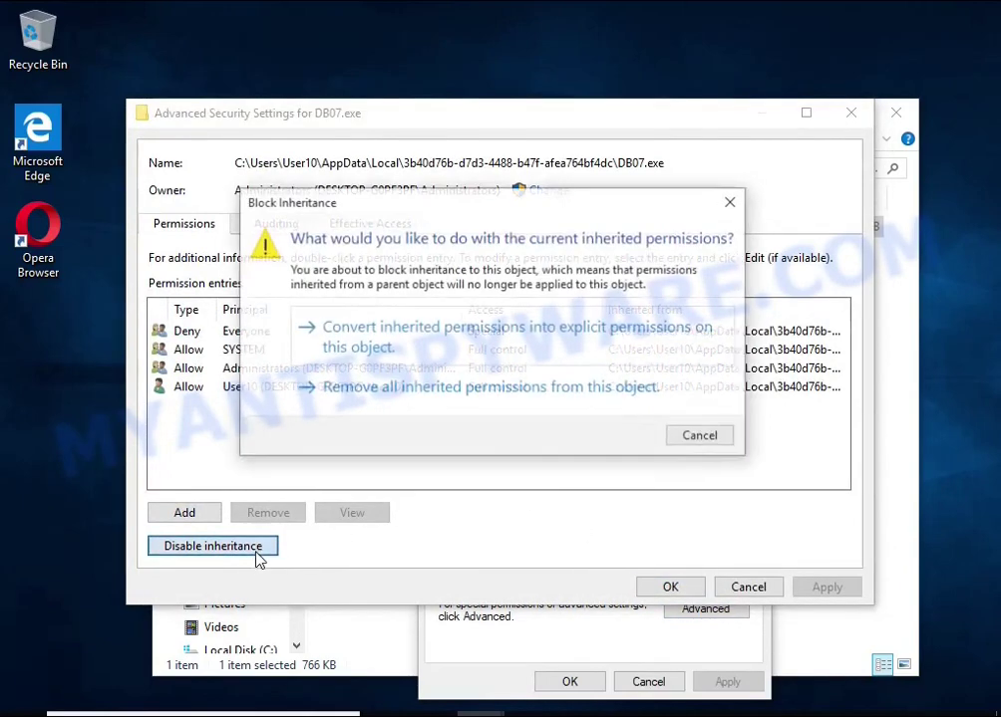
{"action": "left_click", "coordinate": [518, 339]}
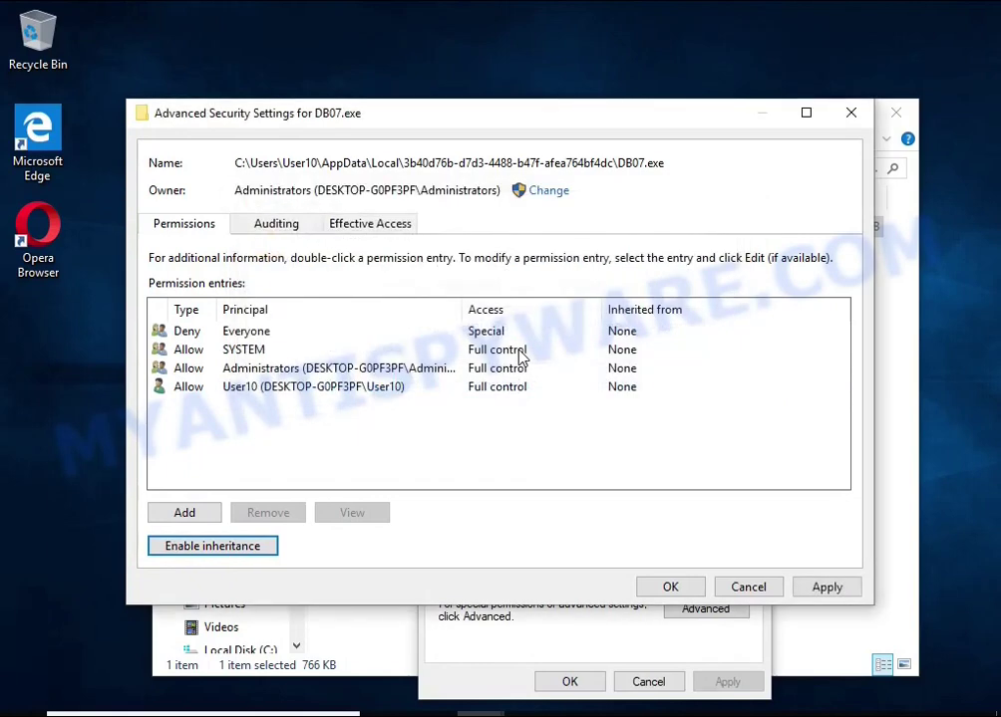
{"action": "left_click", "coordinate": [245, 337]}
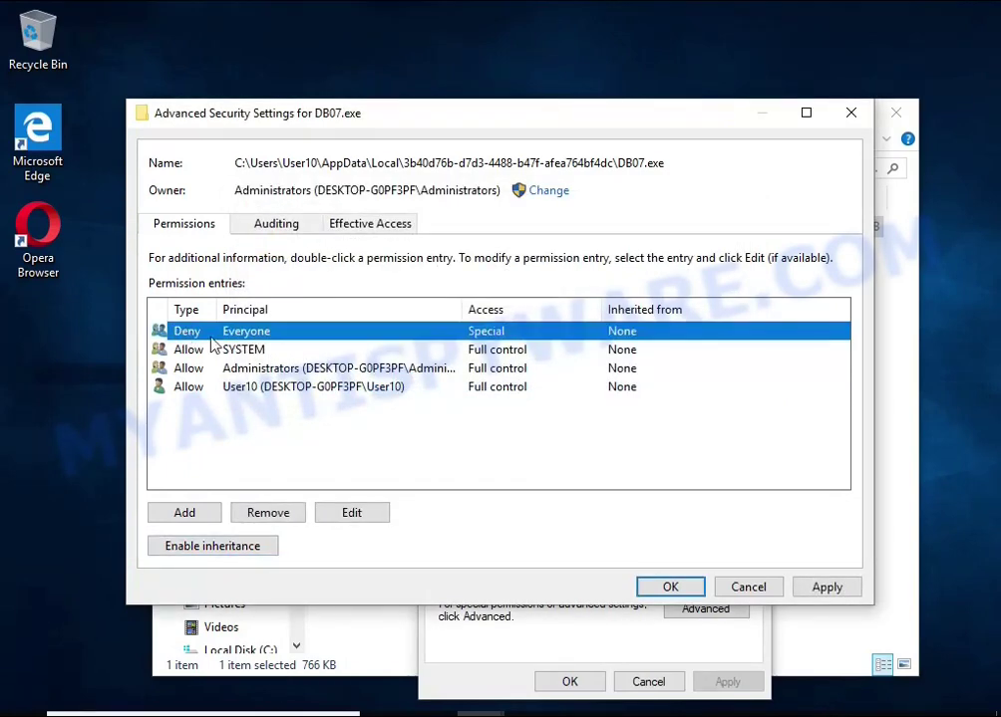
{"action": "left_click", "coordinate": [297, 518]}
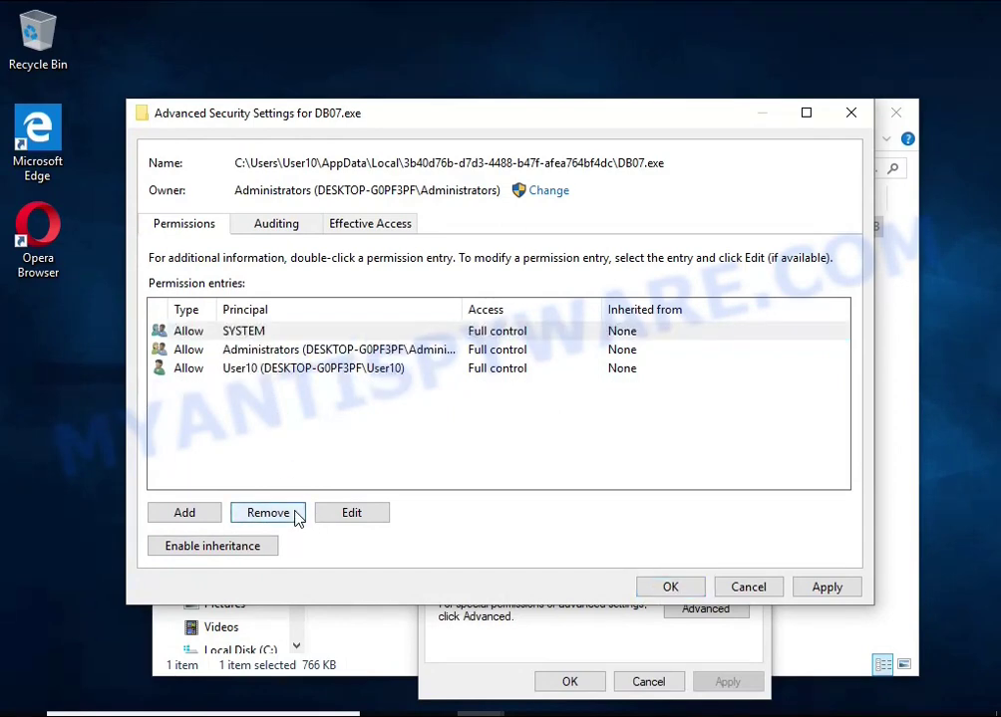
{"action": "left_click", "coordinate": [671, 588]}
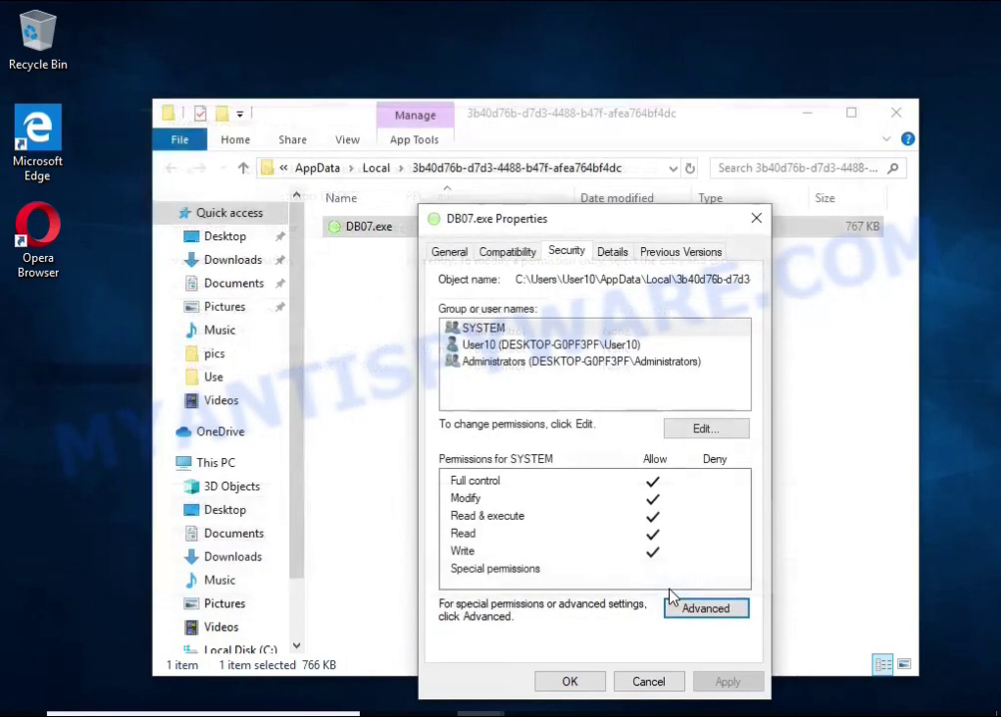
{"action": "left_click", "coordinate": [572, 681]}
Delete DB07.exe from its context menu, leaving its AppData folder empty
{"action": "right_click", "coordinate": [381, 229]}
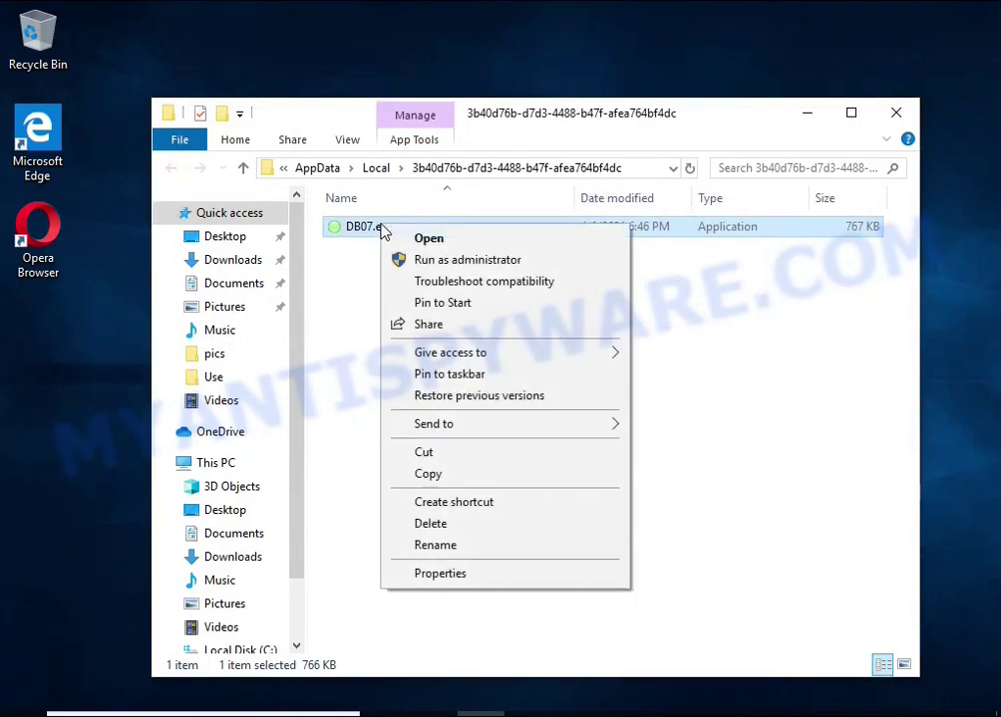
{"action": "left_click", "coordinate": [484, 525]}
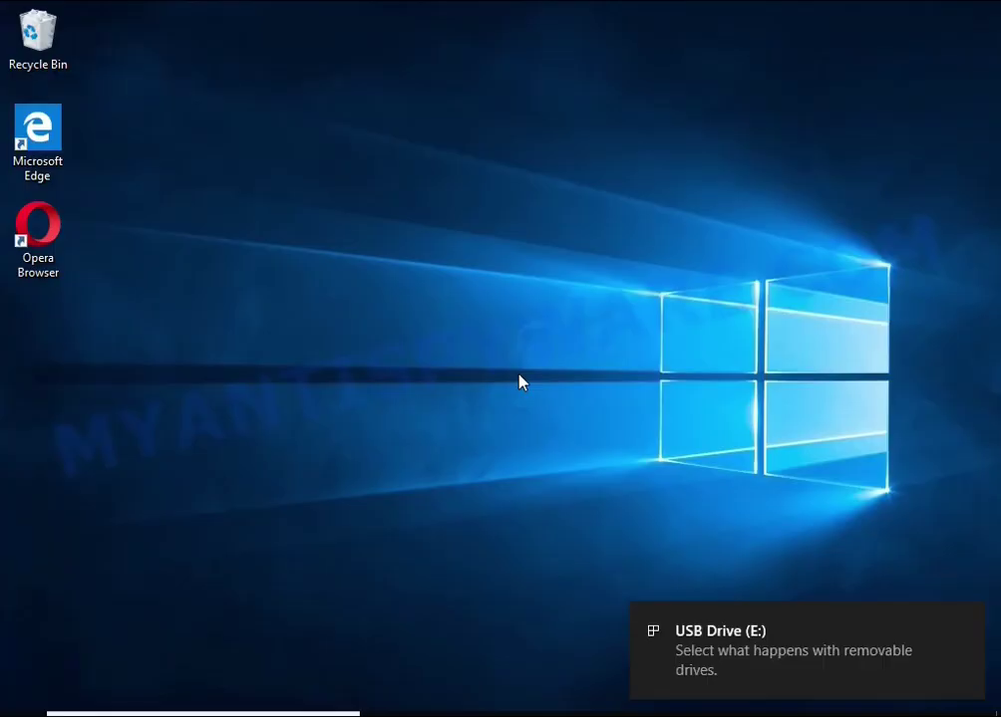
Open the USB drive from AutoPlay and run decrypt_STOPDjvu.exe, accepting UAC, licence and disclaimer
{"action": "left_click", "coordinate": [741, 658]}
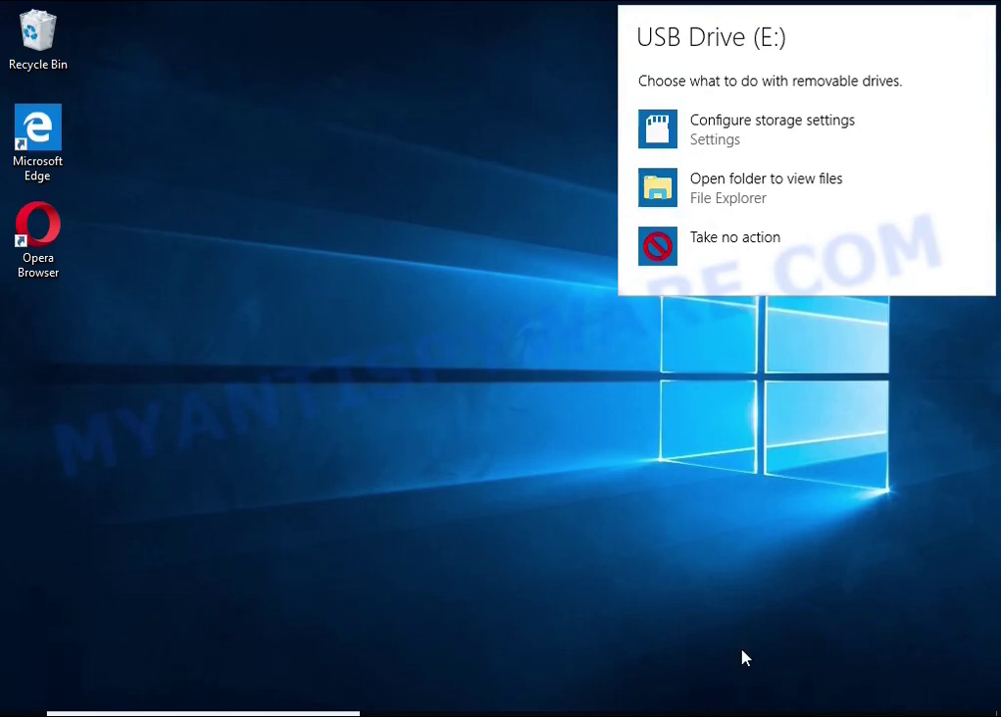
{"action": "left_click", "coordinate": [749, 192]}
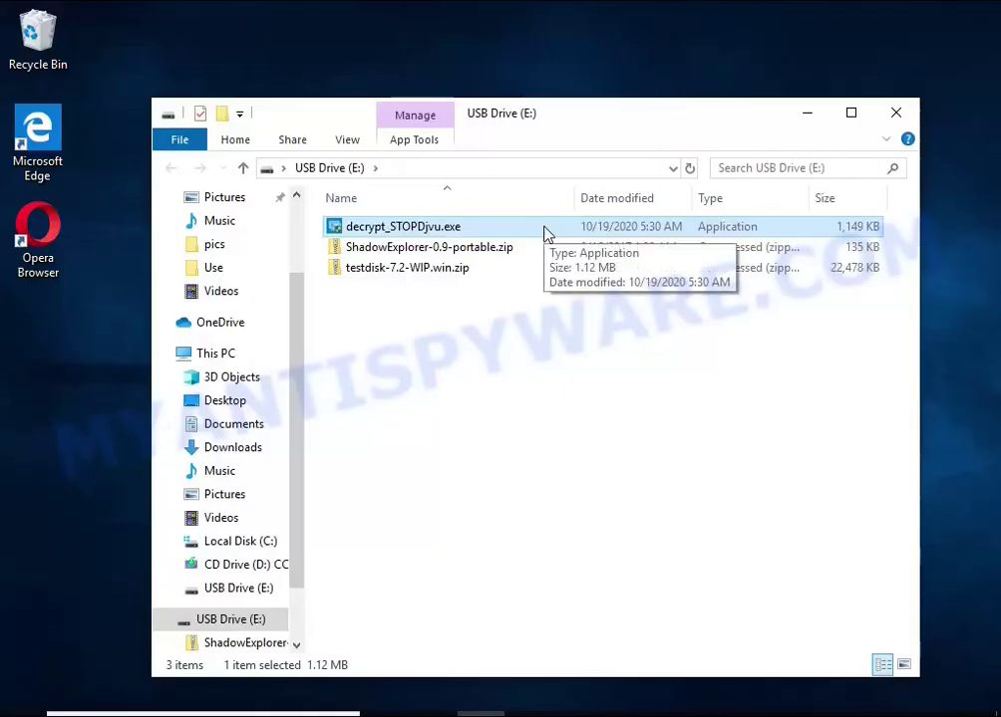
{"action": "double_click", "coordinate": [546, 229]}
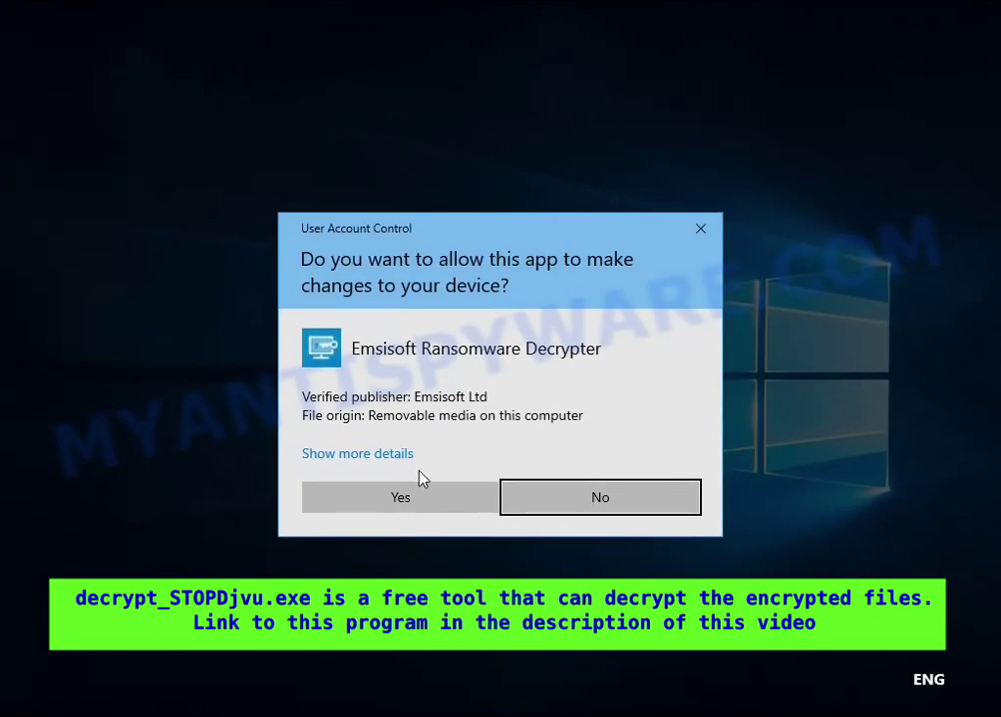
{"action": "left_click", "coordinate": [415, 493]}
{"action": "left_click", "coordinate": [337, 291]}
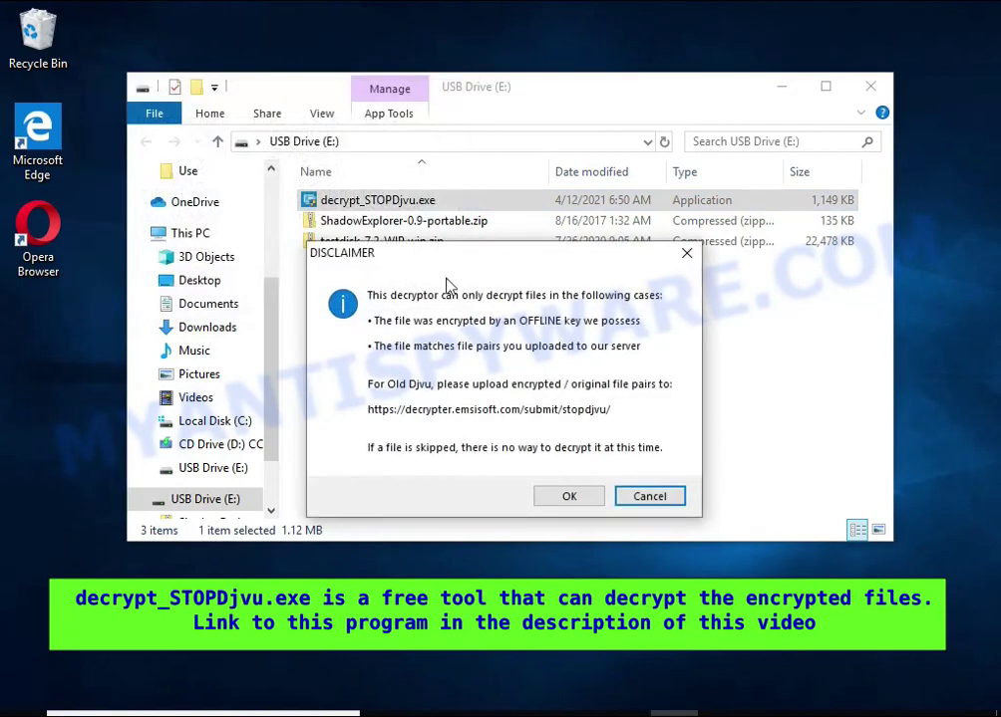
{"action": "left_click", "coordinate": [781, 90]}
{"action": "left_click", "coordinate": [591, 488]}
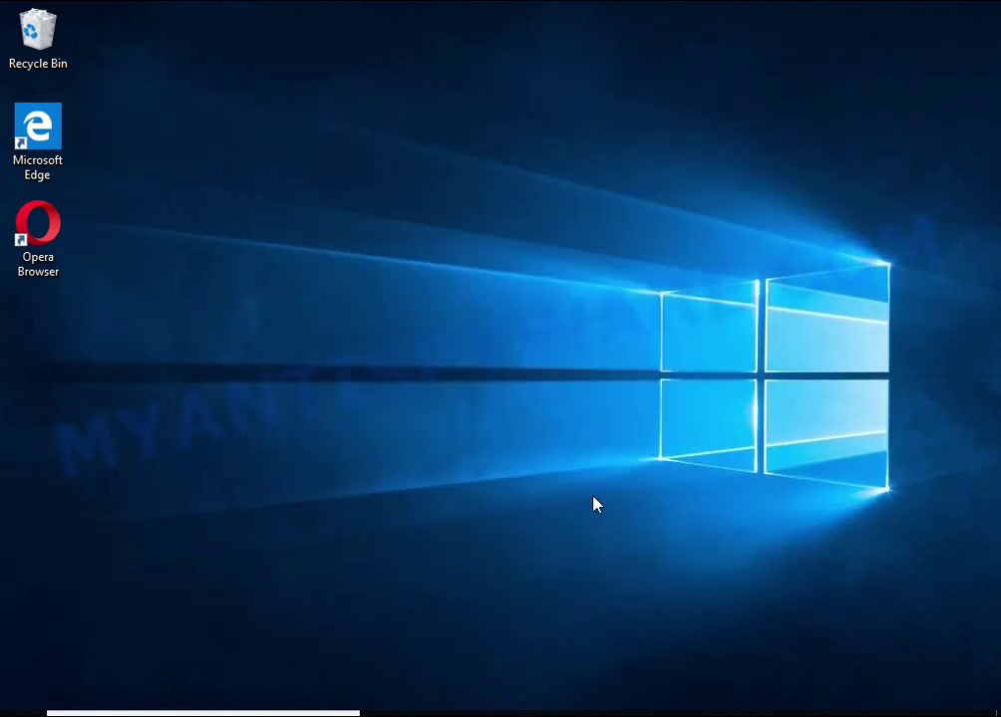
Dismiss the malware warnings and remove C:\ and E:\ from the decryptor's scan list
{"action": "left_click", "coordinate": [558, 458]}
{"action": "left_click", "coordinate": [646, 447]}
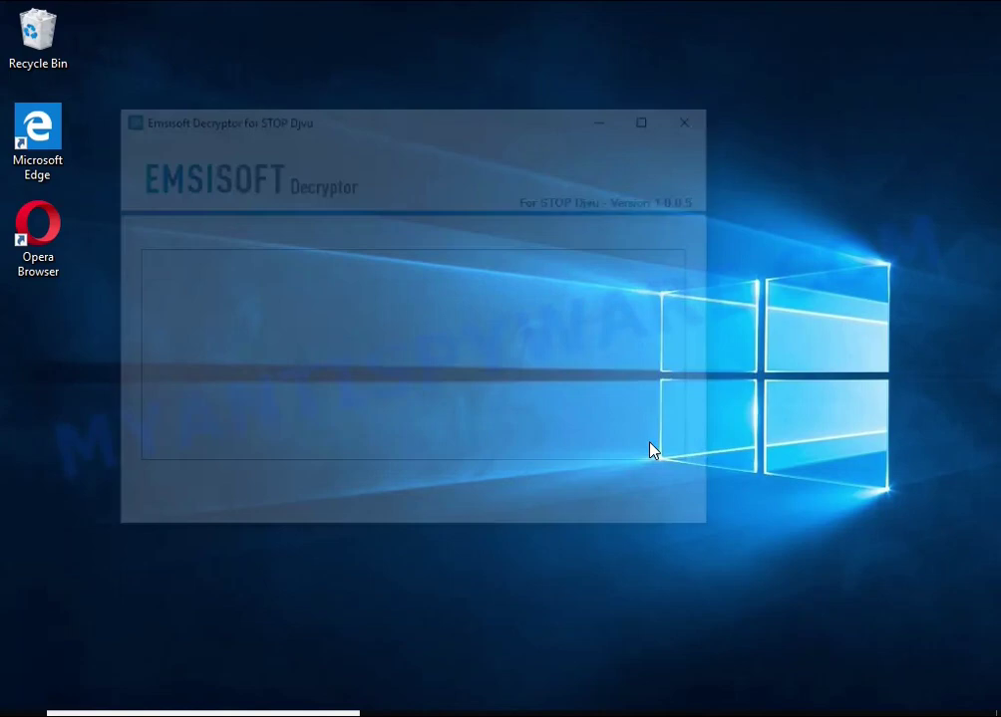
{"action": "left_click_drag", "start_coordinate": [346, 122], "coordinate": [481, 121]}
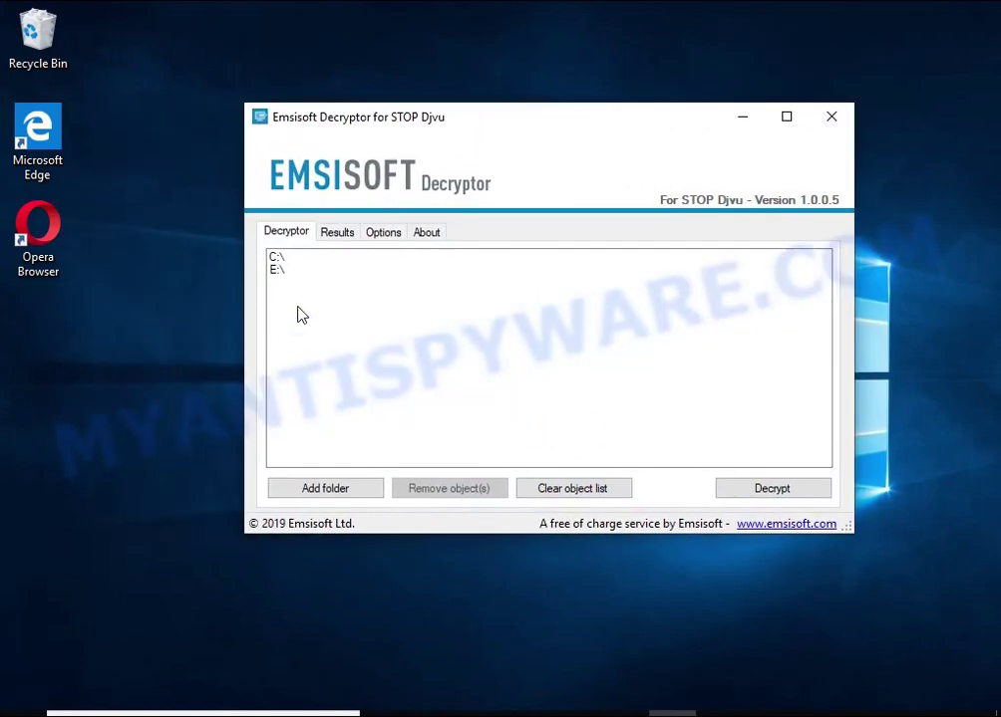
{"action": "left_click", "coordinate": [284, 257]}
{"action": "left_click", "coordinate": [419, 491]}
{"action": "left_click", "coordinate": [274, 257]}
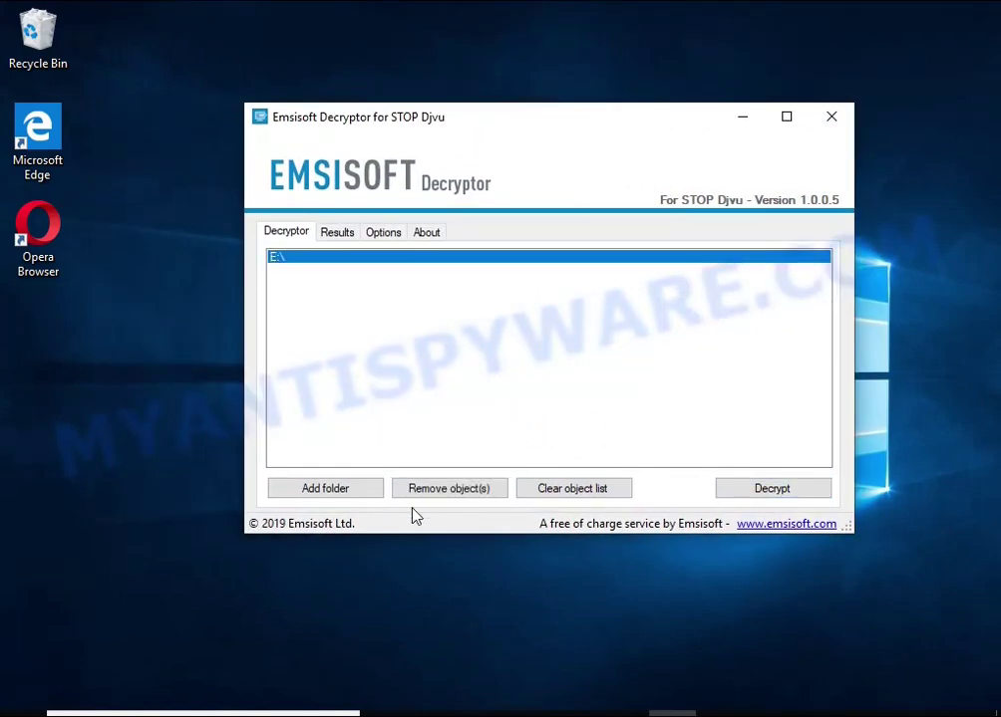
{"action": "left_click", "coordinate": [417, 489]}
Add the Documents and Pictures folders to the scan list
{"action": "left_click", "coordinate": [324, 489]}
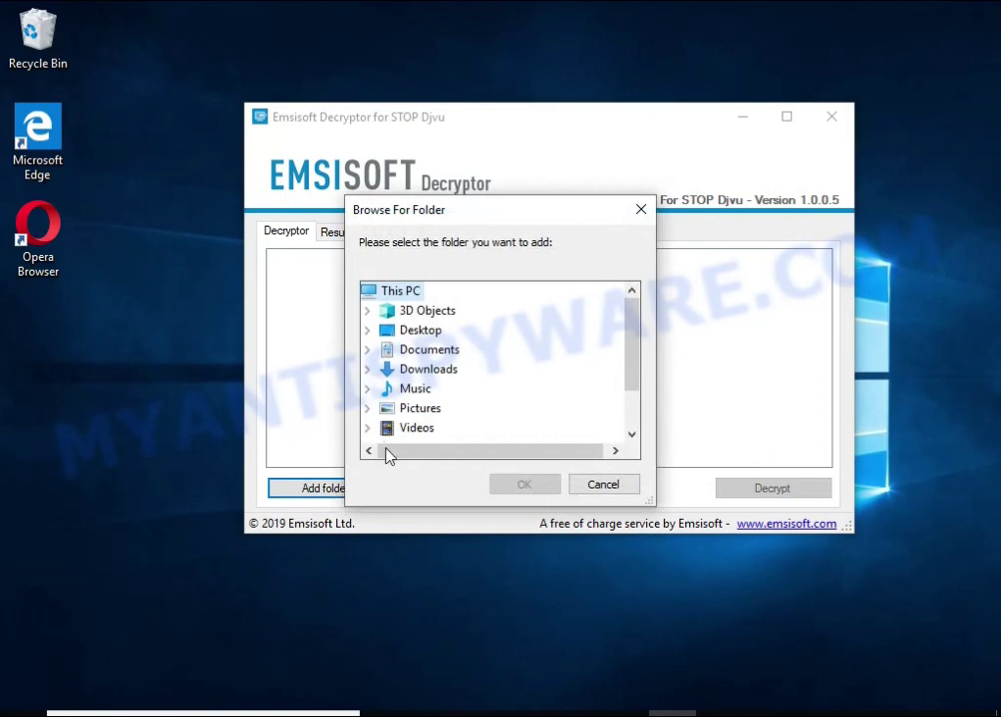
{"action": "left_click", "coordinate": [421, 357]}
{"action": "left_click", "coordinate": [524, 484]}
{"action": "left_click", "coordinate": [309, 488]}
{"action": "double_click", "coordinate": [426, 408]}
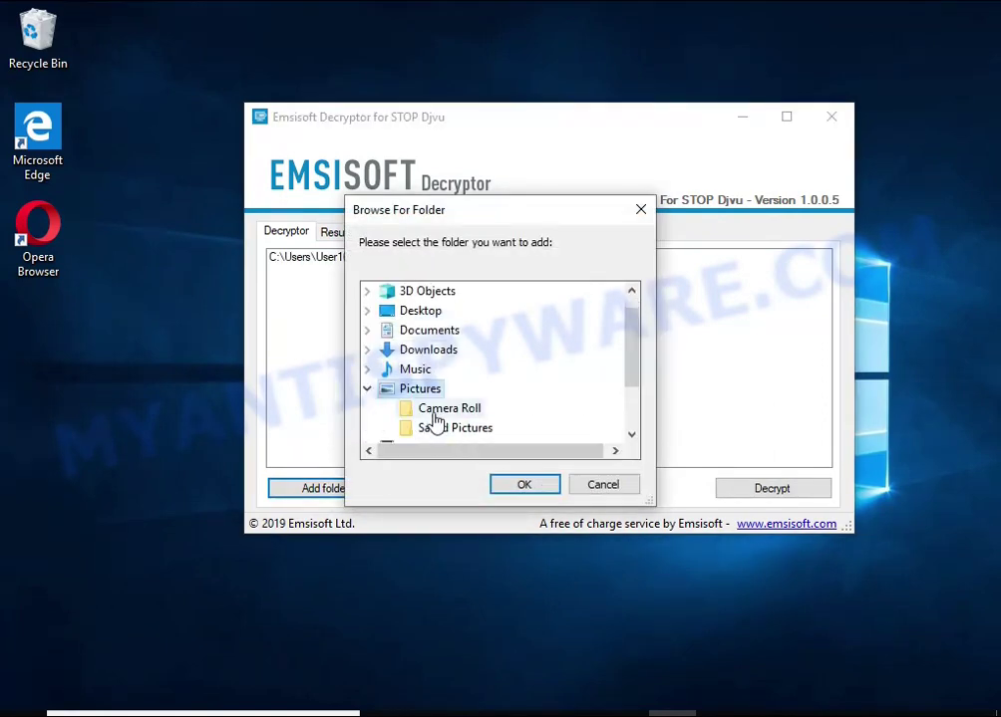
{"action": "left_click", "coordinate": [539, 488]}
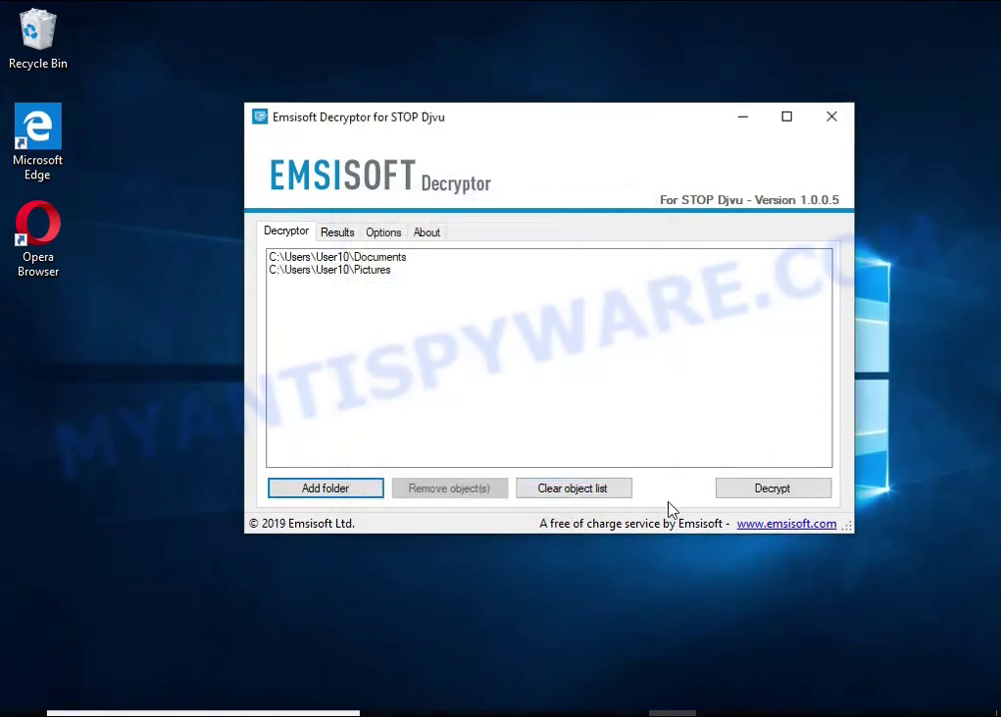
Run Decrypt and review the log reporting no key for the offline ID
{"action": "left_click", "coordinate": [762, 488]}
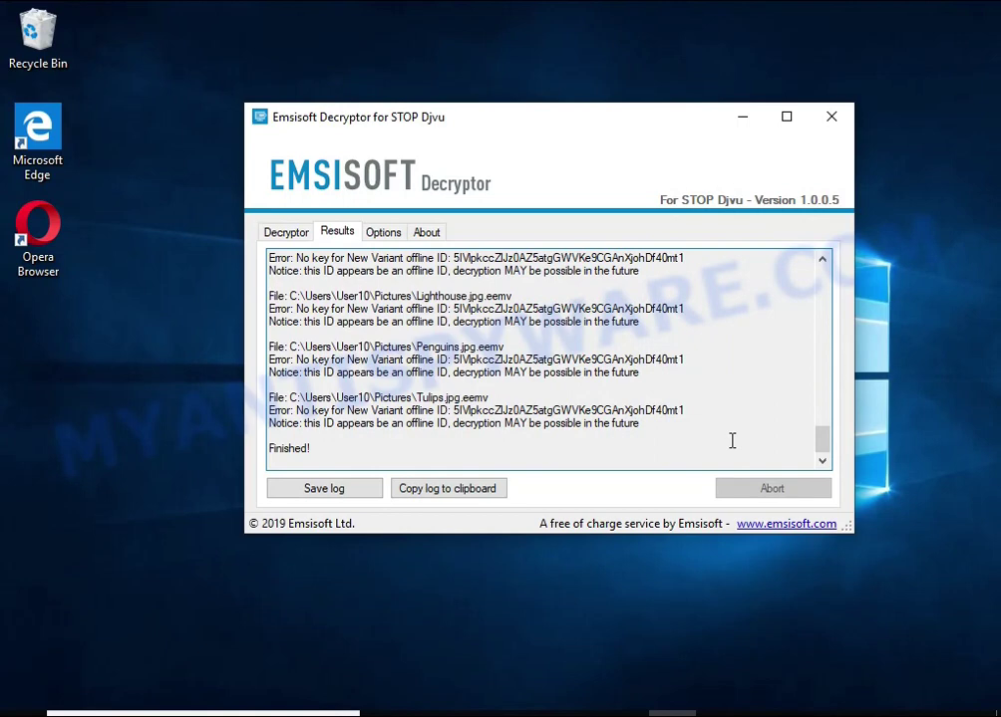
{"action": "left_click_drag", "start_coordinate": [423, 397], "coordinate": [518, 394]}
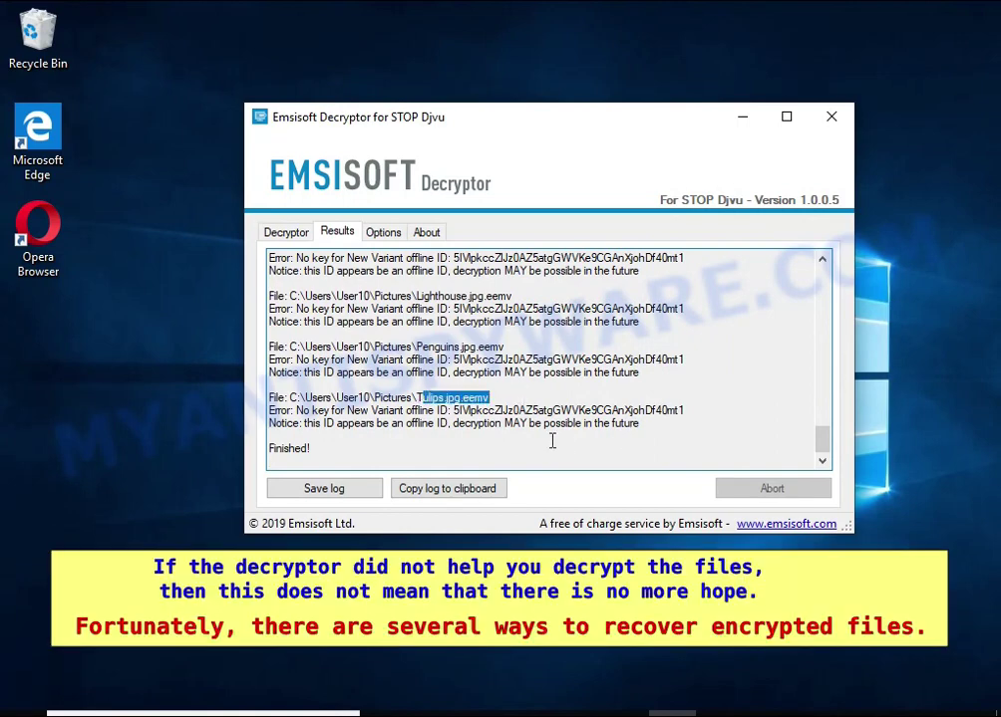
{"action": "double_click", "coordinate": [545, 410]}
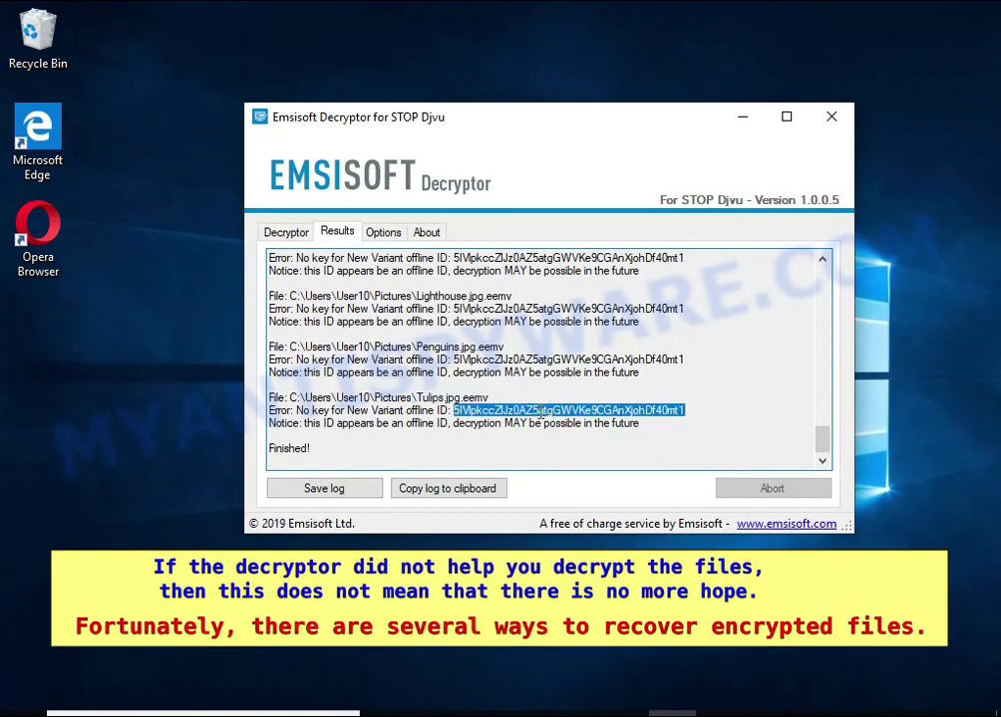
{"action": "double_click", "coordinate": [414, 425]}
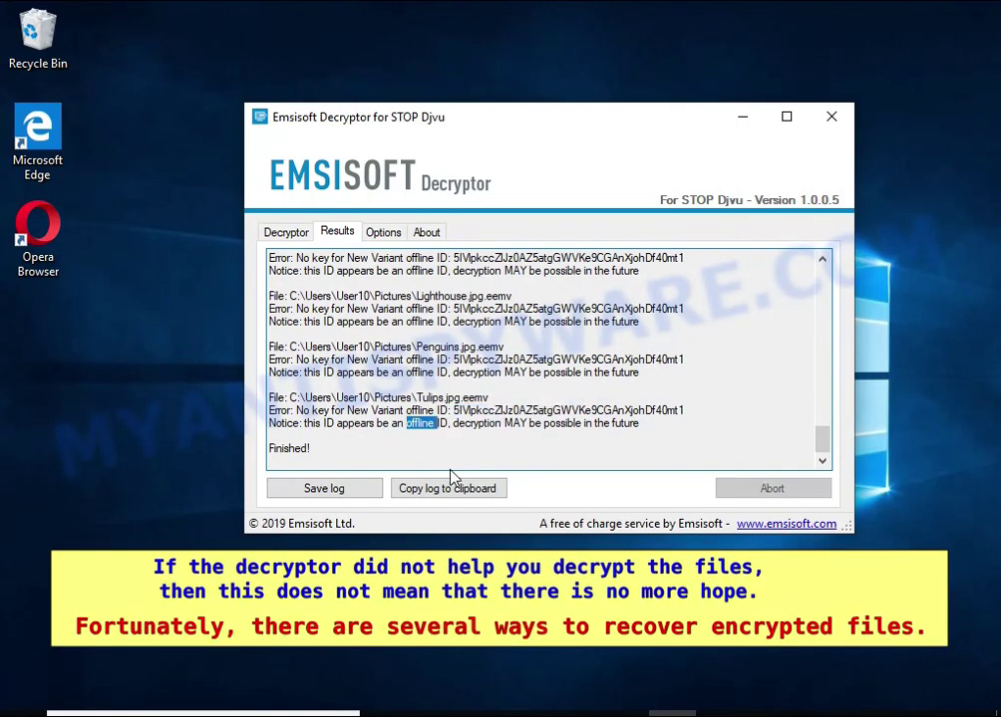
{"action": "double_click", "coordinate": [470, 422]}
{"action": "left_click", "coordinate": [518, 422]}
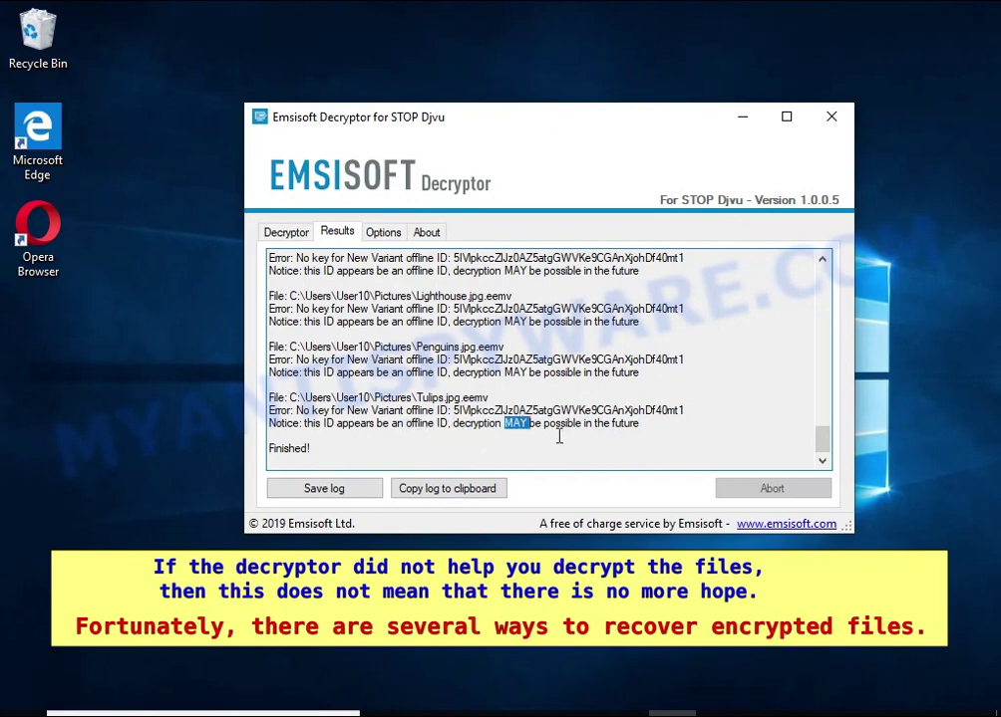
{"action": "double_click", "coordinate": [561, 427]}
{"action": "left_click", "coordinate": [623, 424]}
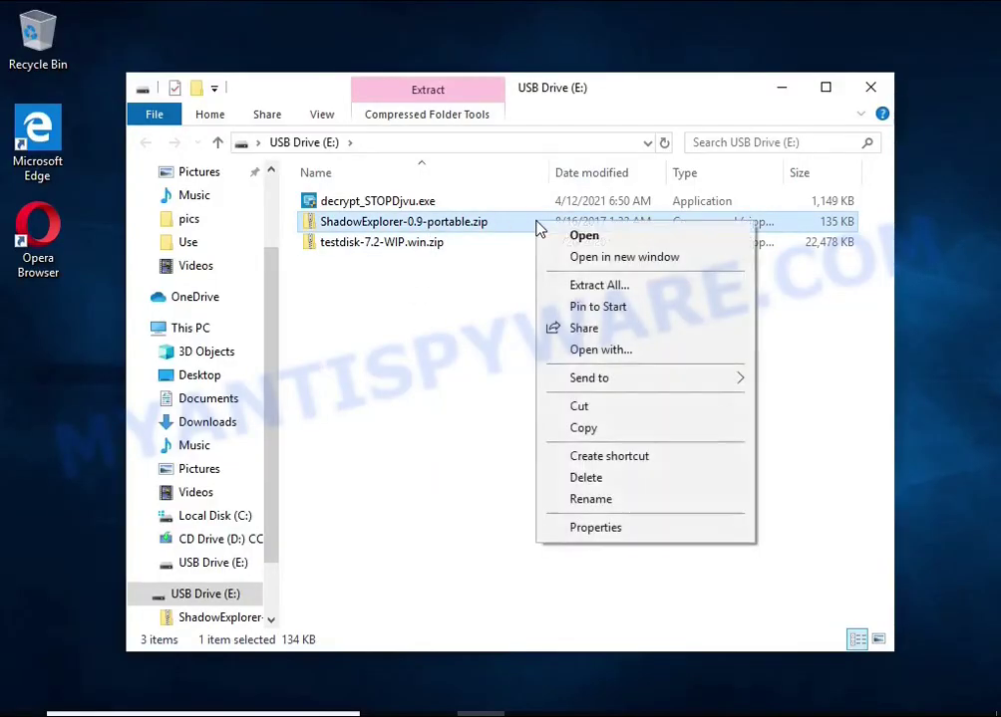
Extract ShadowExplorer-0.9-portable.zip and launch ShadowExplorerPortable.exe, approving UAC
{"action": "left_click", "coordinate": [656, 288]}
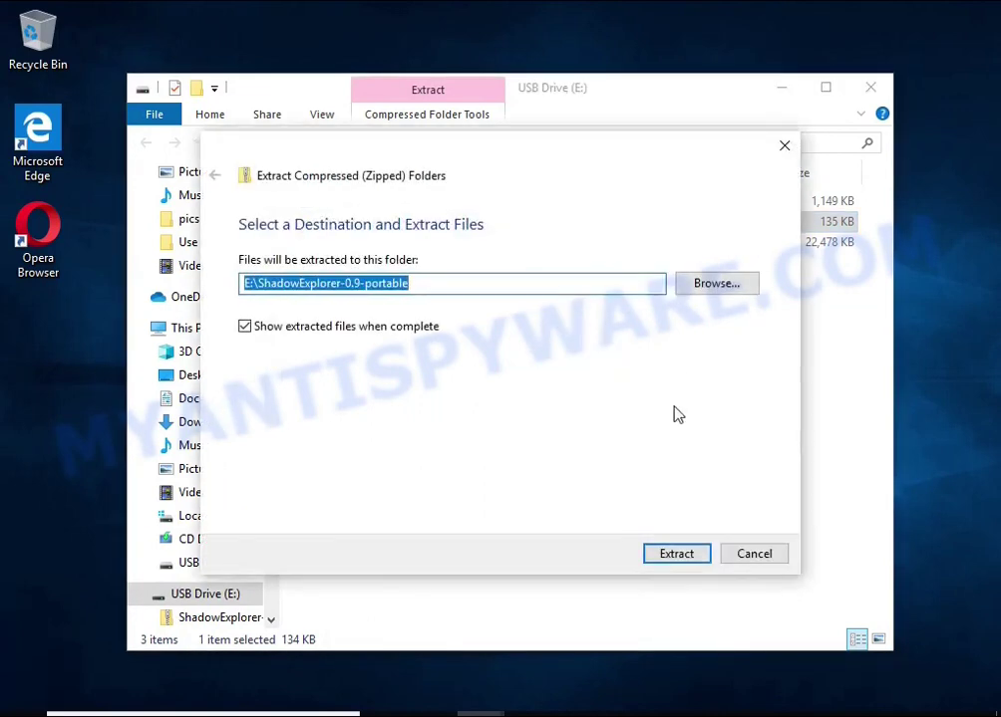
{"action": "left_click", "coordinate": [690, 560]}
{"action": "left_click", "coordinate": [870, 88]}
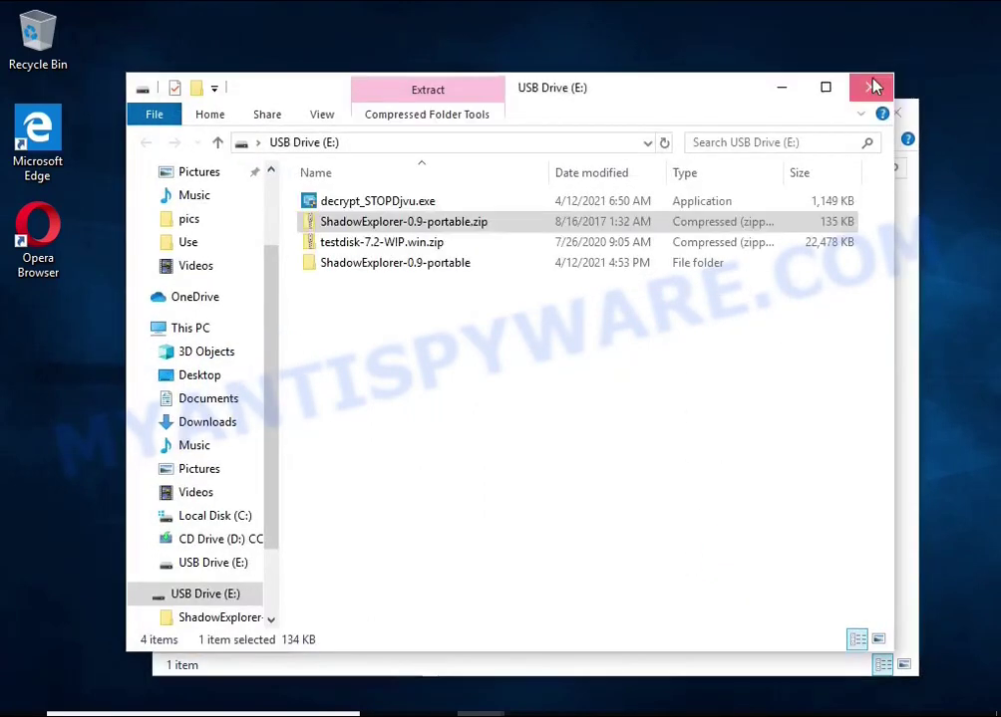
{"action": "double_click", "coordinate": [527, 231]}
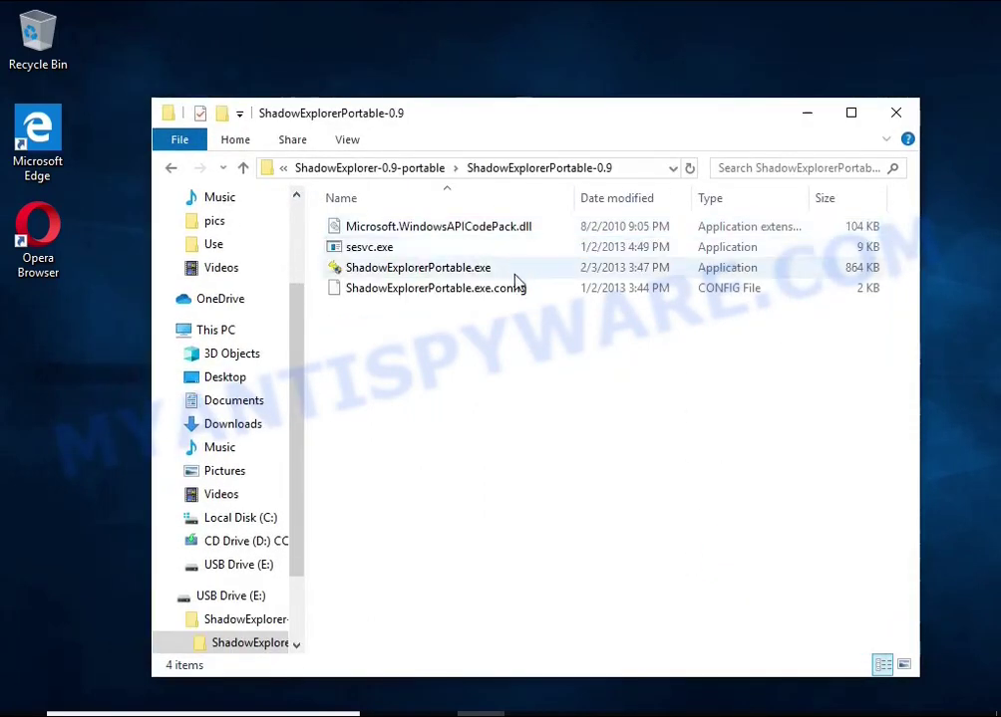
{"action": "double_click", "coordinate": [528, 269]}
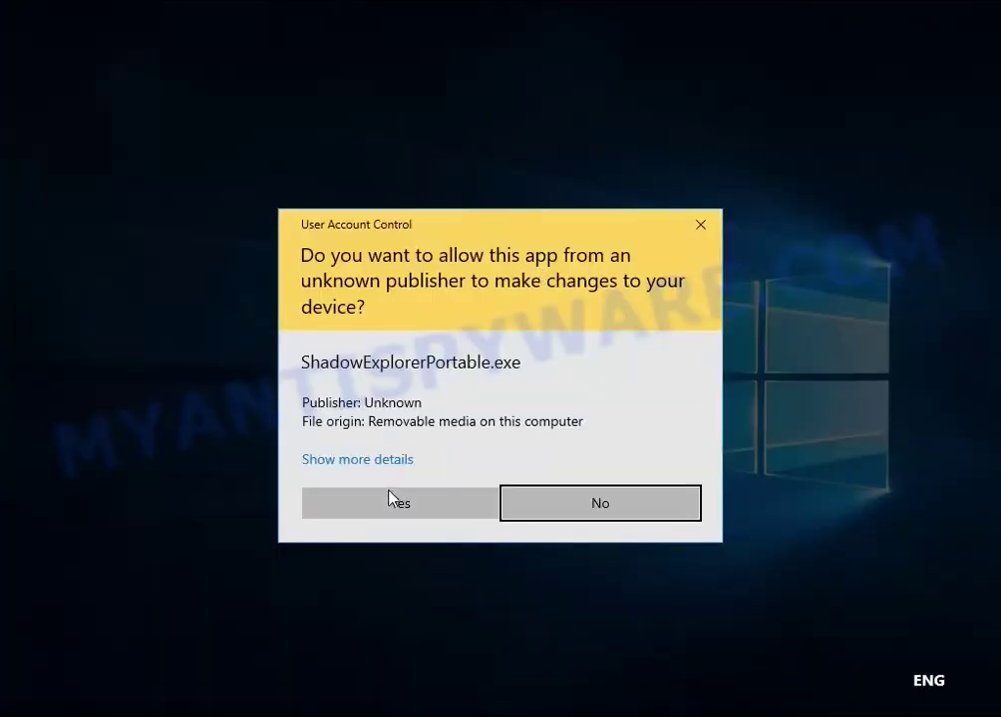
{"action": "left_click", "coordinate": [390, 498]}
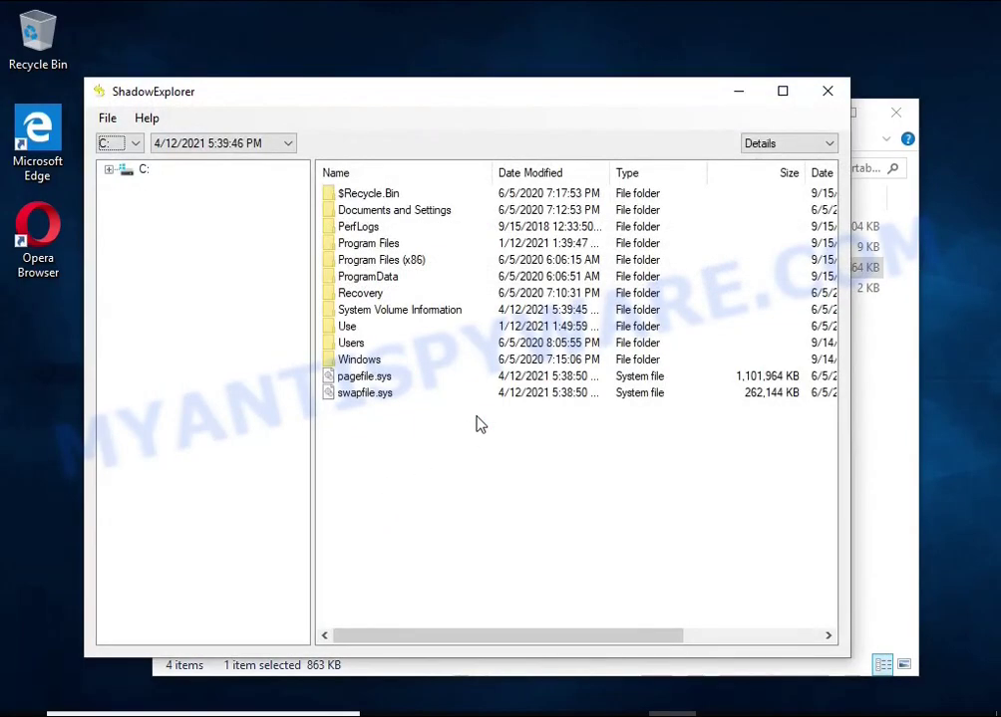
Browse the 5:40:04 PM snapshot of C: to Users > User10 > Documents
{"action": "left_click", "coordinate": [135, 144]}
{"action": "left_click", "coordinate": [200, 146]}
{"action": "left_click", "coordinate": [204, 174]}
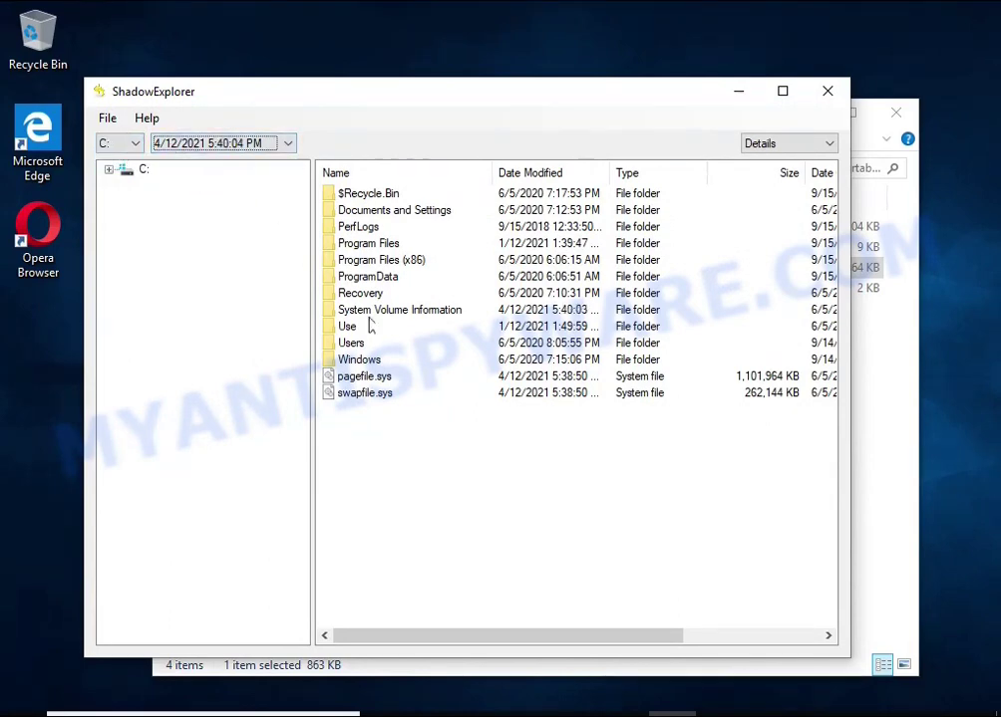
{"action": "double_click", "coordinate": [352, 343]}
{"action": "double_click", "coordinate": [339, 260]}
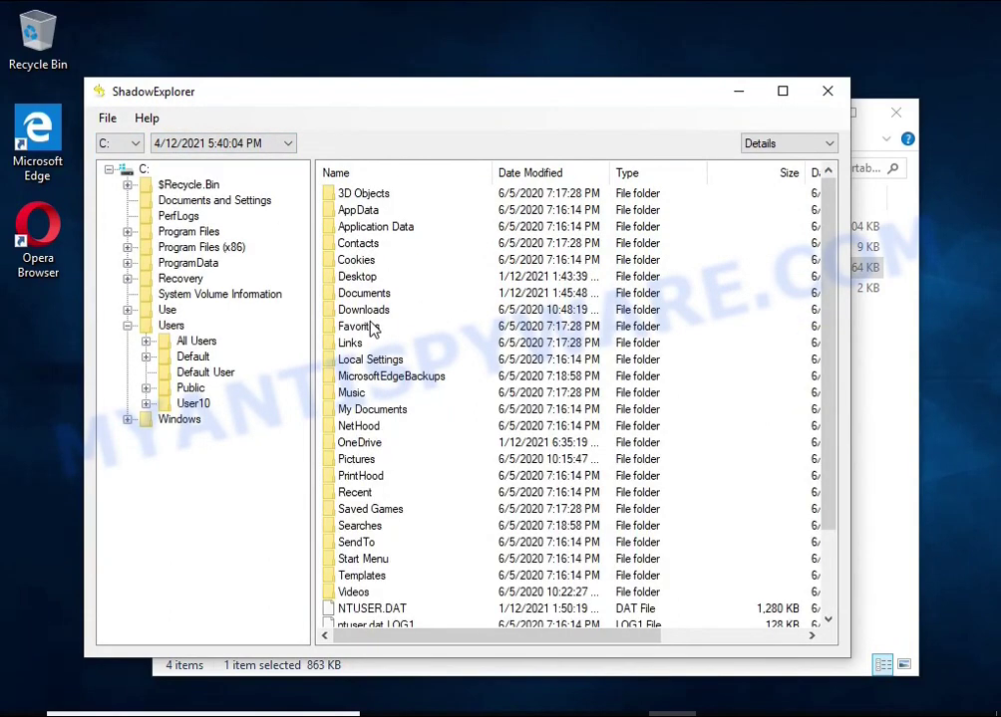
{"action": "double_click", "coordinate": [358, 293]}
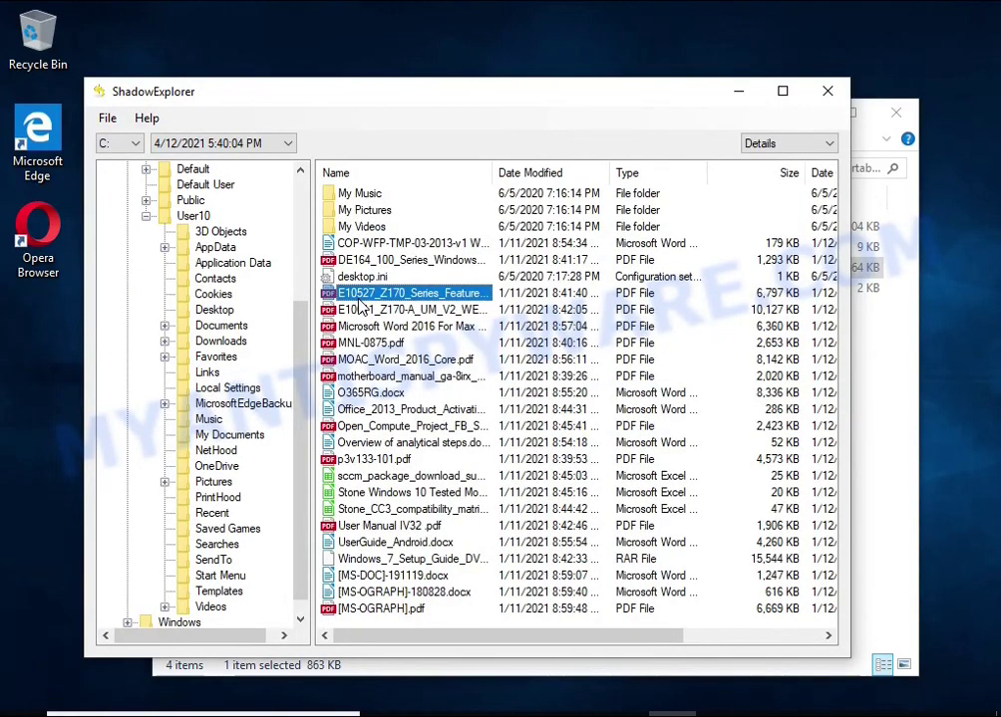
{"action": "left_click", "coordinate": [365, 327]}
{"action": "left_click", "coordinate": [373, 376]}
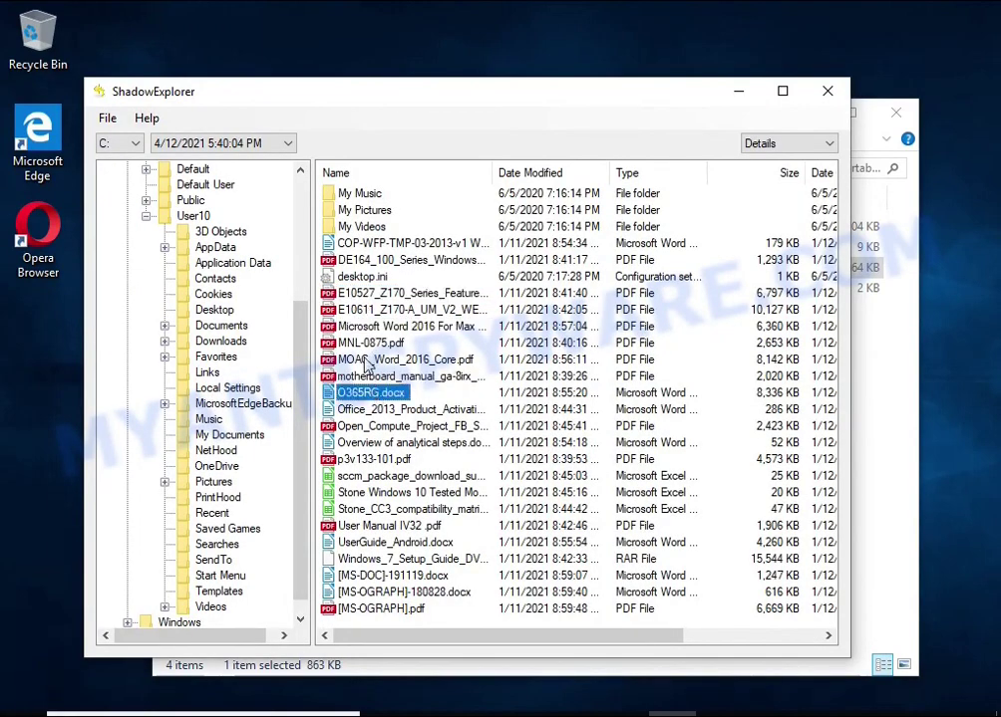
Export the Word 2016 PDF and UserGuide_Android.docx to USB Drive (E:)
{"action": "left_click", "coordinate": [365, 346]}
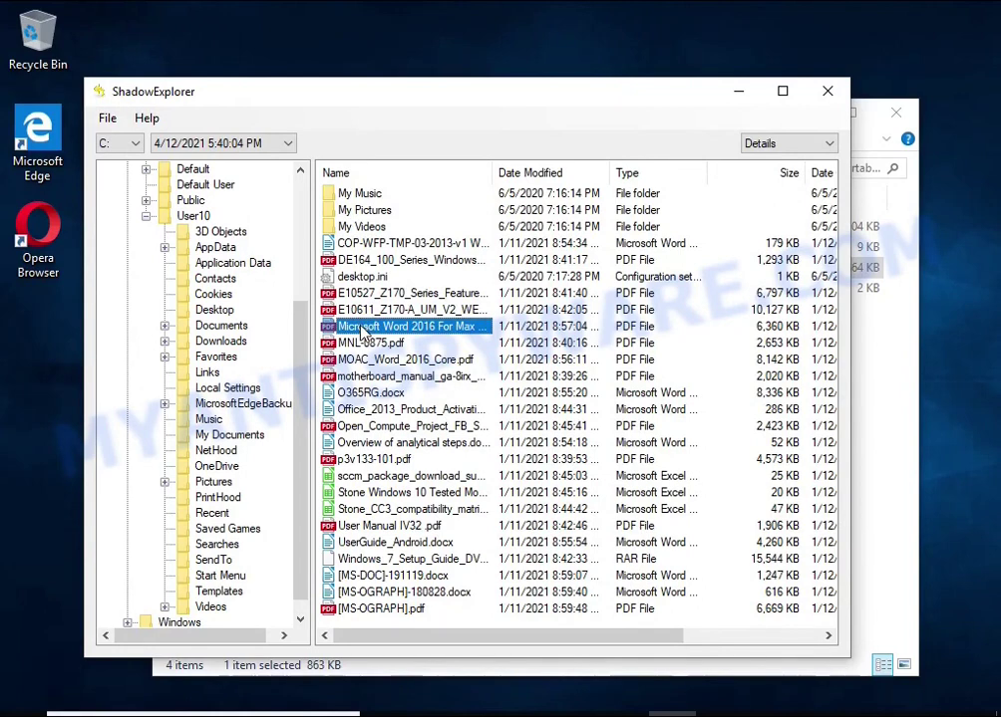
{"action": "right_click", "coordinate": [358, 317]}
{"action": "left_click", "coordinate": [440, 335]}
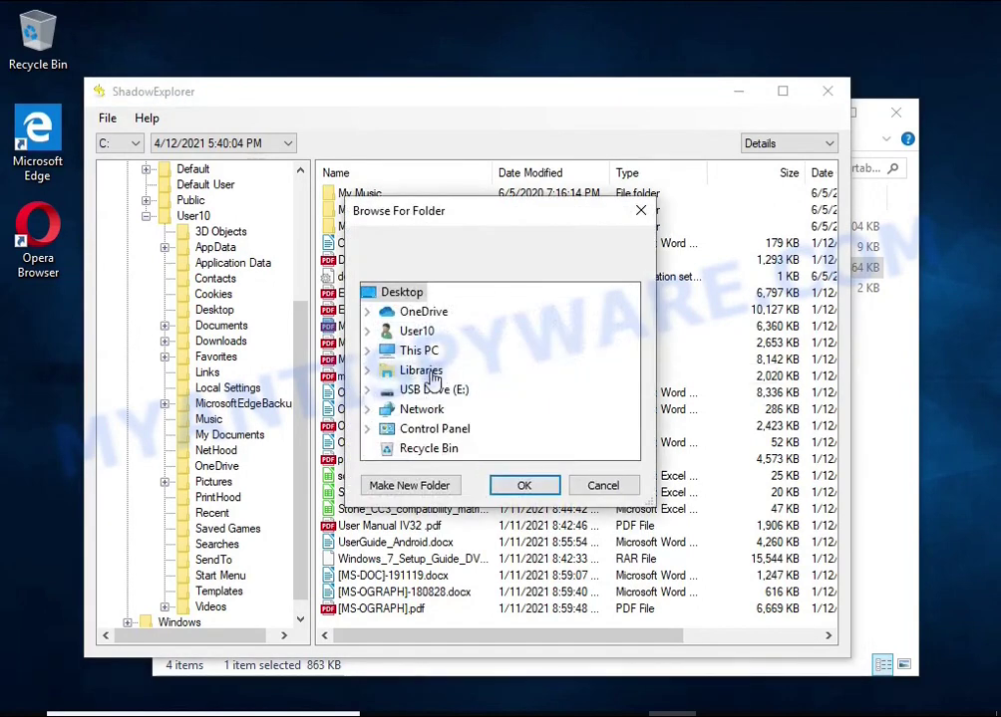
{"action": "left_click", "coordinate": [433, 389]}
{"action": "left_click", "coordinate": [523, 485]}
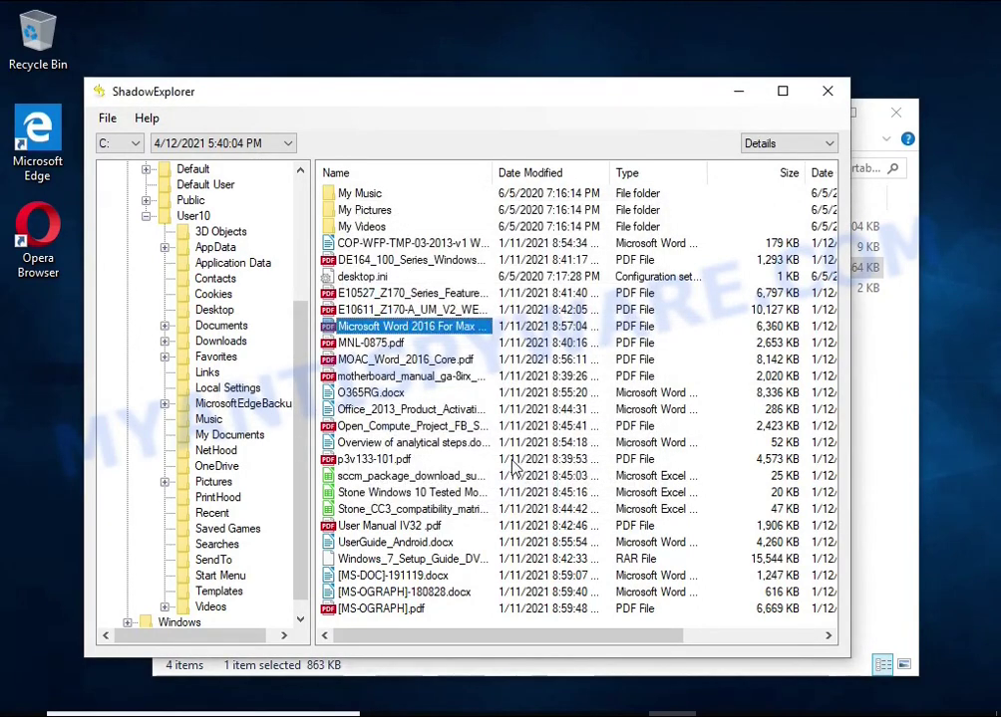
{"action": "left_click", "coordinate": [369, 559]}
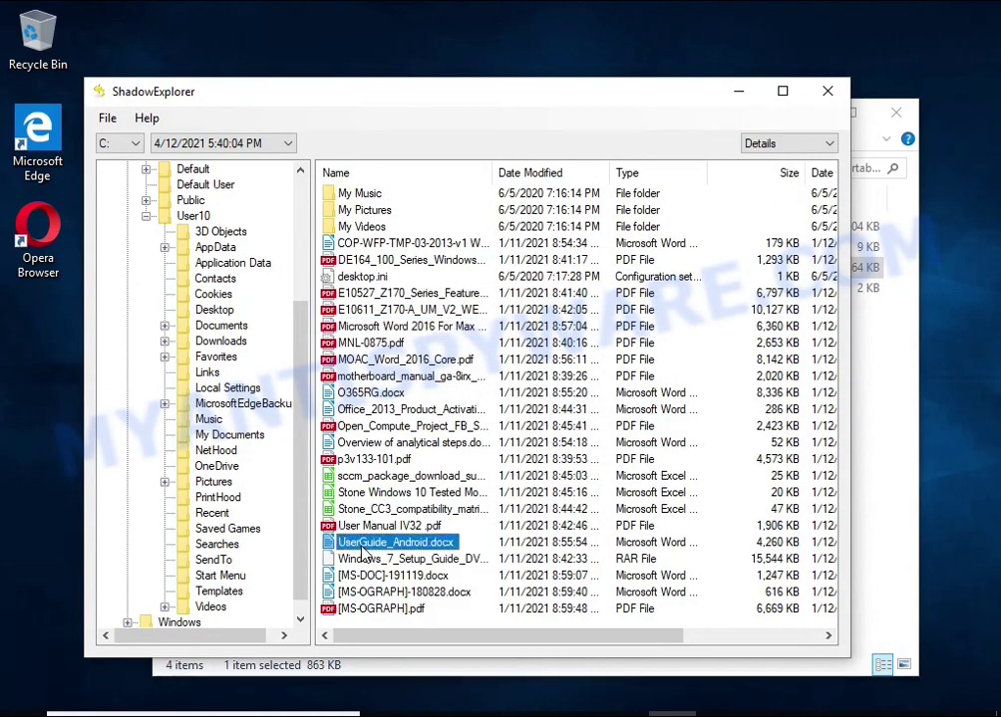
{"action": "right_click", "coordinate": [333, 545]}
{"action": "left_click", "coordinate": [357, 556]}
{"action": "left_click", "coordinate": [524, 485]}
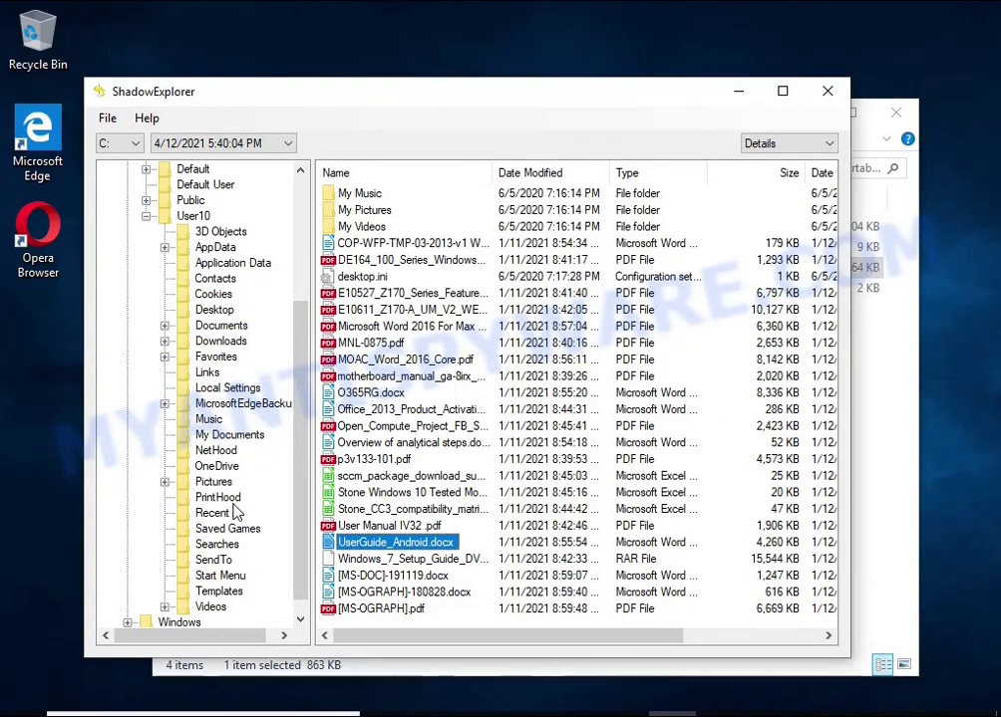
Export Chrysanthemum.jpg and Desert.jpg from Pictures to the USB drive, then close ShadowExplorer
{"action": "left_click", "coordinate": [213, 483]}
{"action": "left_click", "coordinate": [356, 313]}
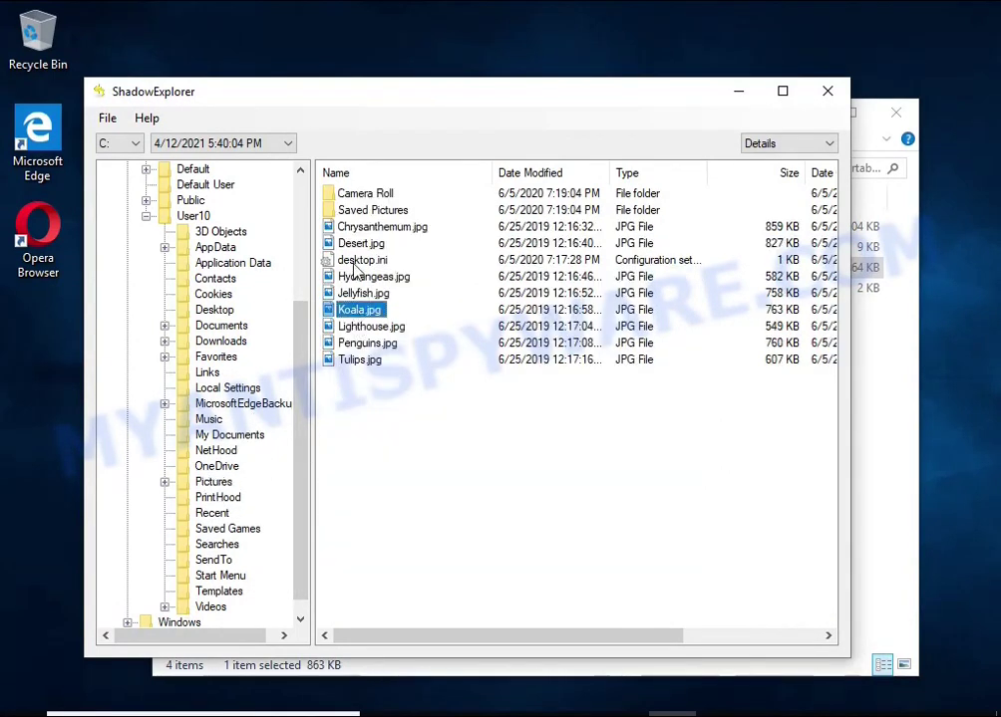
{"action": "left_click", "coordinate": [381, 227]}
{"action": "right_click", "coordinate": [380, 228]}
{"action": "left_click", "coordinate": [411, 242]}
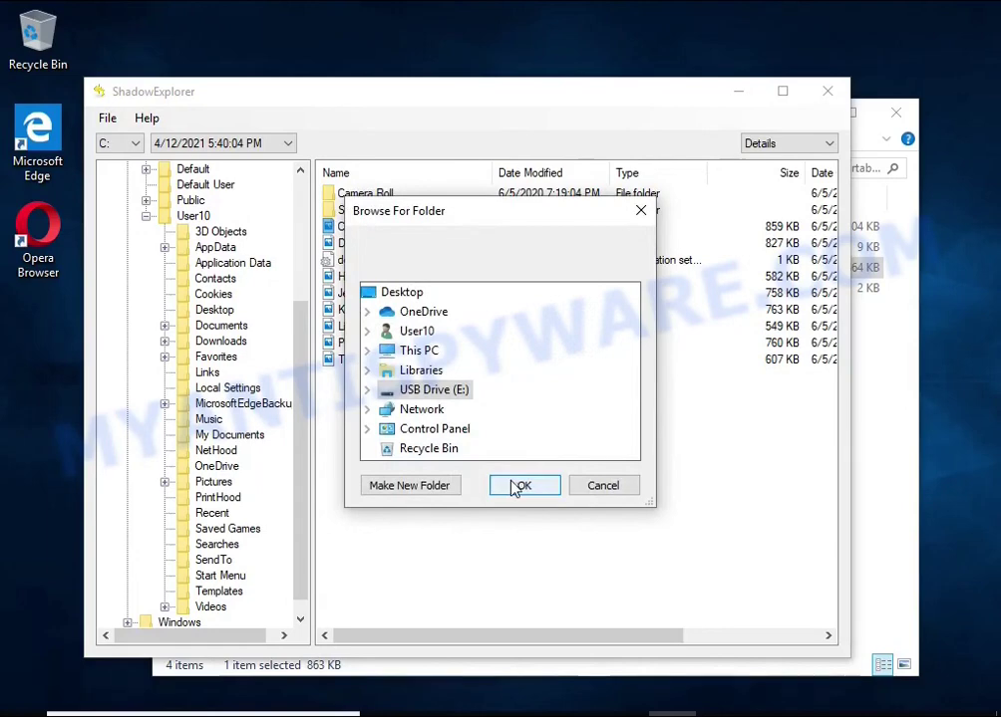
{"action": "left_click", "coordinate": [518, 486]}
{"action": "right_click", "coordinate": [344, 244]}
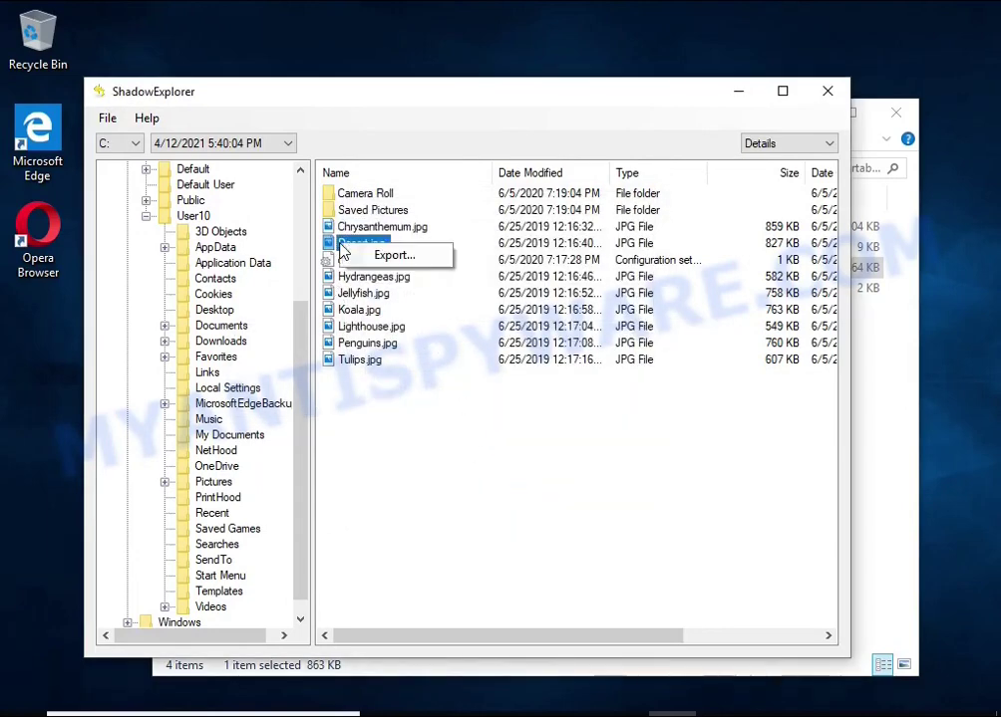
{"action": "left_click", "coordinate": [361, 259]}
{"action": "left_click", "coordinate": [516, 486]}
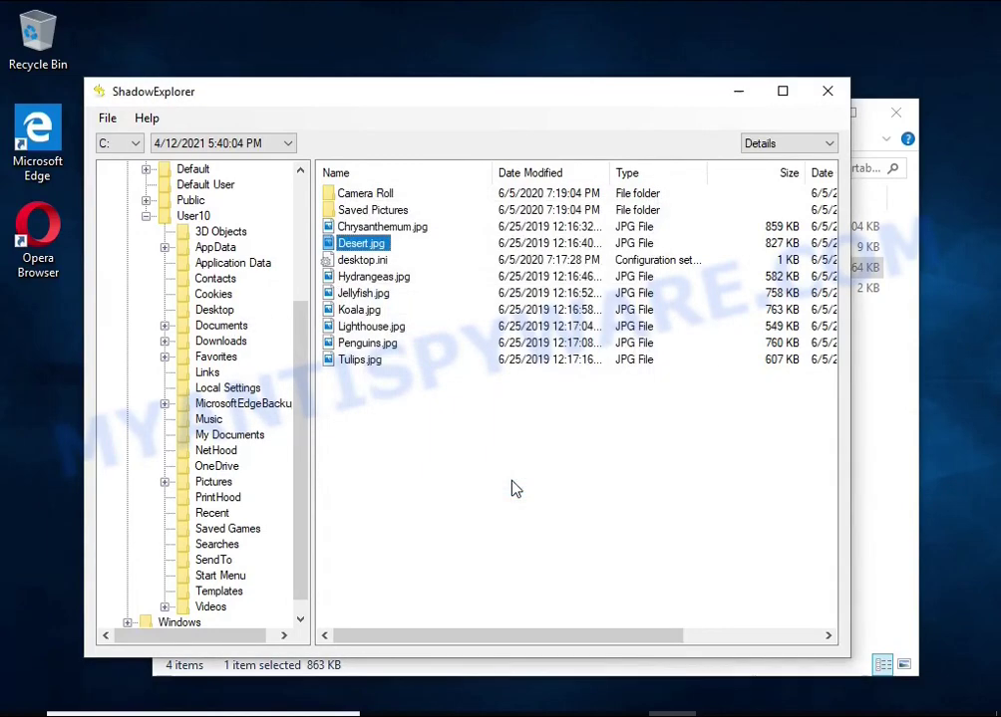
{"action": "left_click", "coordinate": [826, 92]}
Open the recovered UserGuide_Android.docx from USB Drive (E:) and check its contents
{"action": "left_click", "coordinate": [233, 596]}
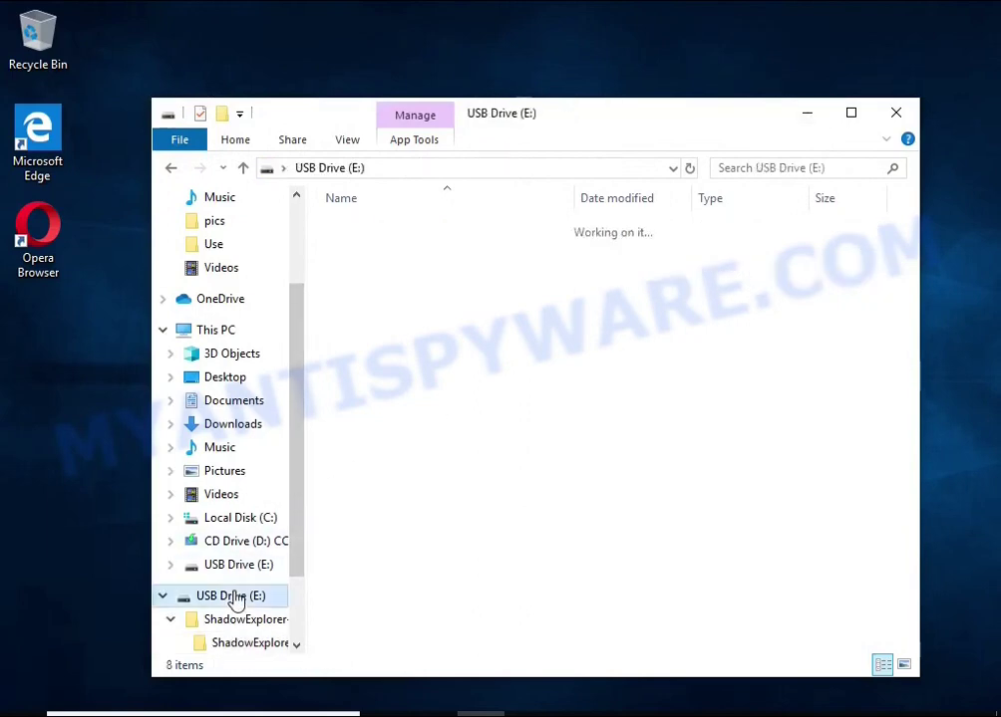
{"action": "left_click", "coordinate": [399, 247]}
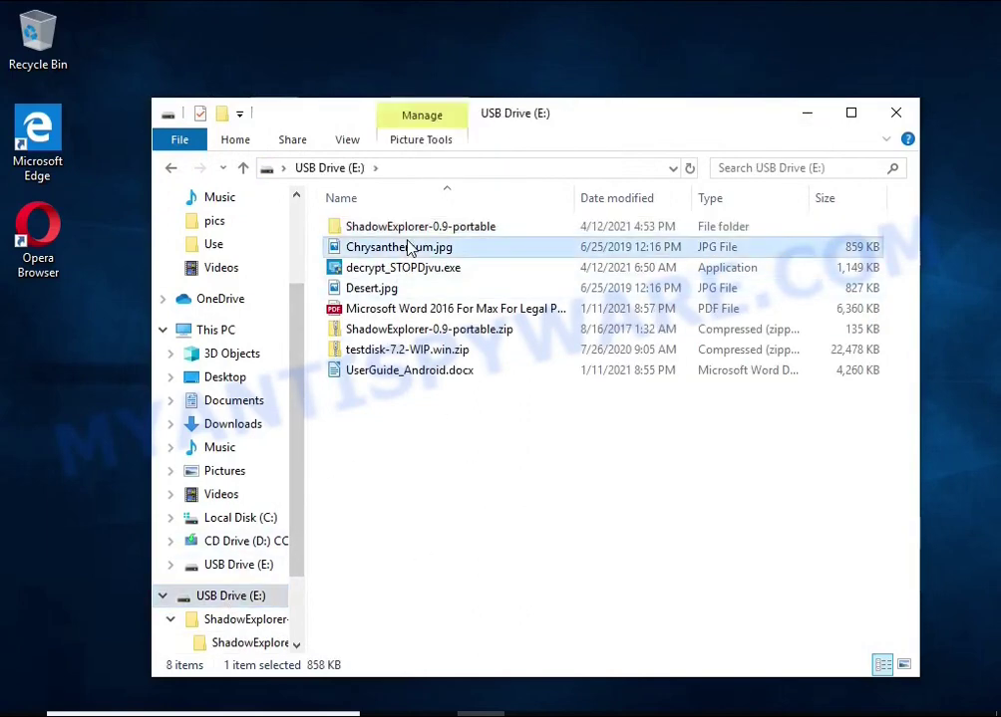
{"action": "left_click", "coordinate": [421, 294]}
{"action": "double_click", "coordinate": [436, 371]}
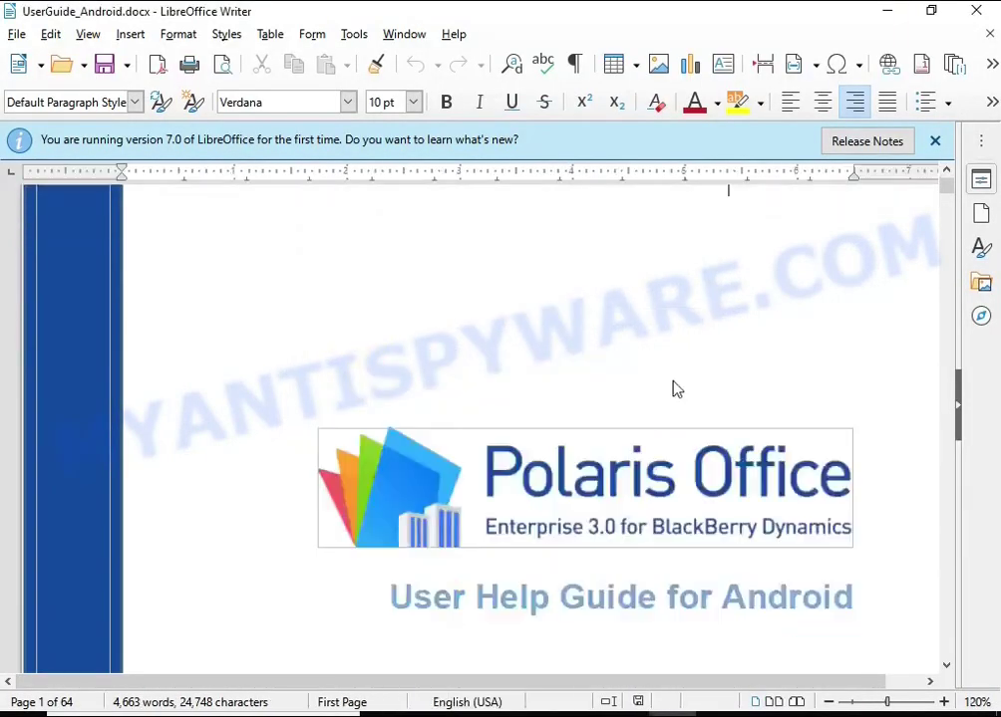
{"action": "scroll", "coordinate": [670, 373], "scroll_direction": "down", "scroll_amount": 10}
{"action": "scroll", "coordinate": [634, 378], "scroll_direction": "down", "scroll_amount": 10}
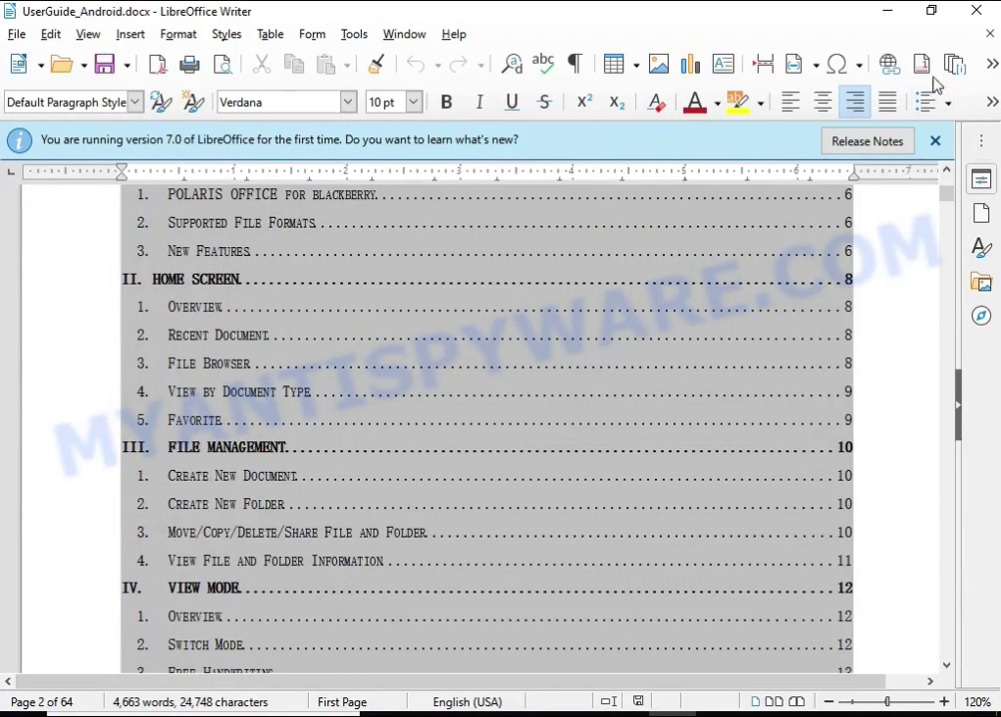
{"action": "left_click", "coordinate": [976, 10]}
Open the recovered Word 2016 PDF and scroll through it to verify it
{"action": "left_click", "coordinate": [417, 310]}
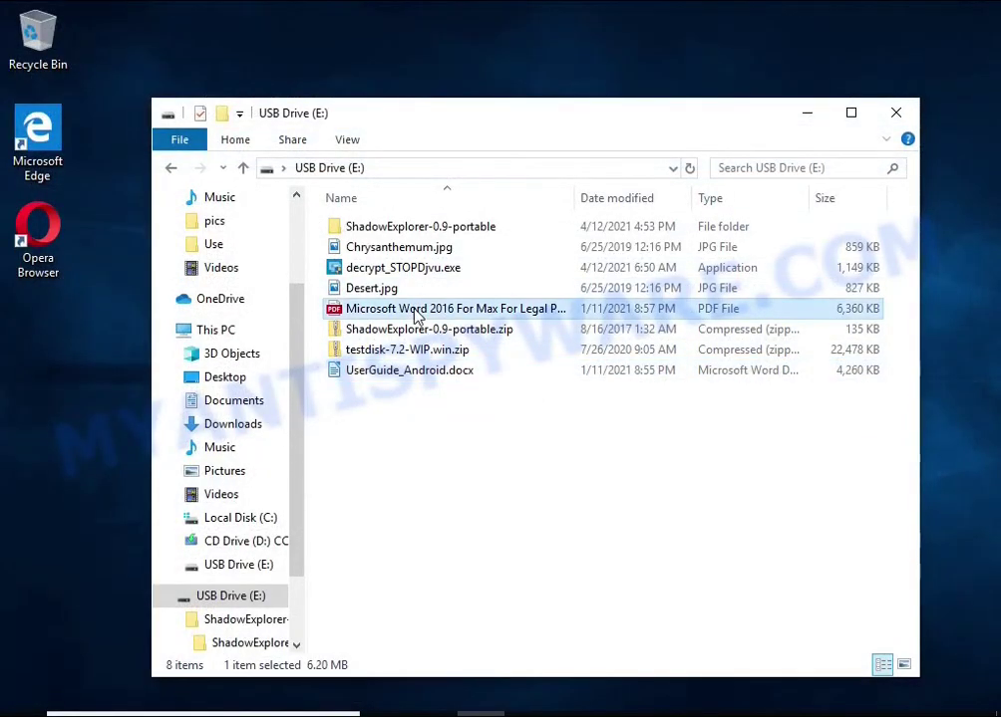
{"action": "double_click", "coordinate": [416, 310]}
{"action": "scroll", "coordinate": [508, 321], "scroll_direction": "down", "scroll_amount": 5}
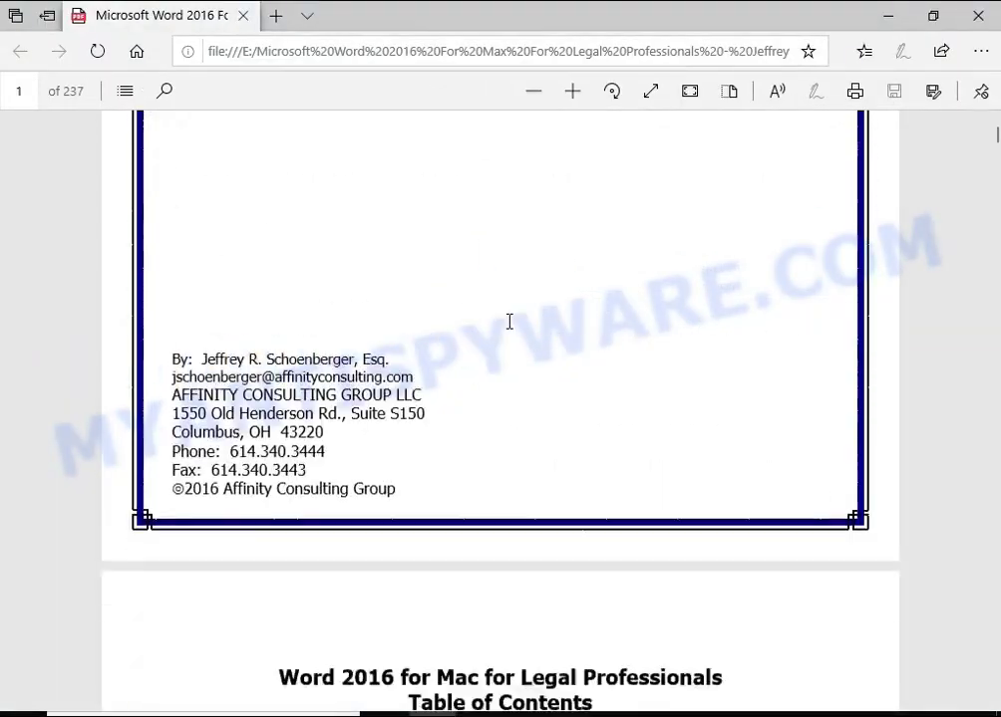
{"action": "scroll", "coordinate": [508, 321], "scroll_direction": "down", "scroll_amount": 10}
{"action": "scroll", "coordinate": [508, 321], "scroll_direction": "down", "scroll_amount": 10}
{"action": "left_click", "coordinate": [977, 15]}
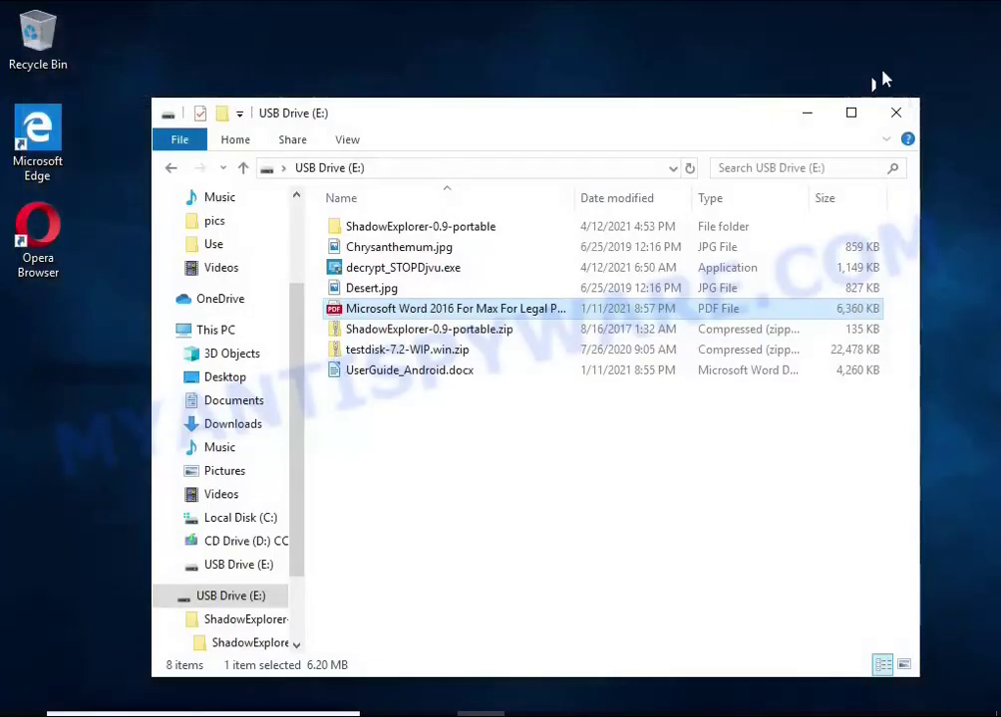
View the recovered Desert.jpg and Chrysanthemum.jpg in Photos
{"action": "double_click", "coordinate": [425, 289]}
{"action": "double_click", "coordinate": [424, 313]}
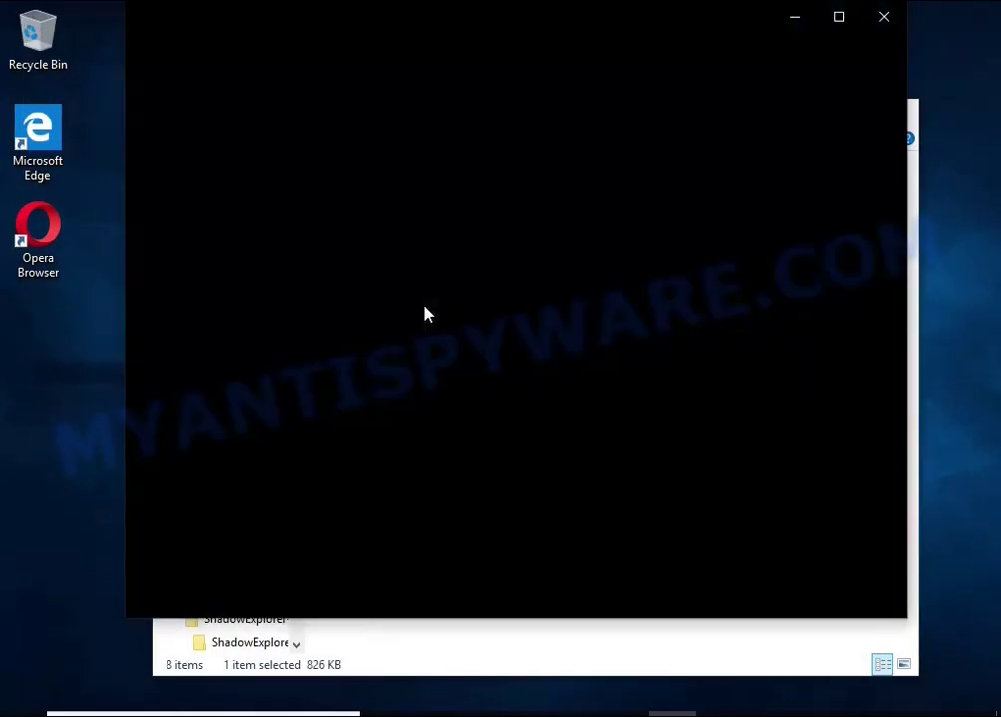
{"action": "left_click", "coordinate": [881, 20]}
{"action": "double_click", "coordinate": [436, 190]}
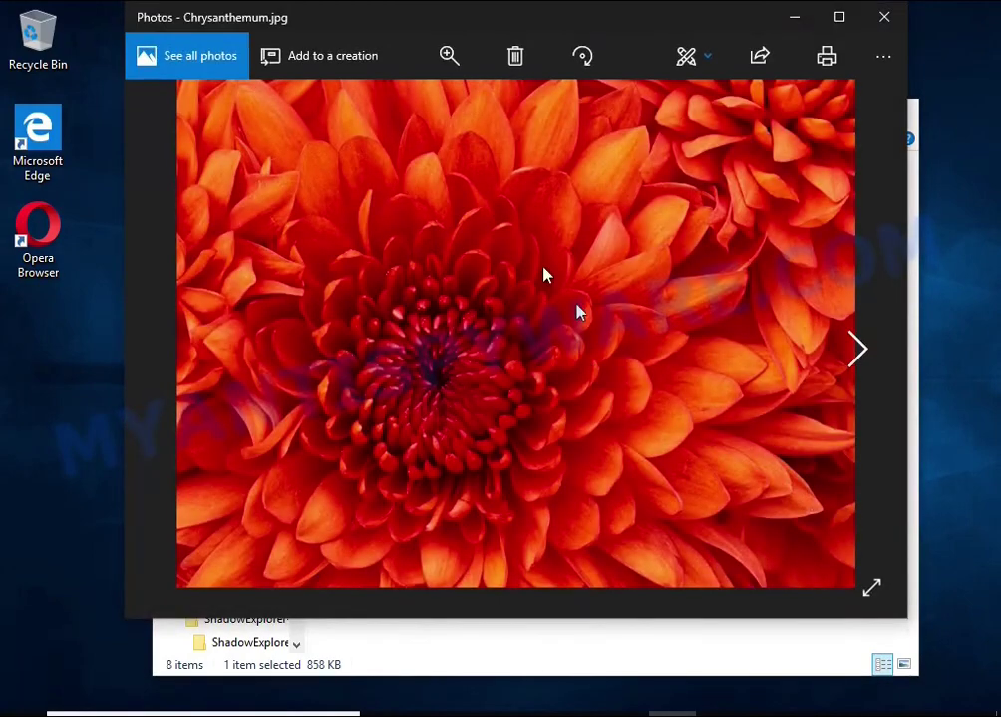
{"action": "left_click", "coordinate": [881, 17]}
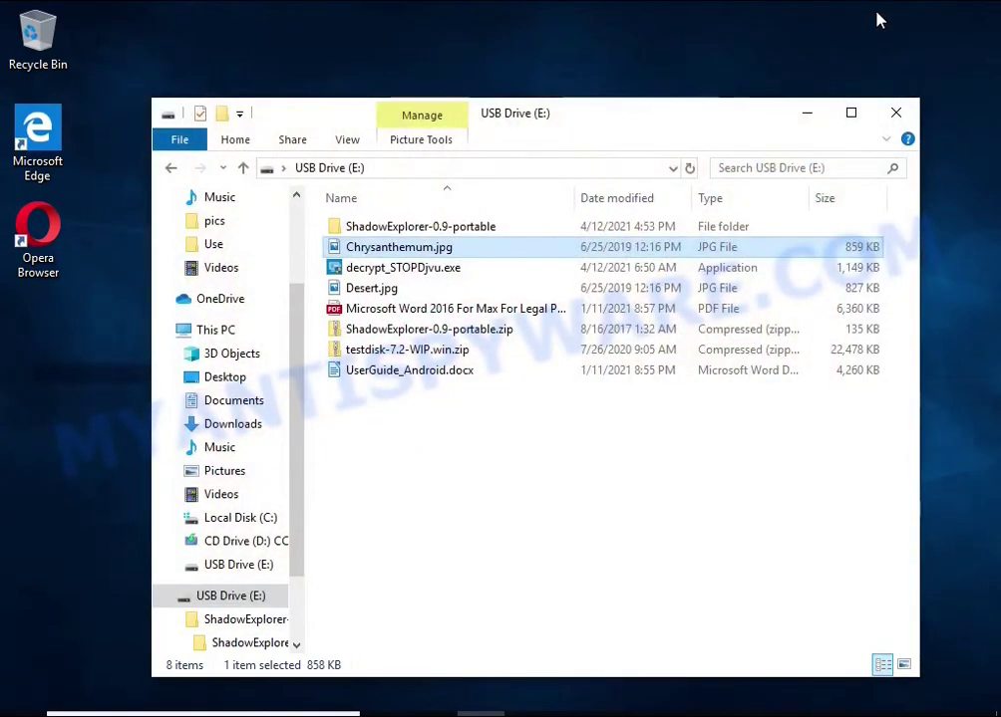
Extract testdisk-7.2-WIP.win.zip on the USB drive and open the extracted testdisk-7.2-WIP folder
{"action": "left_click", "coordinate": [896, 112]}
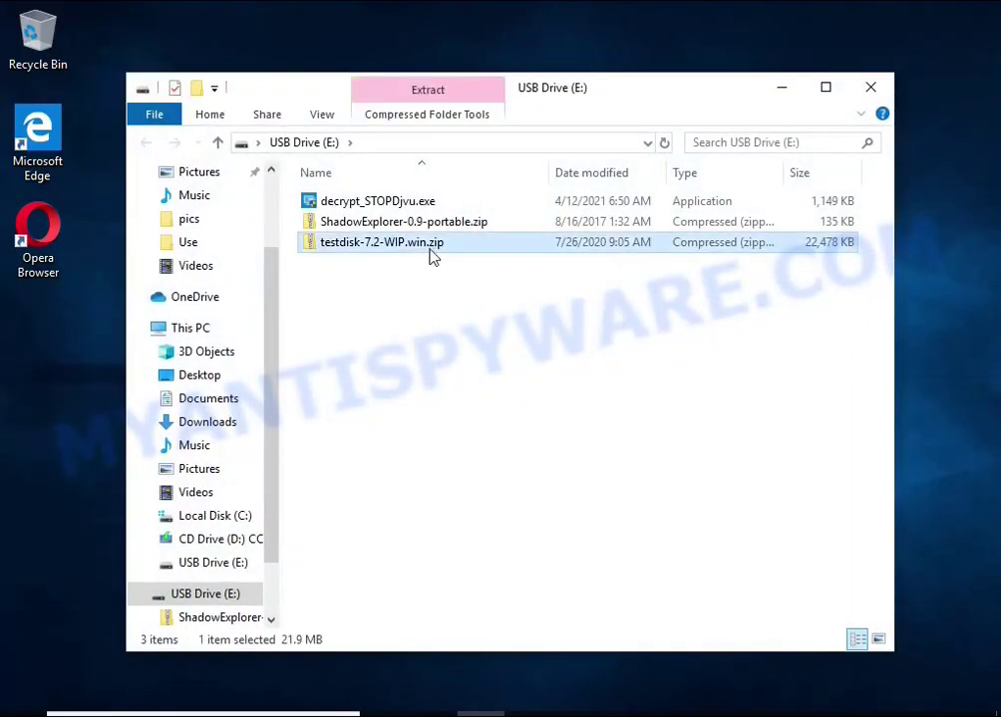
{"action": "right_click", "coordinate": [492, 250]}
{"action": "left_click", "coordinate": [654, 310]}
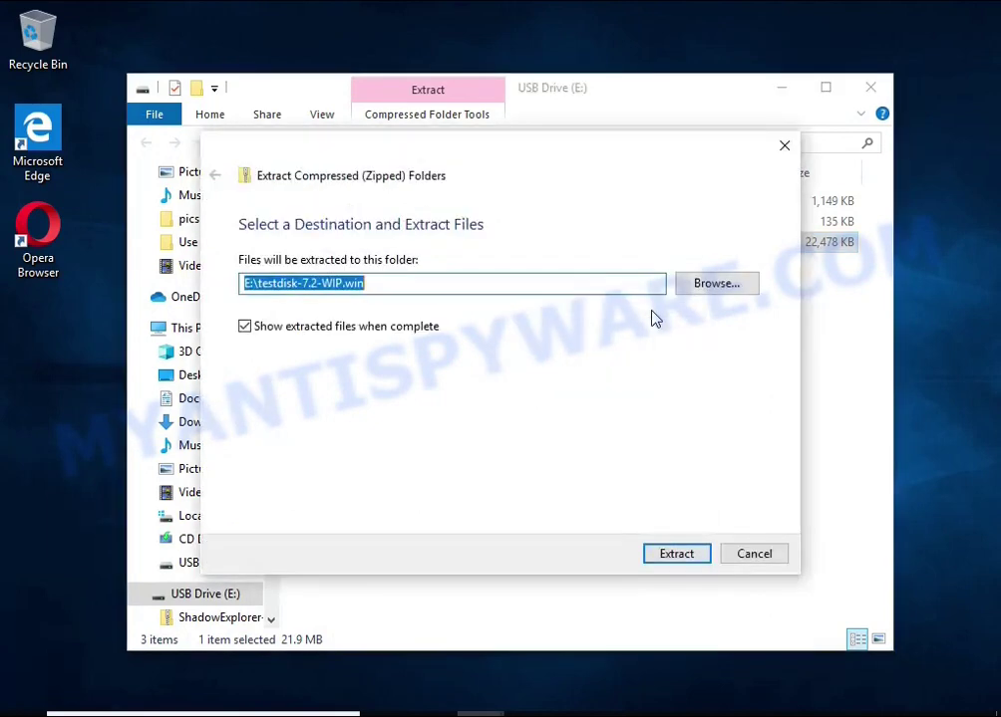
{"action": "left_click", "coordinate": [681, 554]}
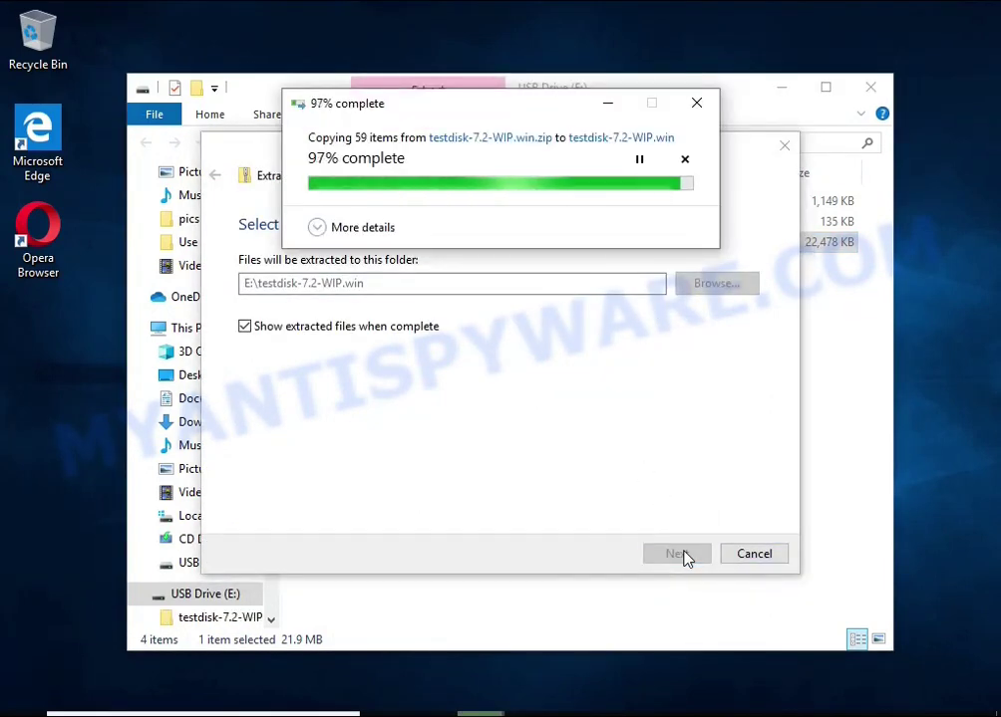
{"action": "left_click", "coordinate": [870, 88]}
{"action": "double_click", "coordinate": [461, 236]}
{"action": "scroll", "coordinate": [474, 279], "scroll_direction": "down", "scroll_amount": 7}
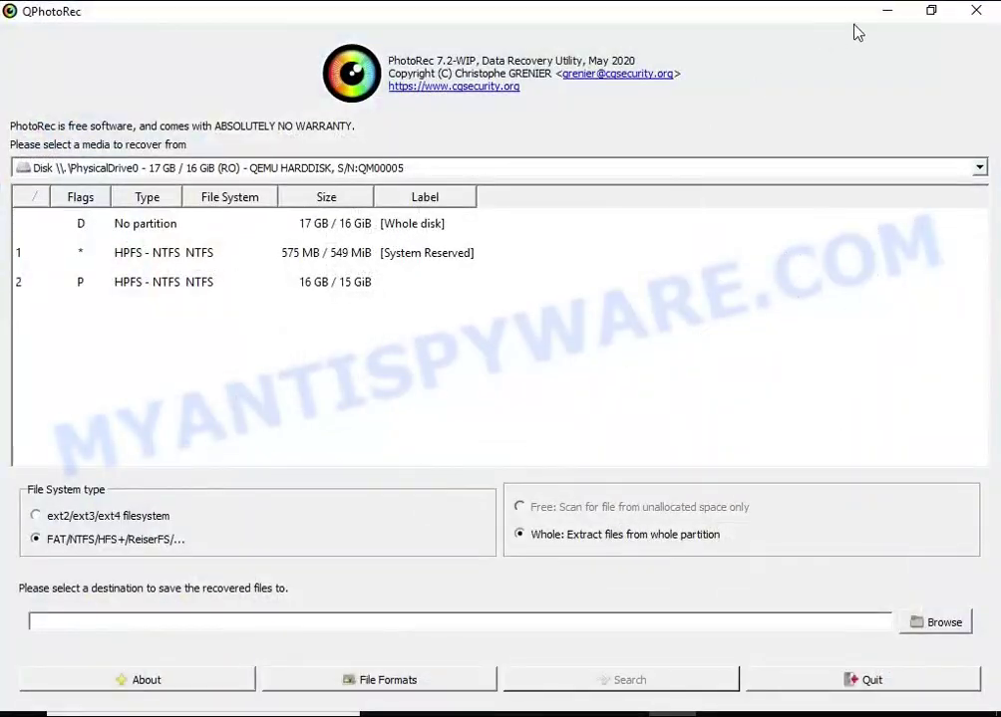
Select disk PhysicalDrive0, partition 2, as the QPhotoRec recovery source
{"action": "left_click", "coordinate": [926, 14]}
{"action": "left_click", "coordinate": [887, 110]}
{"action": "left_click_drag", "start_coordinate": [491, 116], "coordinate": [538, 106]}
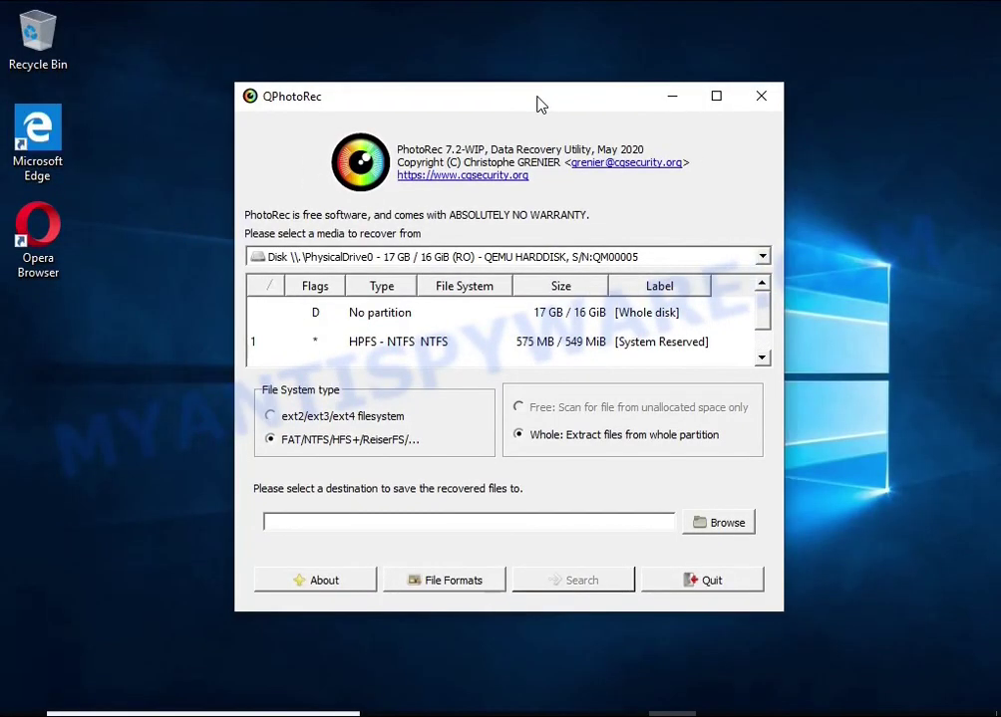
{"action": "left_click", "coordinate": [349, 257]}
{"action": "left_click", "coordinate": [344, 269]}
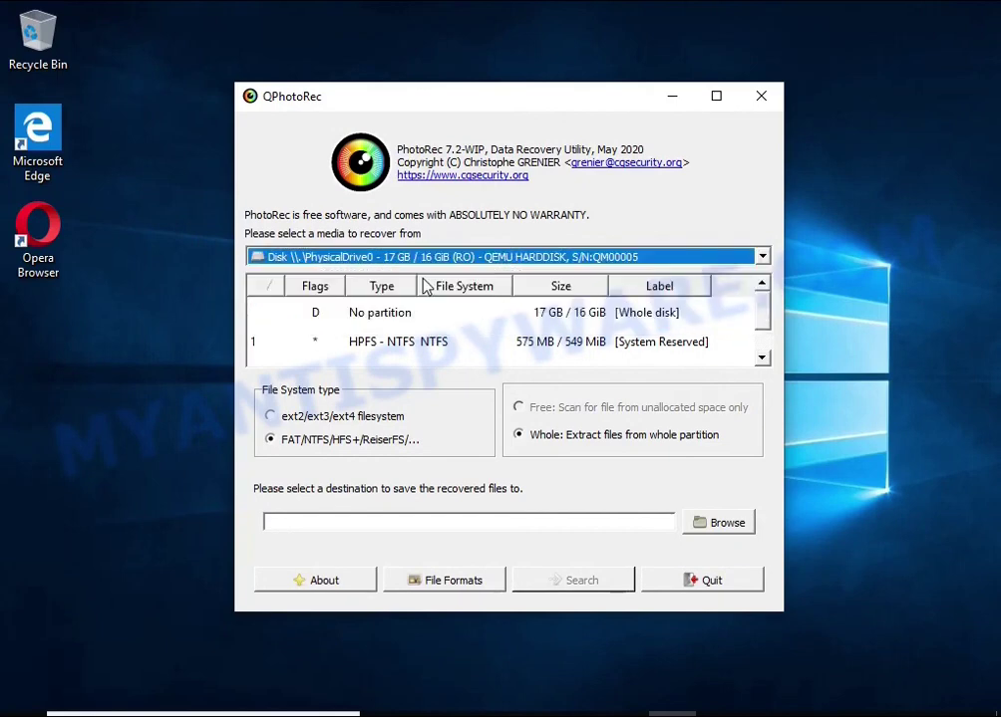
{"action": "scroll", "coordinate": [419, 344], "scroll_direction": "down", "scroll_amount": 1}
{"action": "left_click", "coordinate": [580, 360]}
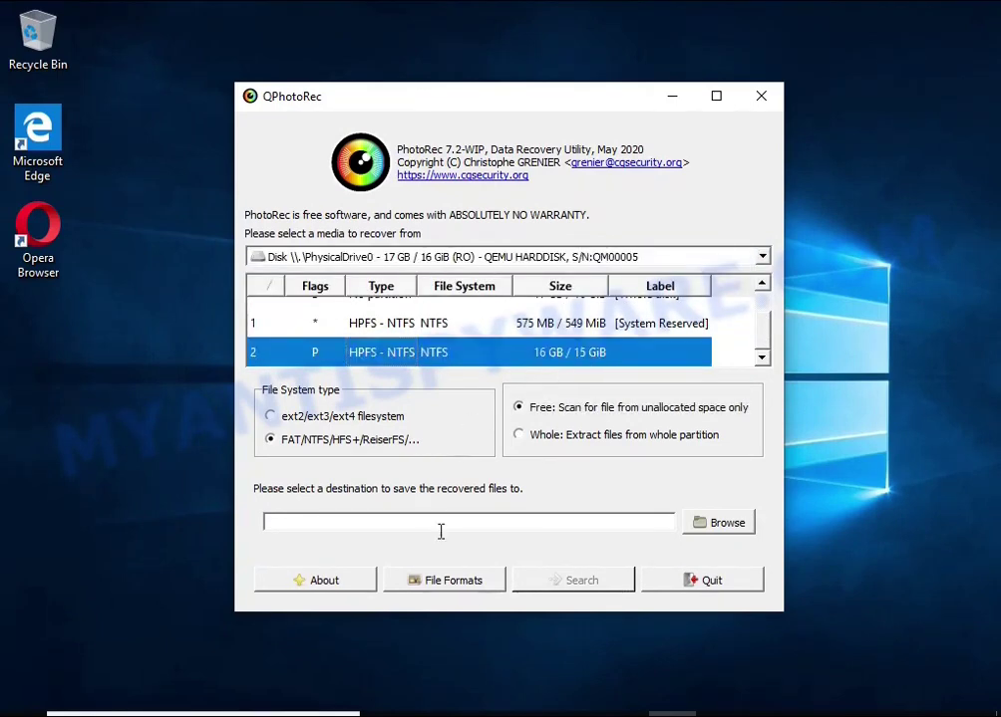
Reset all file formats and select the Microsoft Office Document entry
{"action": "left_click", "coordinate": [428, 586]}
{"action": "left_click", "coordinate": [412, 454]}
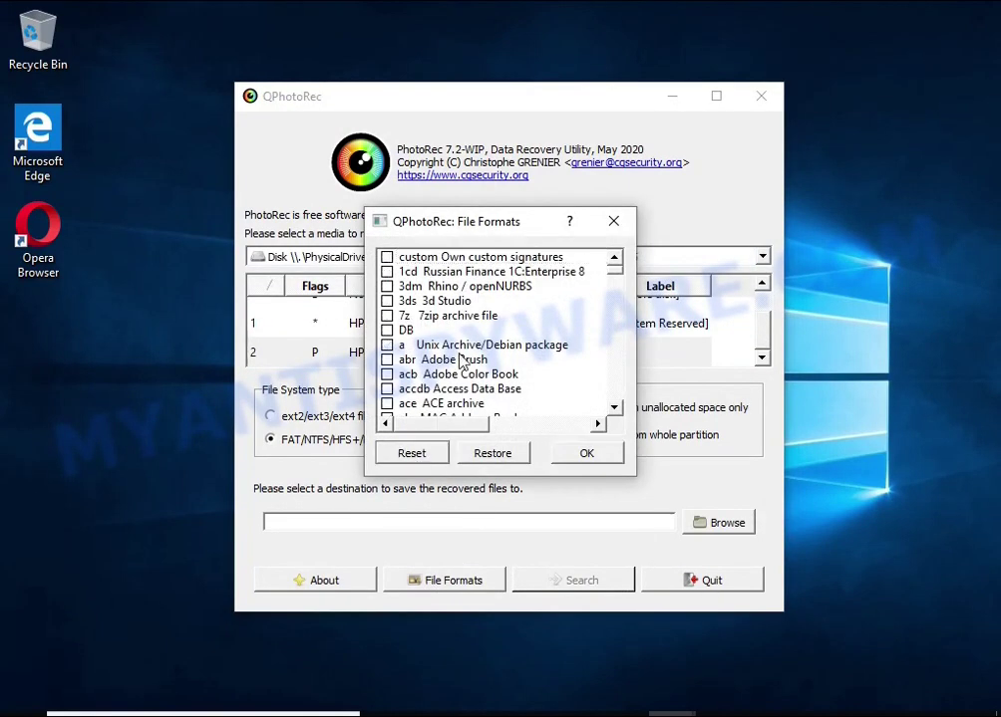
{"action": "scroll", "coordinate": [458, 299], "scroll_direction": "down", "scroll_amount": 5}
{"action": "scroll", "coordinate": [458, 319], "scroll_direction": "down", "scroll_amount": 5}
{"action": "scroll", "coordinate": [453, 349], "scroll_direction": "down", "scroll_amount": 5}
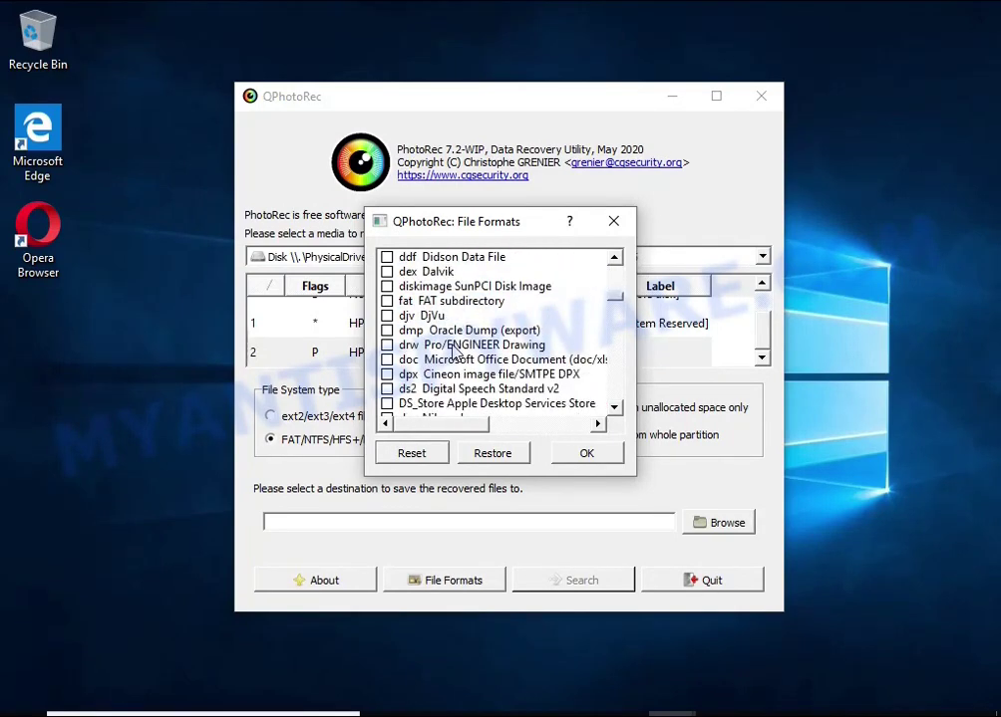
{"action": "scroll", "coordinate": [453, 351], "scroll_direction": "down", "scroll_amount": 1}
{"action": "left_click", "coordinate": [455, 317]}
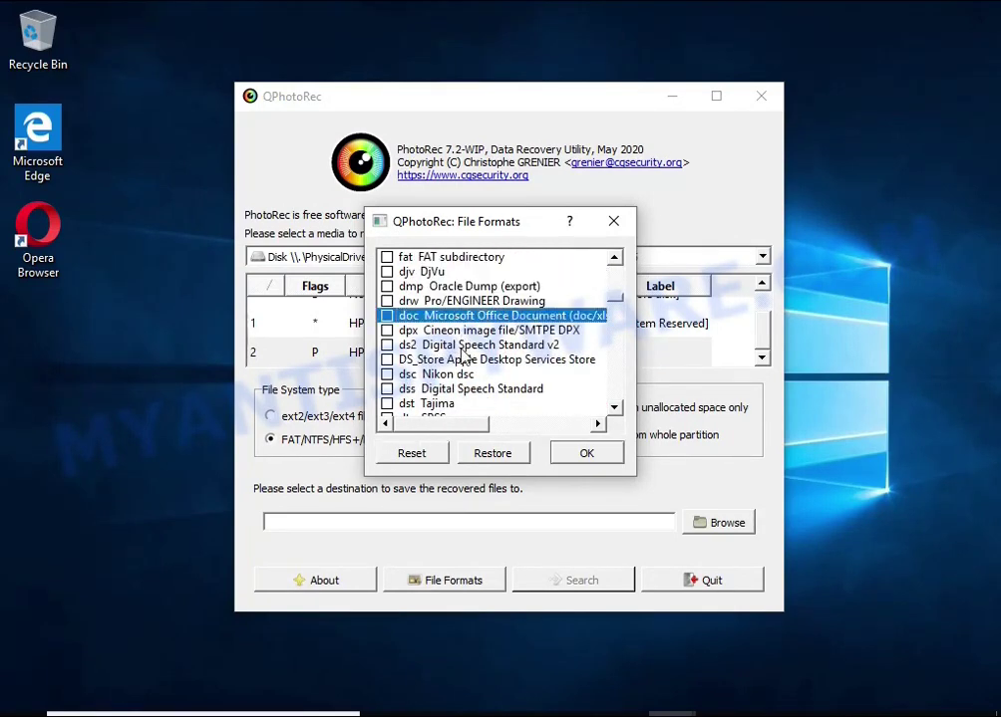
{"action": "mouse_move", "coordinate": [461, 431]}
{"action": "left_mouse_down"}
{"action": "mouse_move", "coordinate": [576, 419]}
{"action": "mouse_move", "coordinate": [388, 426]}
{"action": "left_mouse_up"}
Tick zip archives to also catch DOCX files and confirm the format selection
{"action": "scroll", "coordinate": [472, 361], "scroll_direction": "down", "scroll_amount": 4}
{"action": "scroll", "coordinate": [473, 361], "scroll_direction": "down", "scroll_amount": 3}
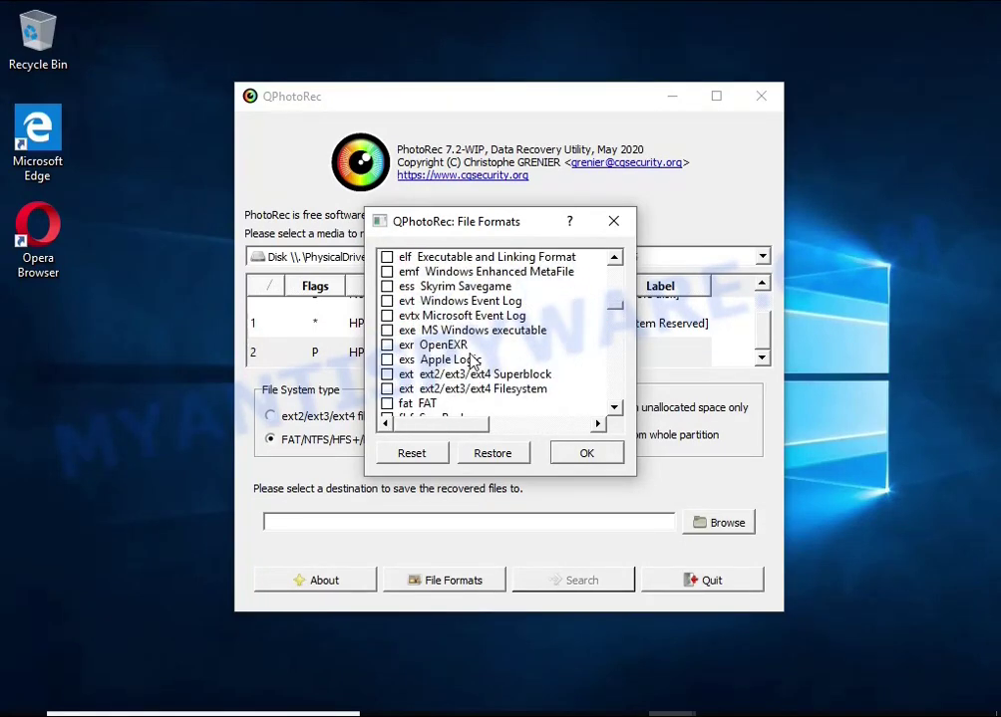
{"action": "scroll", "coordinate": [473, 361], "scroll_direction": "down", "scroll_amount": 4}
{"action": "scroll", "coordinate": [472, 360], "scroll_direction": "down", "scroll_amount": 4}
{"action": "scroll", "coordinate": [474, 358], "scroll_direction": "down", "scroll_amount": 4}
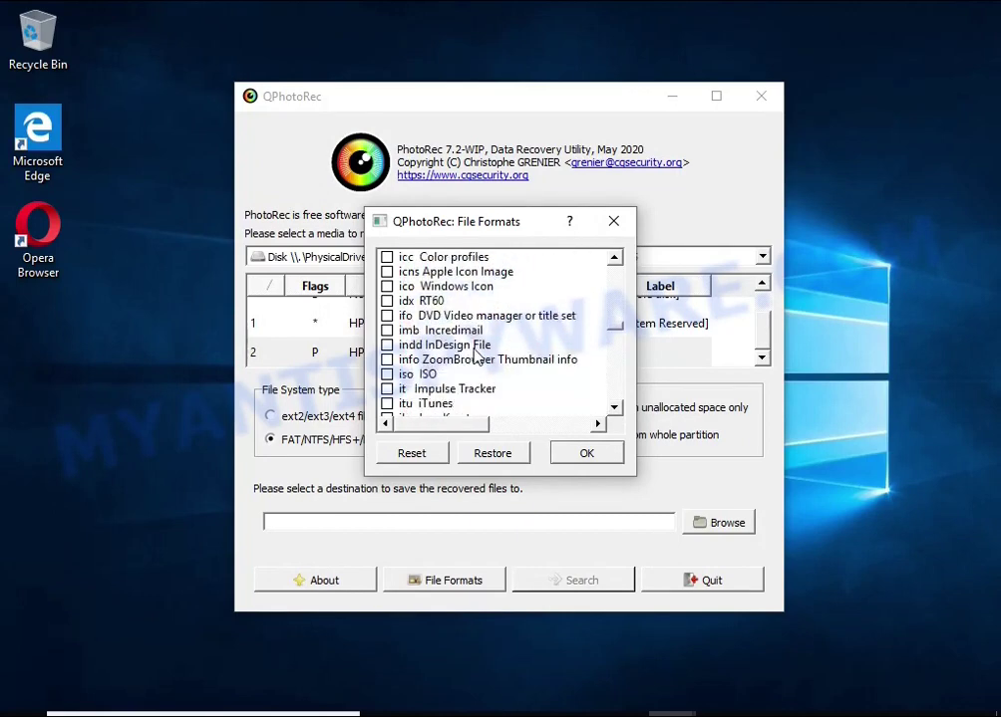
{"action": "scroll", "coordinate": [475, 355], "scroll_direction": "down", "scroll_amount": 1}
{"action": "scroll", "coordinate": [475, 356], "scroll_direction": "down", "scroll_amount": 1}
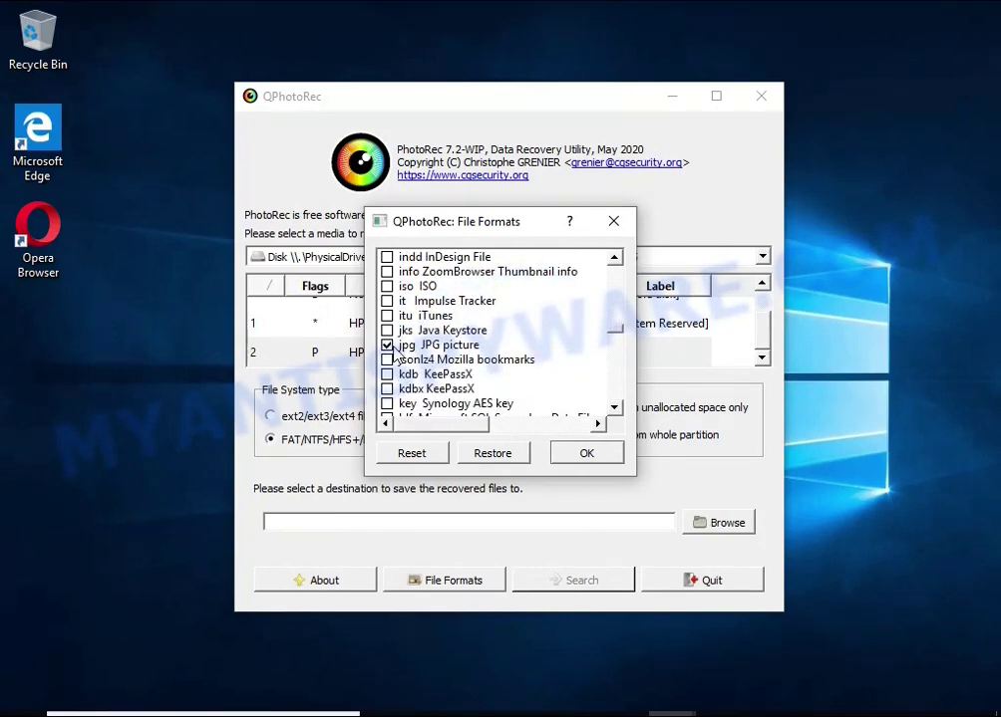
{"action": "scroll", "coordinate": [495, 354], "scroll_direction": "down", "scroll_amount": 4}
{"action": "scroll", "coordinate": [501, 355], "scroll_direction": "down", "scroll_amount": 4}
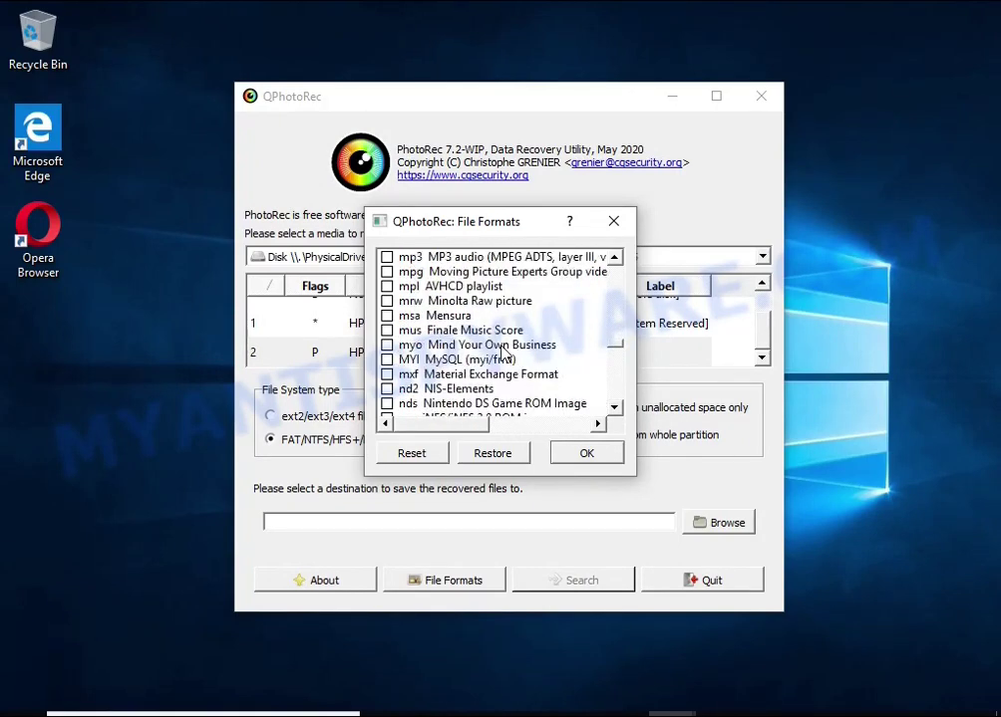
{"action": "scroll", "coordinate": [501, 355], "scroll_direction": "down", "scroll_amount": 4}
{"action": "scroll", "coordinate": [501, 354], "scroll_direction": "down", "scroll_amount": 3}
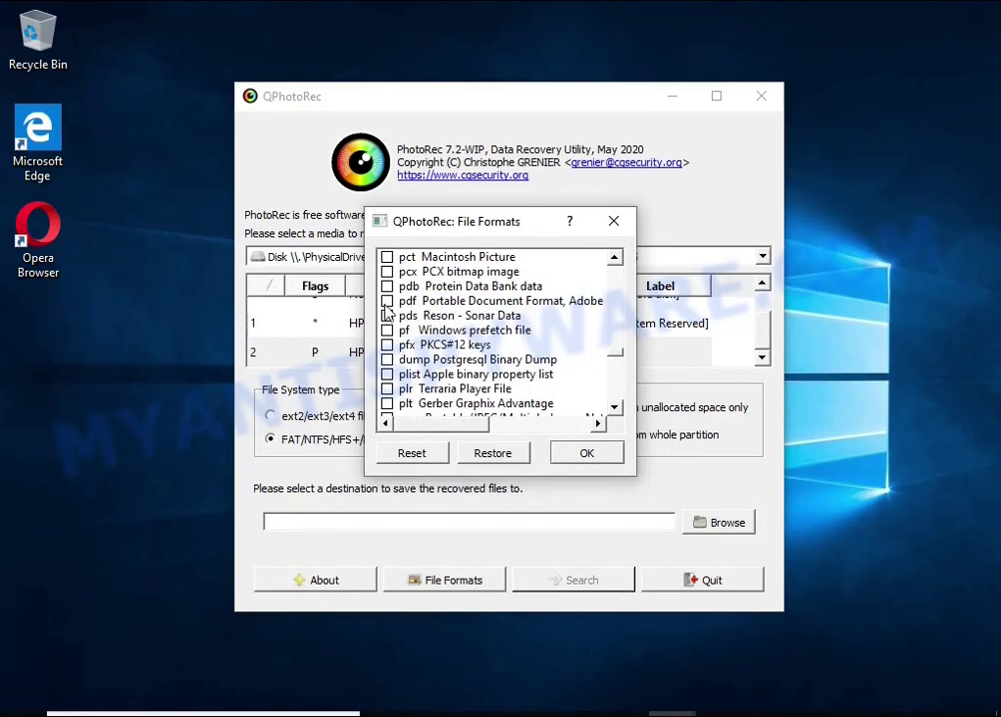
{"action": "scroll", "coordinate": [438, 317], "scroll_direction": "down", "scroll_amount": 5}
{"action": "scroll", "coordinate": [447, 325], "scroll_direction": "down", "scroll_amount": 5}
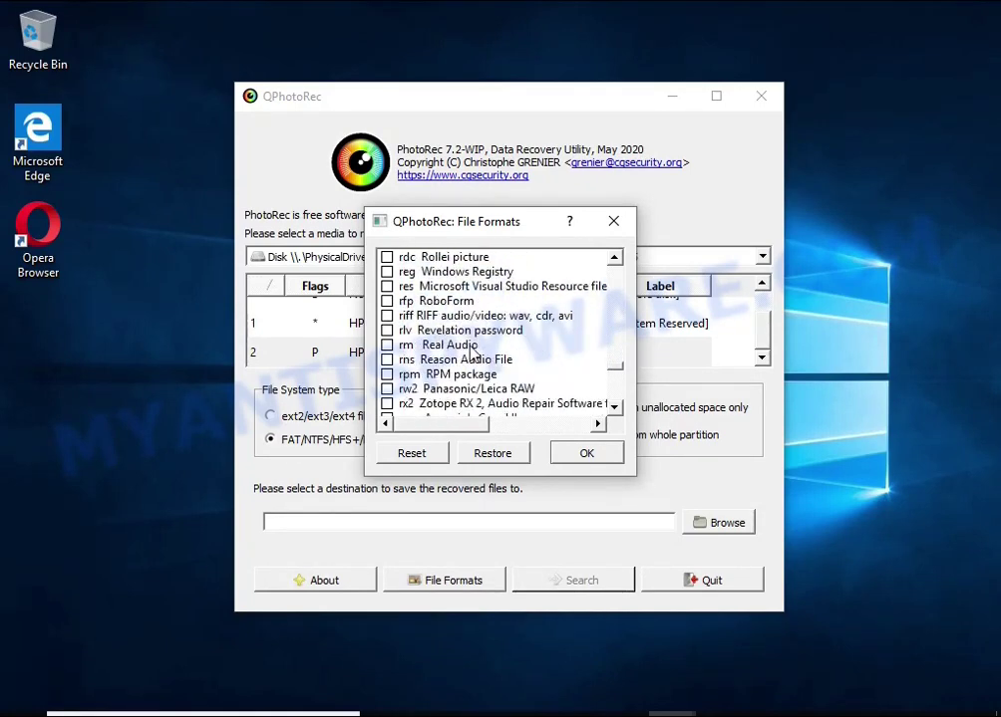
{"action": "scroll", "coordinate": [456, 335], "scroll_direction": "down", "scroll_amount": 5}
{"action": "scroll", "coordinate": [464, 345], "scroll_direction": "down", "scroll_amount": 6}
{"action": "scroll", "coordinate": [466, 348], "scroll_direction": "down", "scroll_amount": 5}
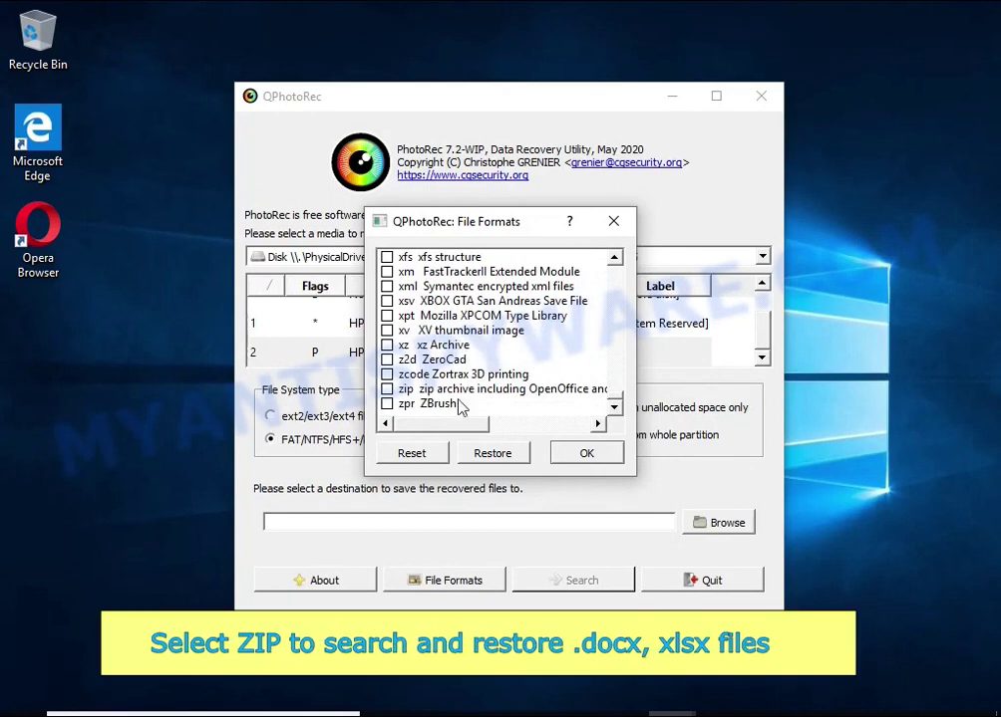
{"action": "mouse_move", "coordinate": [464, 422]}
{"action": "left_mouse_down"}
{"action": "mouse_move", "coordinate": [528, 423]}
{"action": "mouse_move", "coordinate": [404, 436]}
{"action": "left_mouse_up"}
{"action": "left_click", "coordinate": [388, 390]}
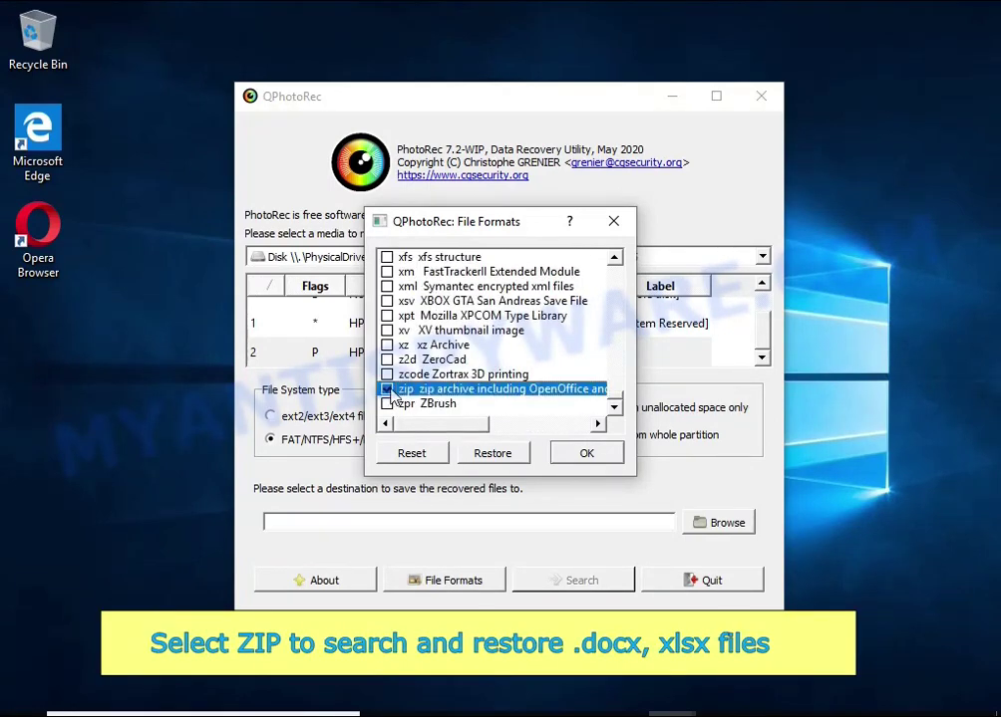
{"action": "left_click", "coordinate": [586, 454]}
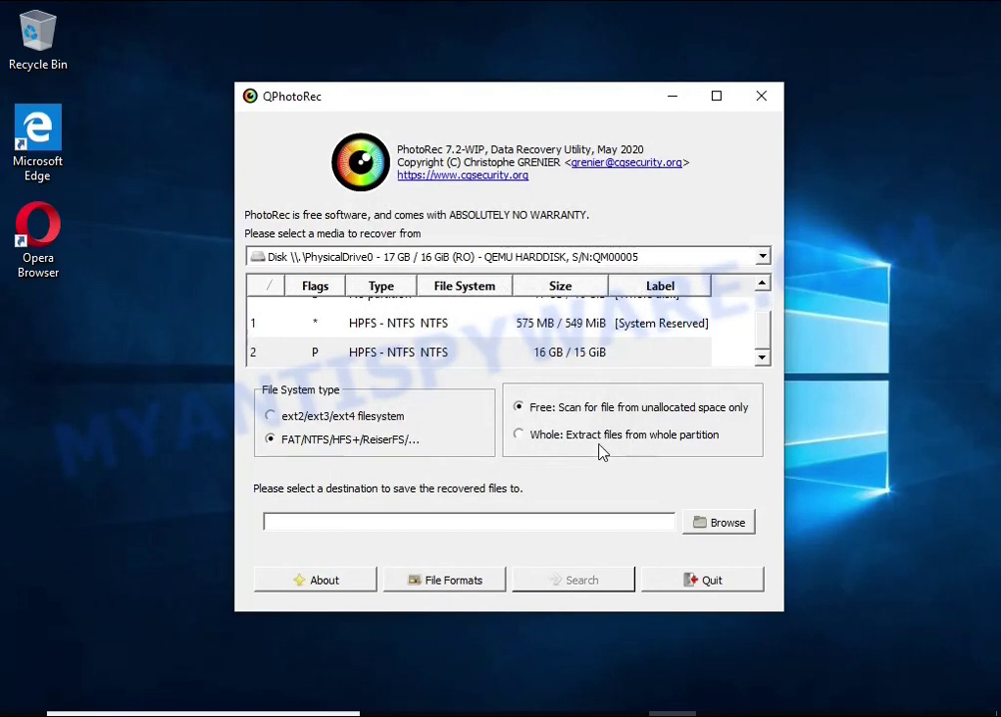
Save recovered files to USB Drive (E:) and run the search, finding 58 files
{"action": "left_click", "coordinate": [624, 436]}
{"action": "left_click", "coordinate": [706, 528]}
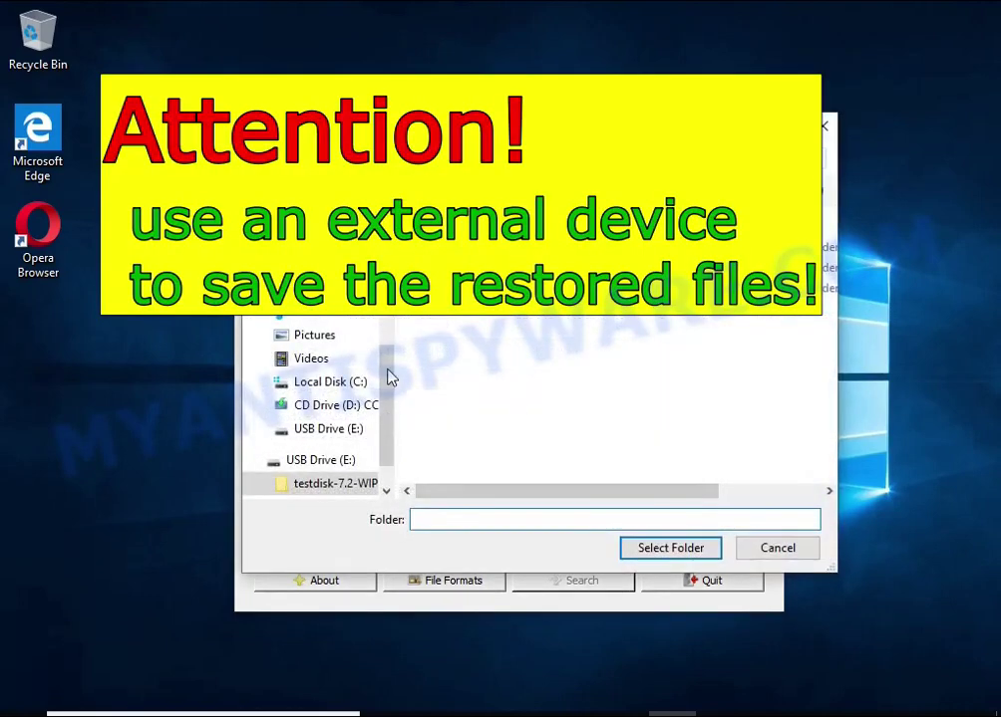
{"action": "left_click", "coordinate": [322, 461]}
{"action": "left_click", "coordinate": [643, 550]}
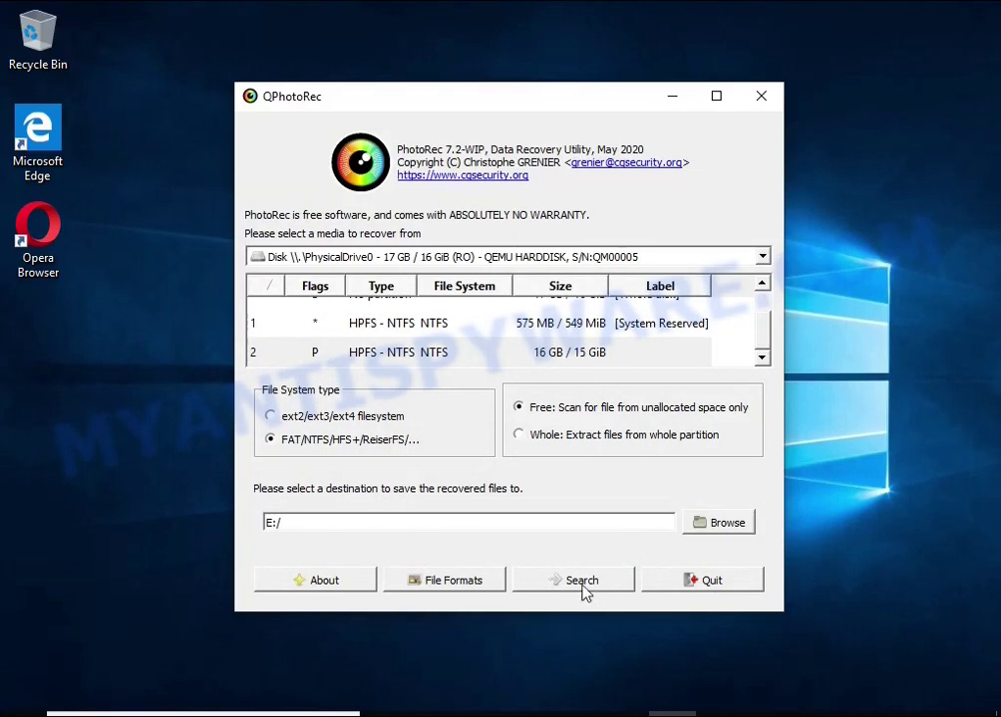
{"action": "left_click", "coordinate": [583, 581]}
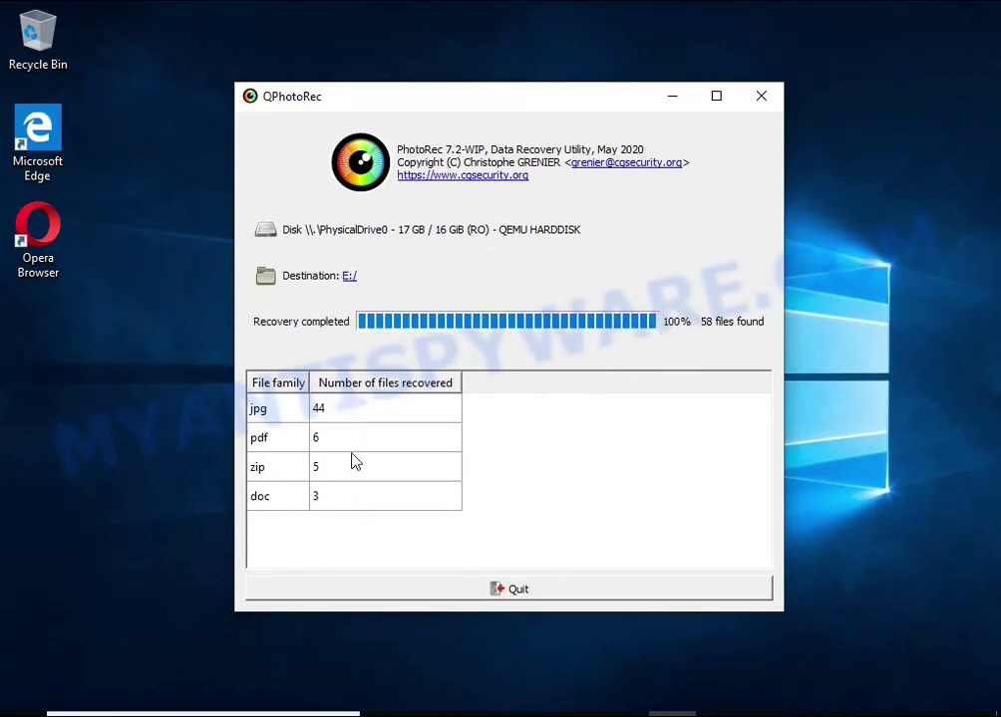
Quit QPhotoRec and open USB Drive (E:) > recup_dir.1, sorting the recovered files by size
{"action": "left_click", "coordinate": [539, 599]}
{"action": "left_click", "coordinate": [479, 709]}
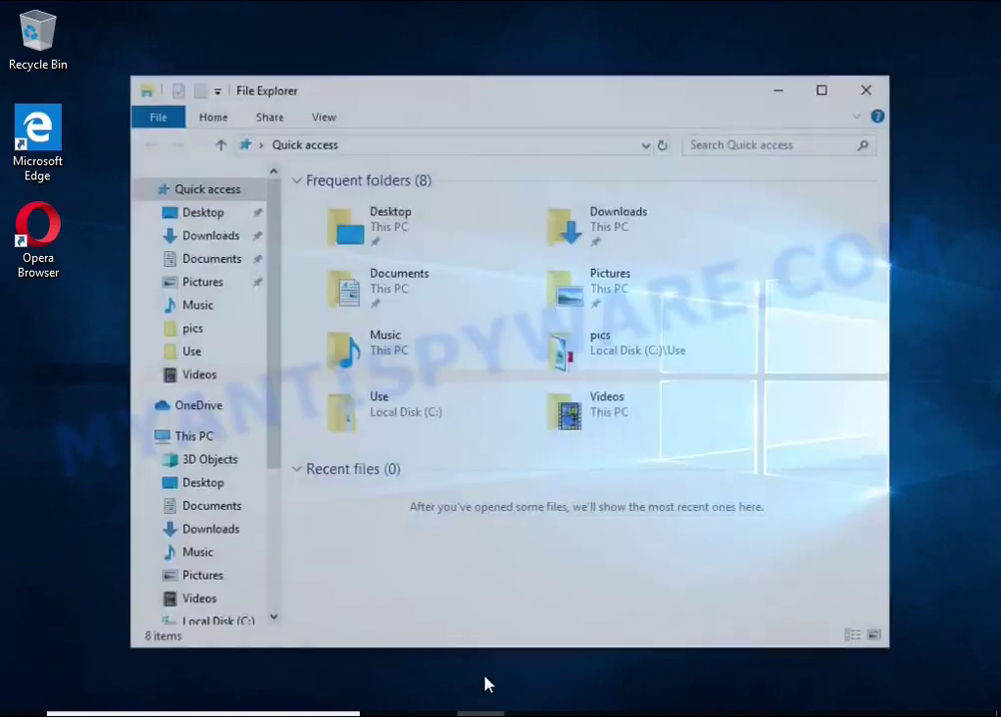
{"action": "scroll", "coordinate": [196, 527], "scroll_direction": "down", "scroll_amount": 3}
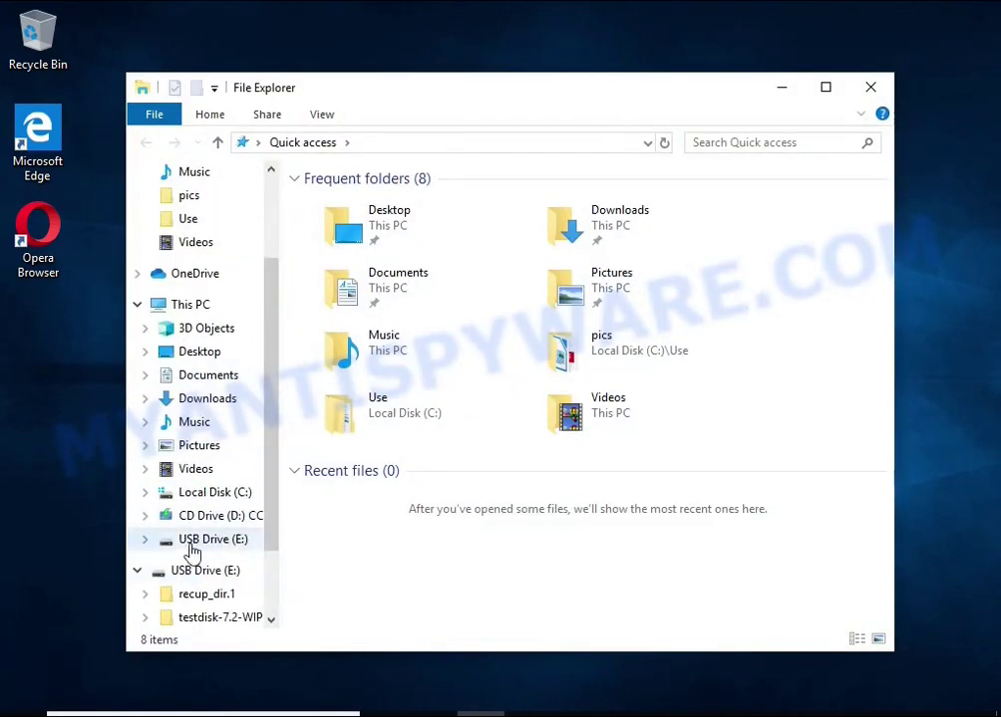
{"action": "left_click", "coordinate": [199, 539]}
{"action": "left_click", "coordinate": [360, 209]}
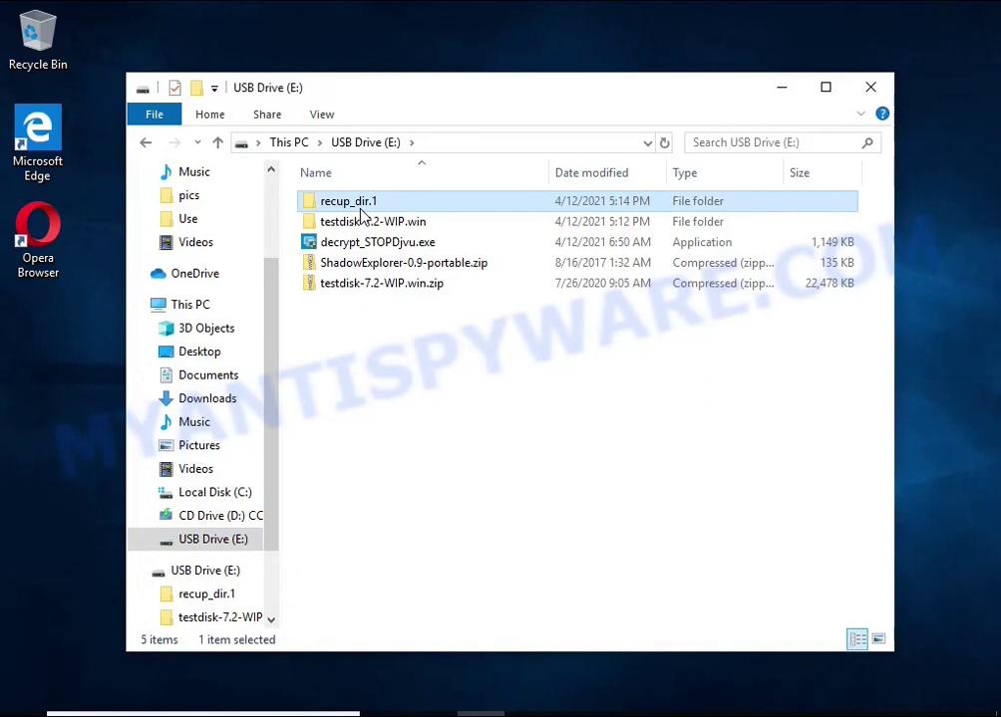
{"action": "double_click", "coordinate": [363, 212]}
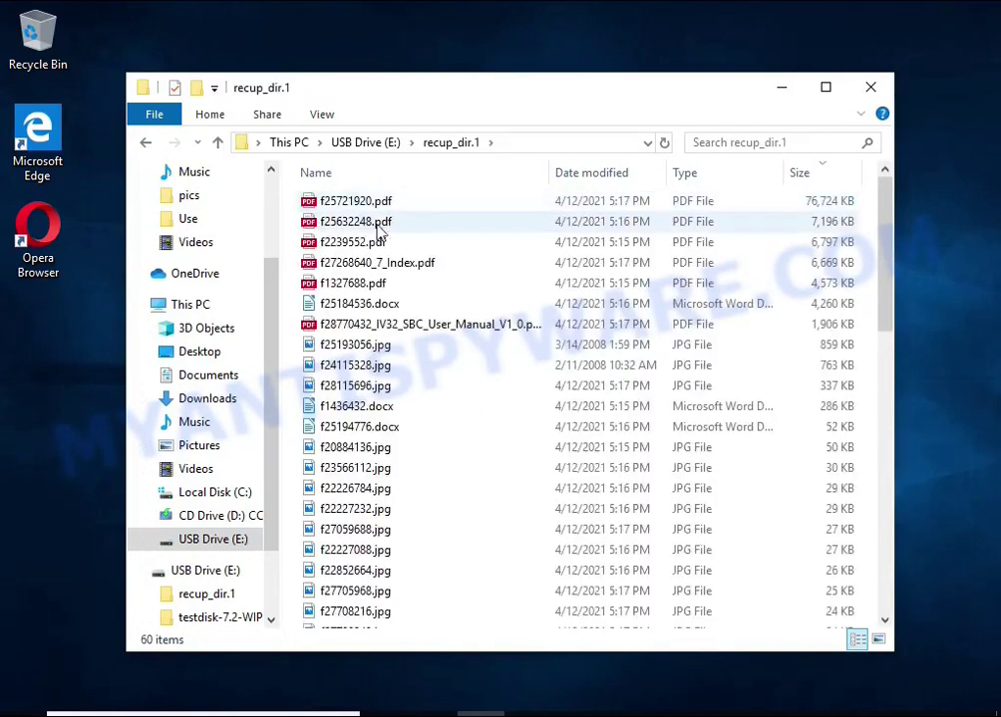
{"action": "left_click", "coordinate": [813, 177]}
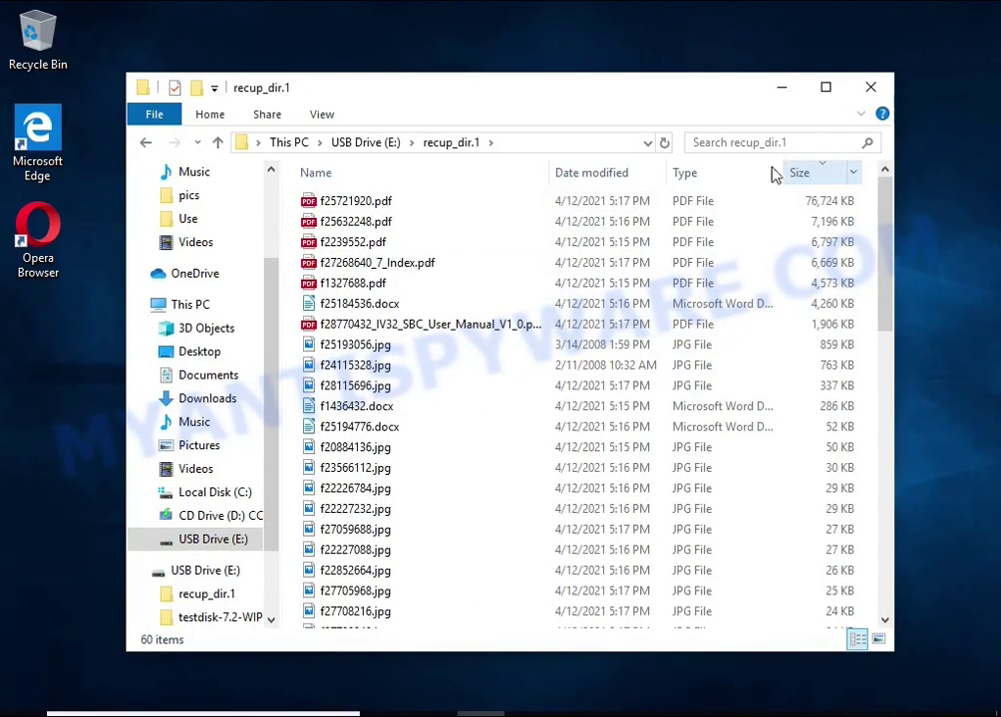
View the recovered IV32 motherboard user manual PDF, scrolling through it, then close it
{"action": "double_click", "coordinate": [543, 325]}
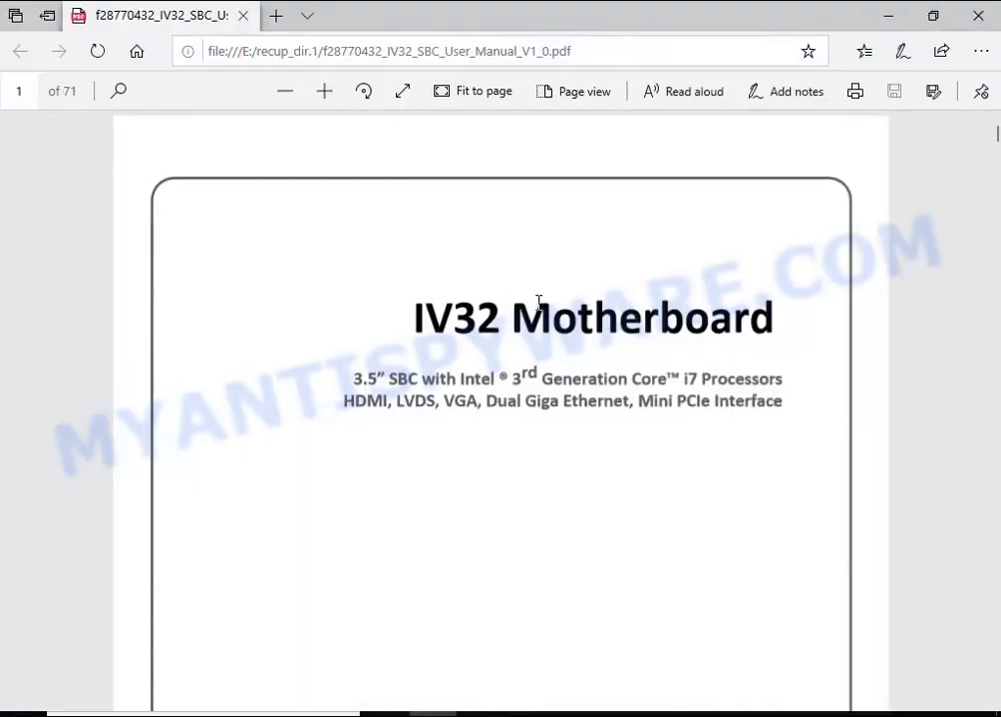
{"action": "scroll", "coordinate": [538, 309], "scroll_direction": "down", "scroll_amount": 5}
{"action": "scroll", "coordinate": [551, 329], "scroll_direction": "down", "scroll_amount": 10}
{"action": "scroll", "coordinate": [558, 324], "scroll_direction": "down", "scroll_amount": 6}
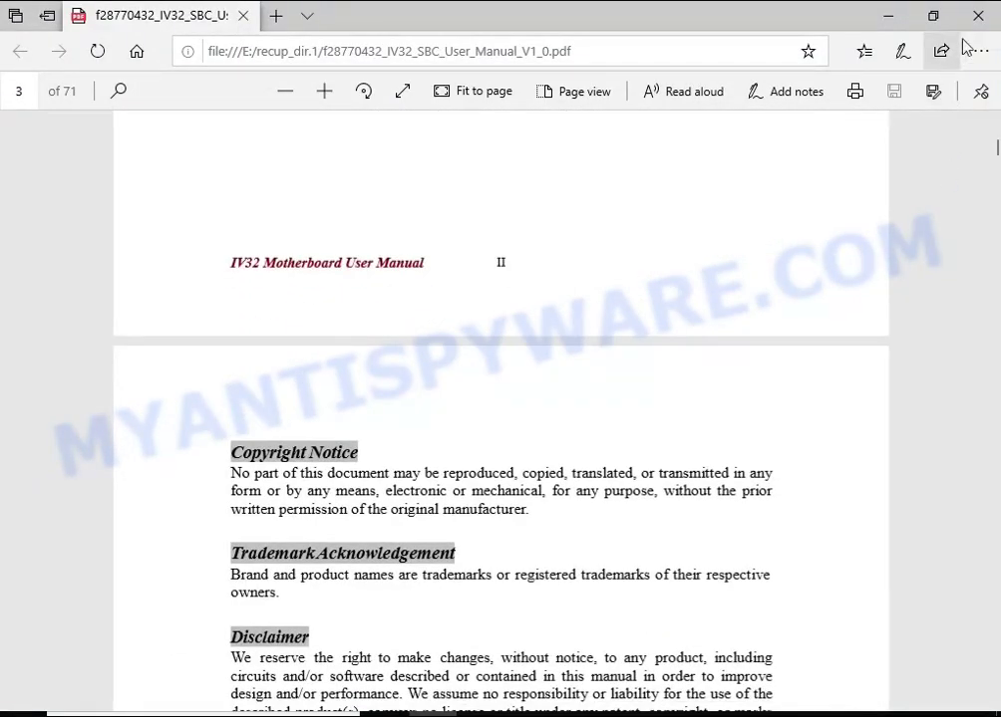
{"action": "key", "text": "alt+F4"}
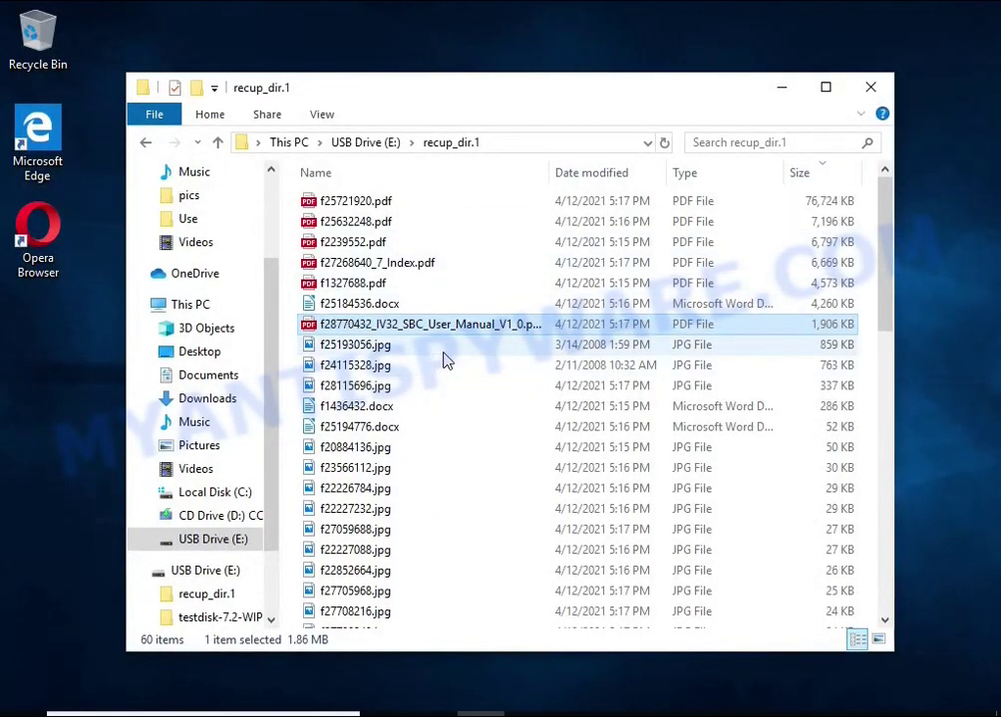
View the recovered pictures f25193056.jpg (flower) and f24115328.jpg (koala), closing each
{"action": "double_click", "coordinate": [442, 347]}
{"action": "left_click", "coordinate": [883, 17]}
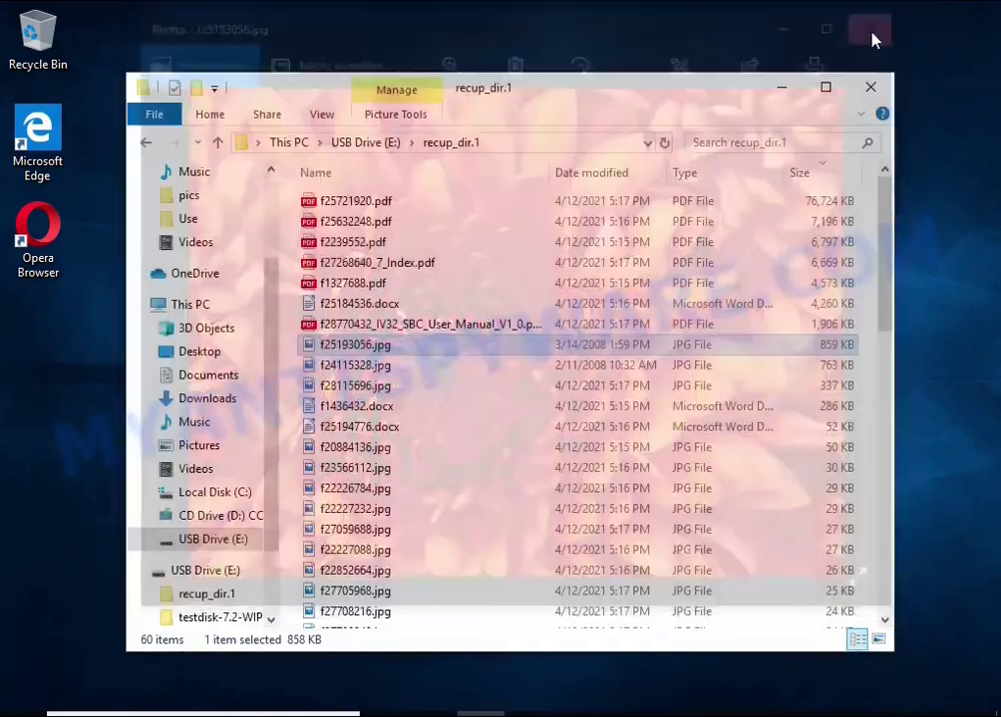
{"action": "double_click", "coordinate": [407, 376]}
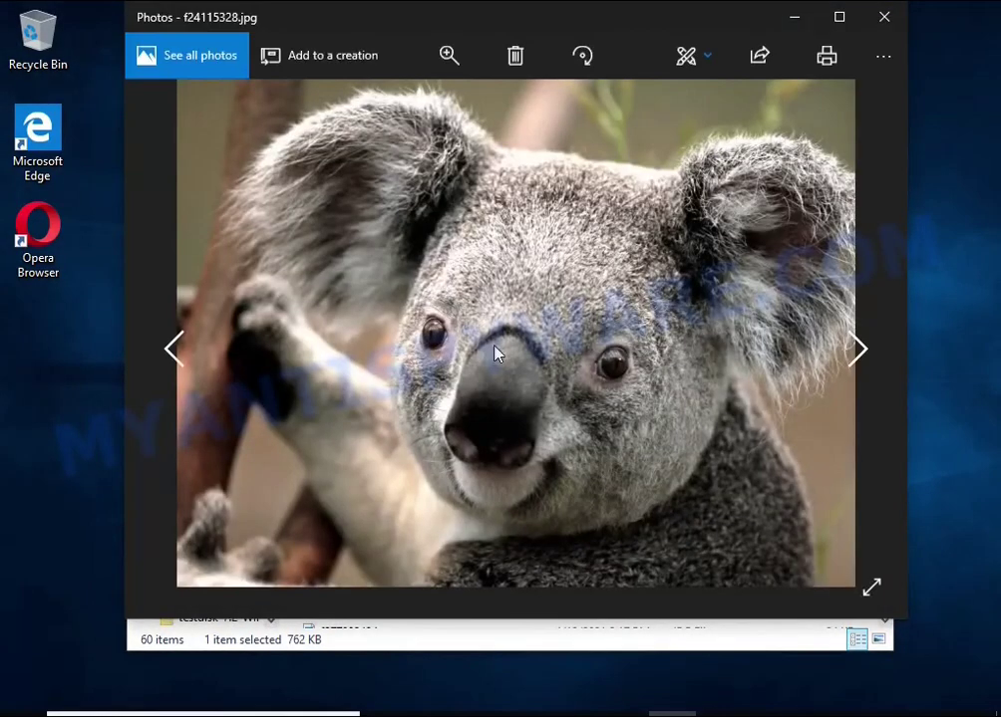
{"action": "left_click", "coordinate": [882, 17]}
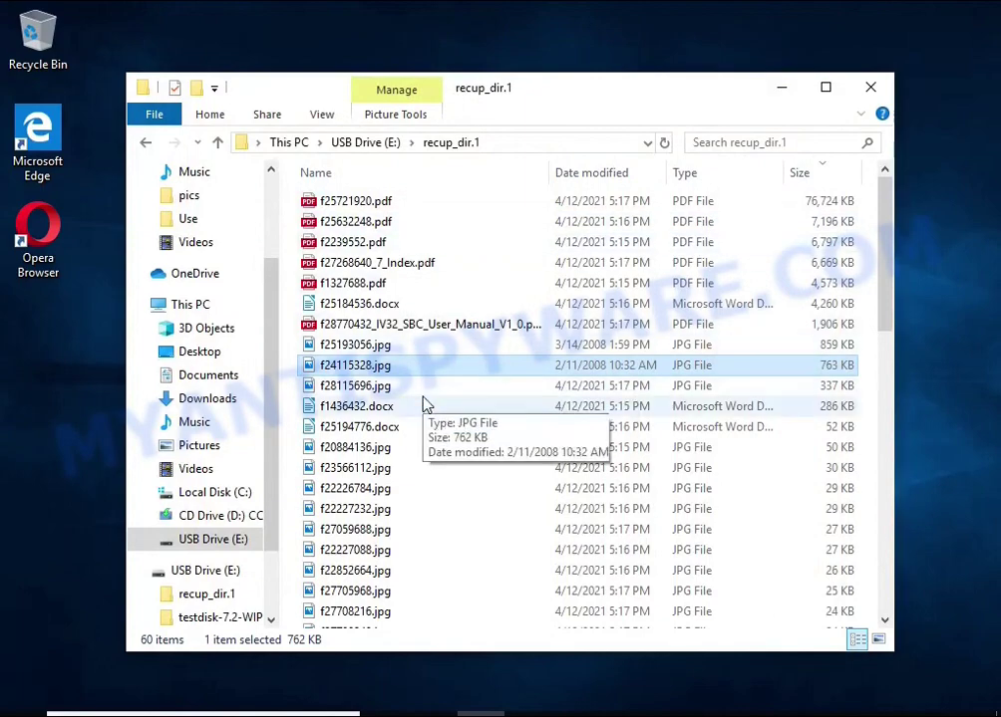
Check that f1436432.docx opens in LibreOffice Writer, scrolling through it before closing
{"action": "double_click", "coordinate": [422, 406]}
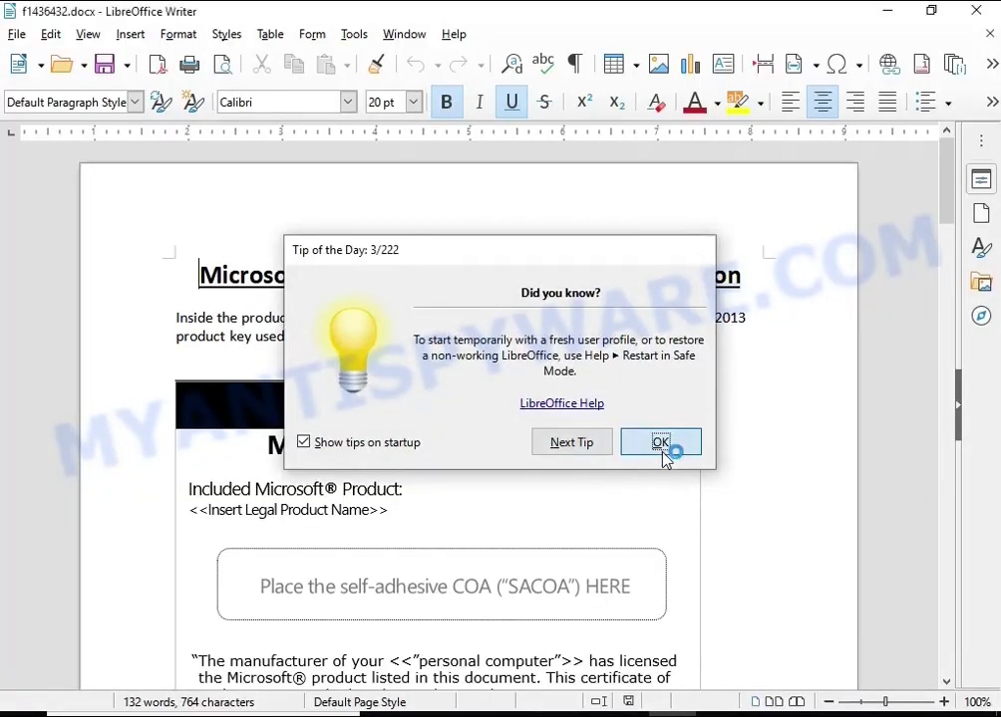
{"action": "left_click", "coordinate": [662, 445]}
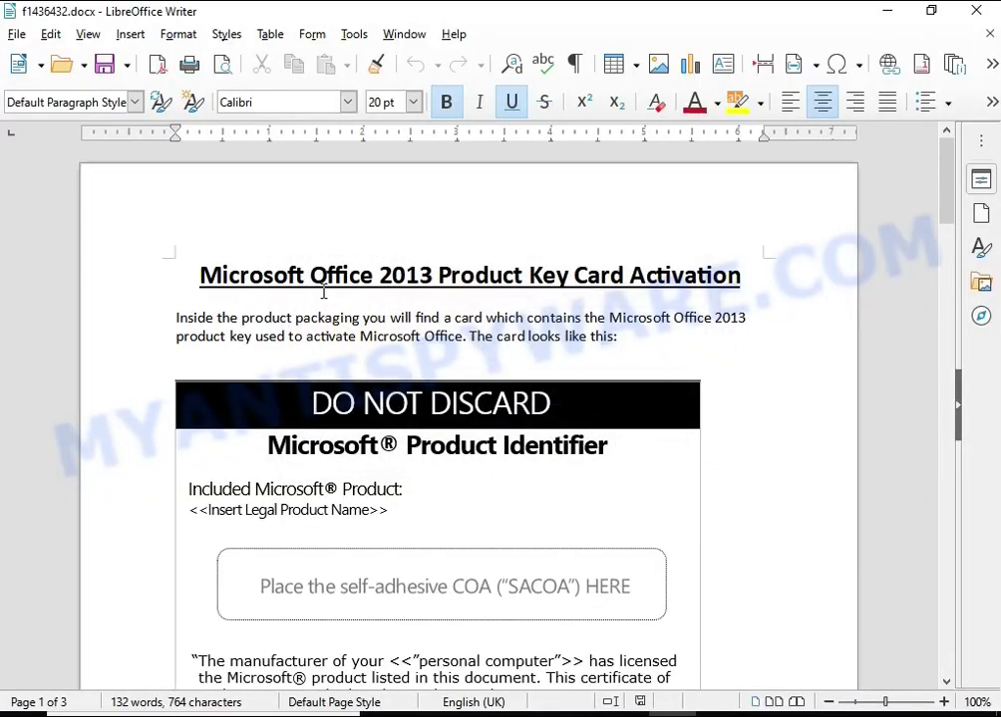
{"action": "scroll", "coordinate": [379, 354], "scroll_direction": "down", "scroll_amount": 5}
{"action": "scroll", "coordinate": [379, 354], "scroll_direction": "down", "scroll_amount": 3}
{"action": "scroll", "coordinate": [378, 354], "scroll_direction": "down", "scroll_amount": 2}
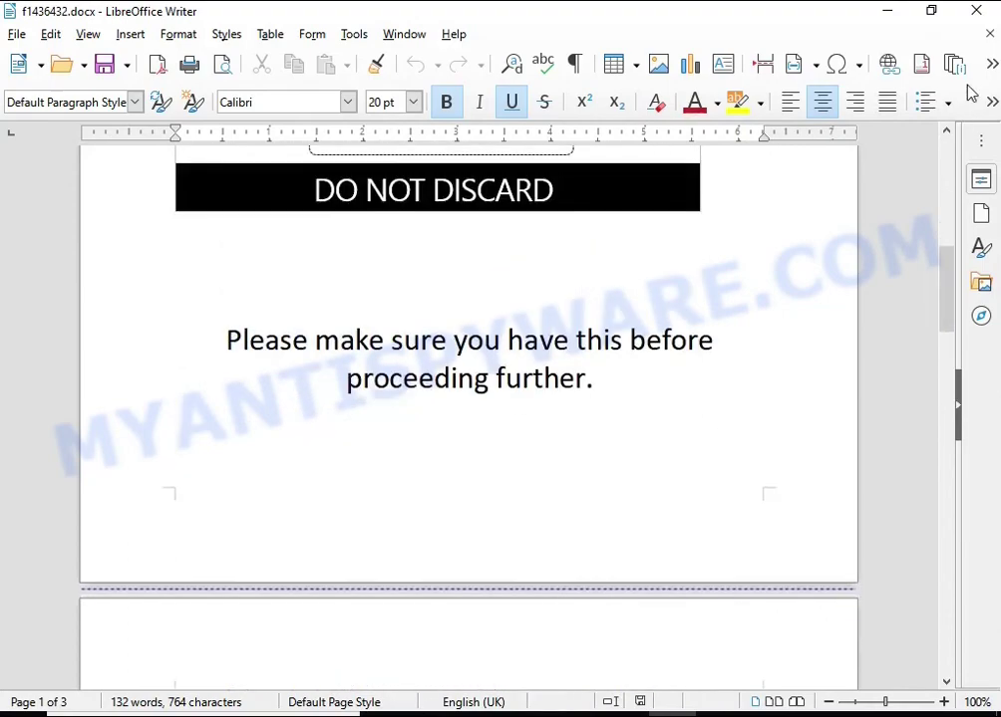
{"action": "left_click", "coordinate": [982, 12]}
{"action": "scroll", "coordinate": [610, 346], "scroll_direction": "down", "scroll_amount": 5}
{"action": "scroll", "coordinate": [609, 345], "scroll_direction": "up", "scroll_amount": 7}
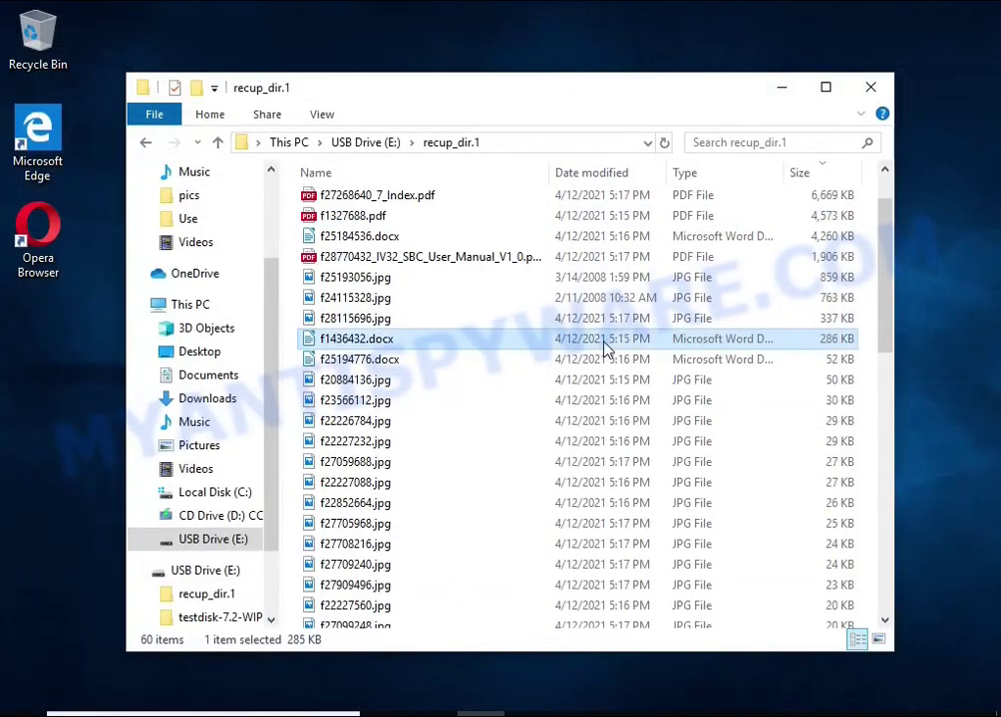